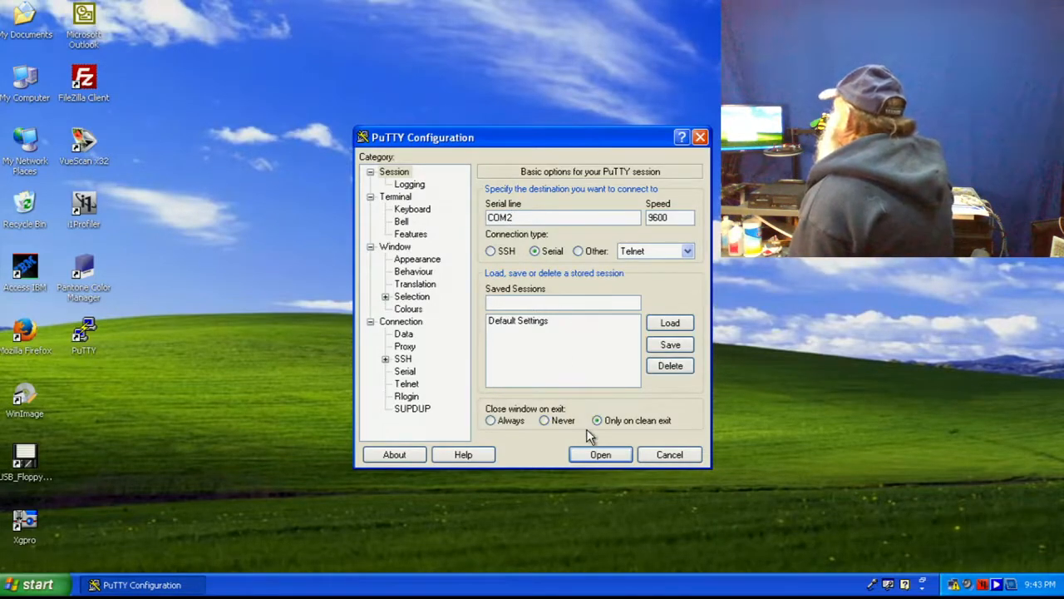
- Open the serial connection to the switch and submit a login with the username and password
click(589, 460)
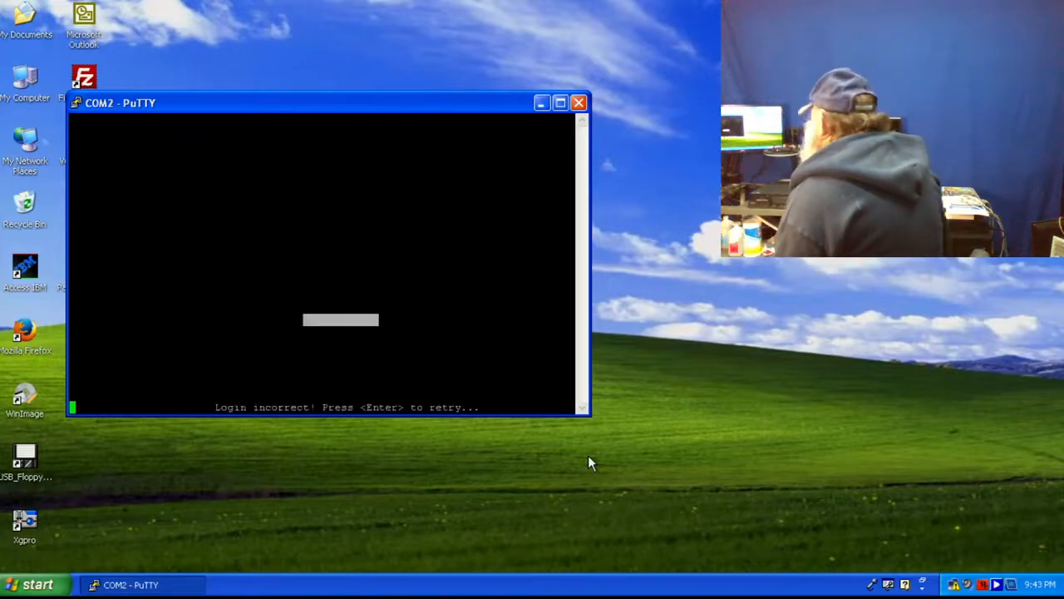
key(Return)
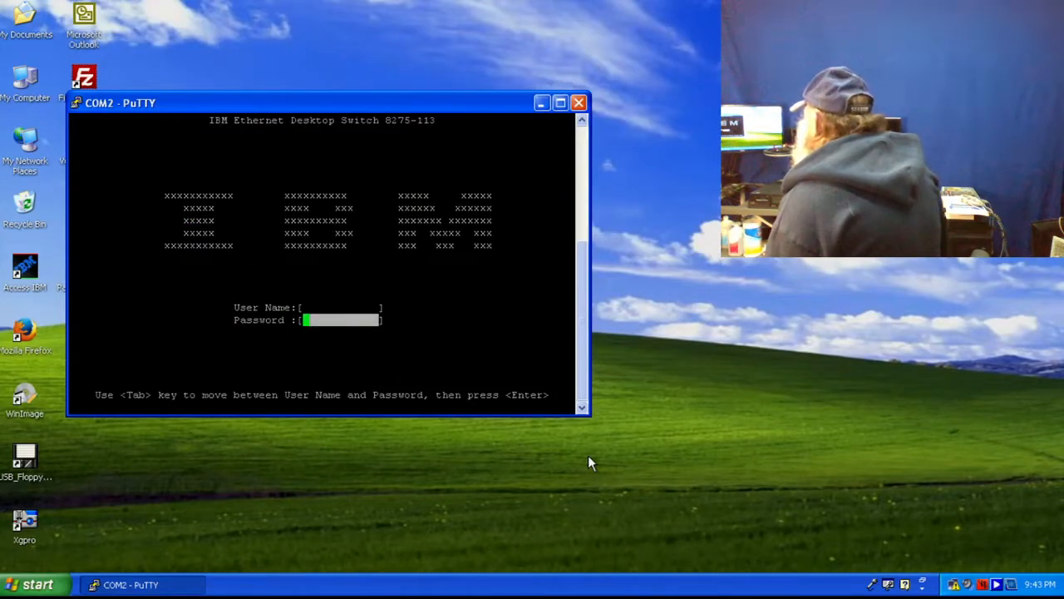
key(Tab)
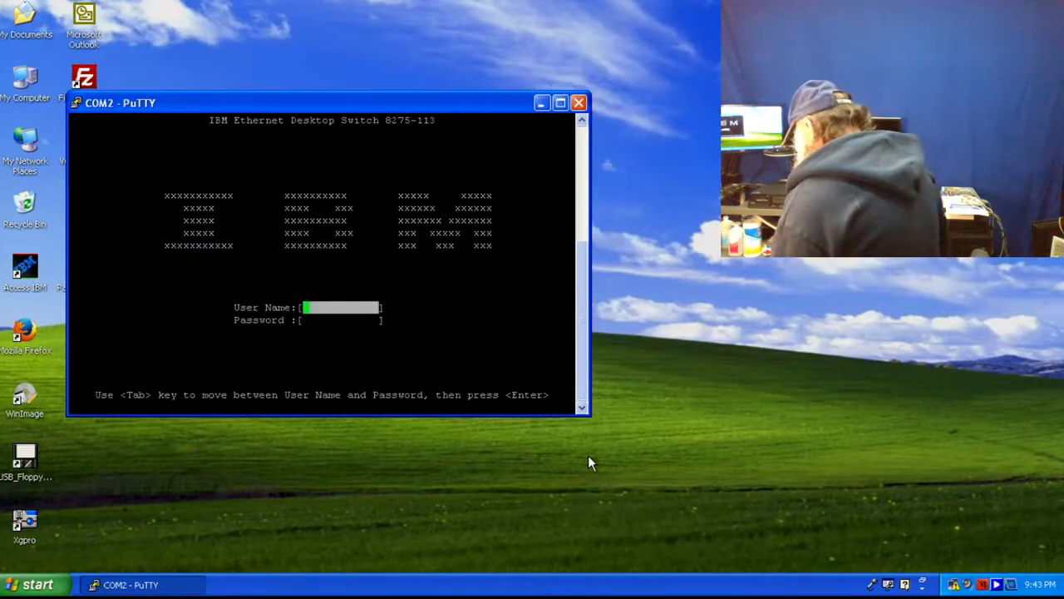
text(admin)
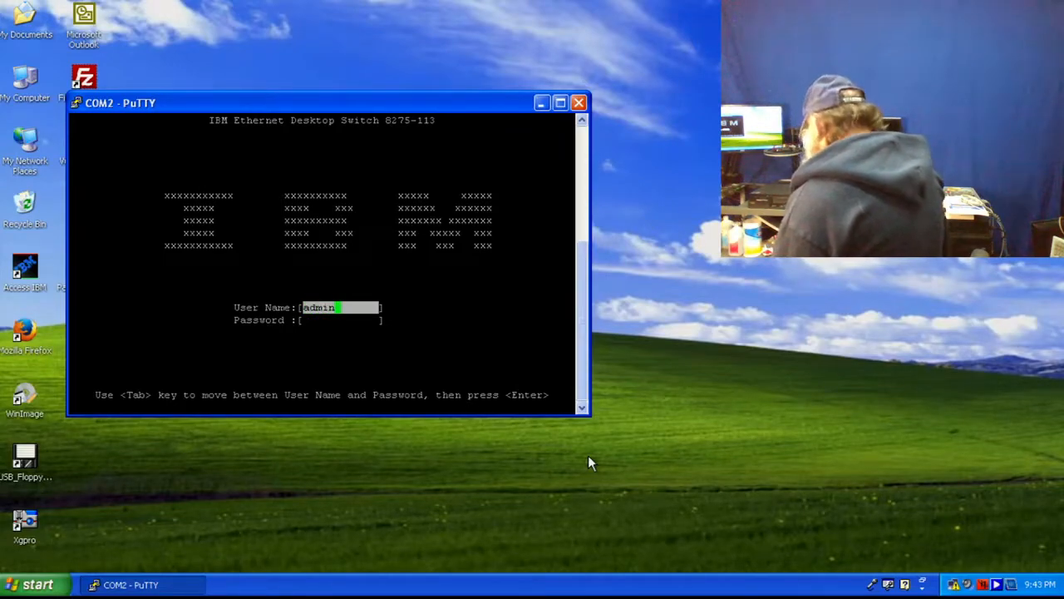
key(Tab)
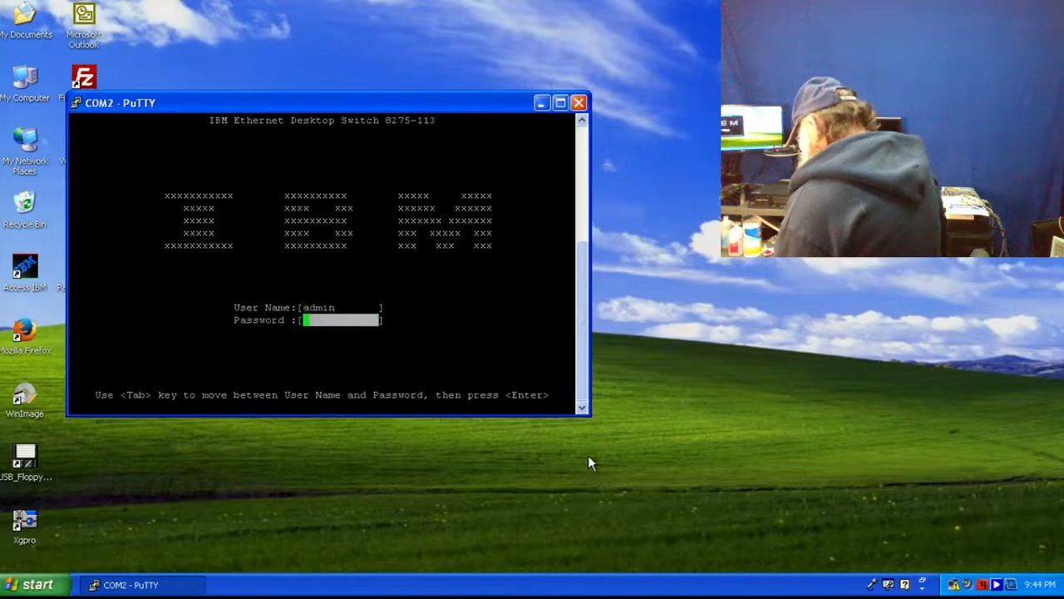
text(****)
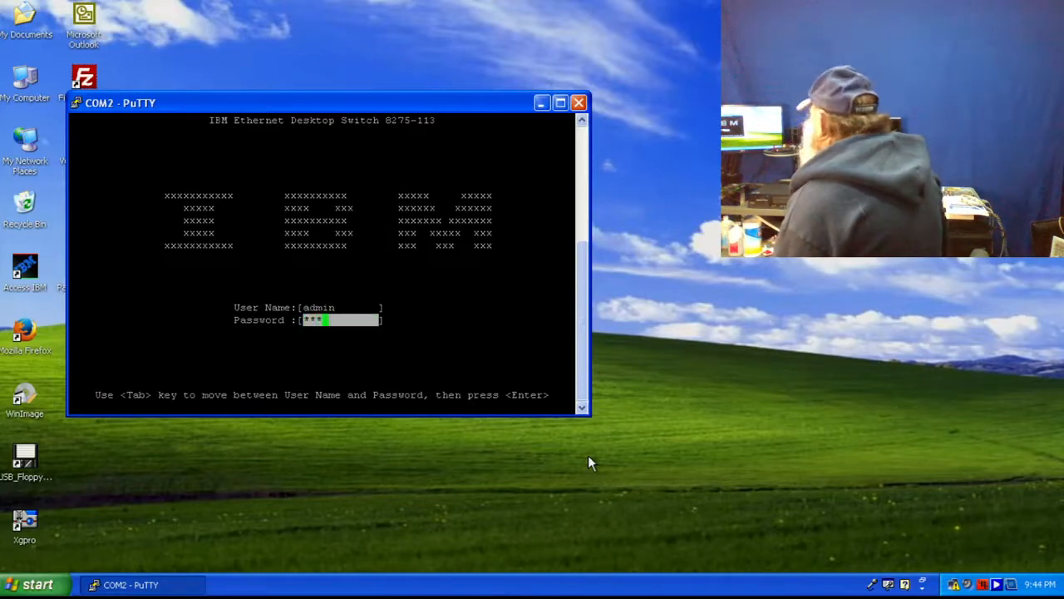
text(*)
key(Return)
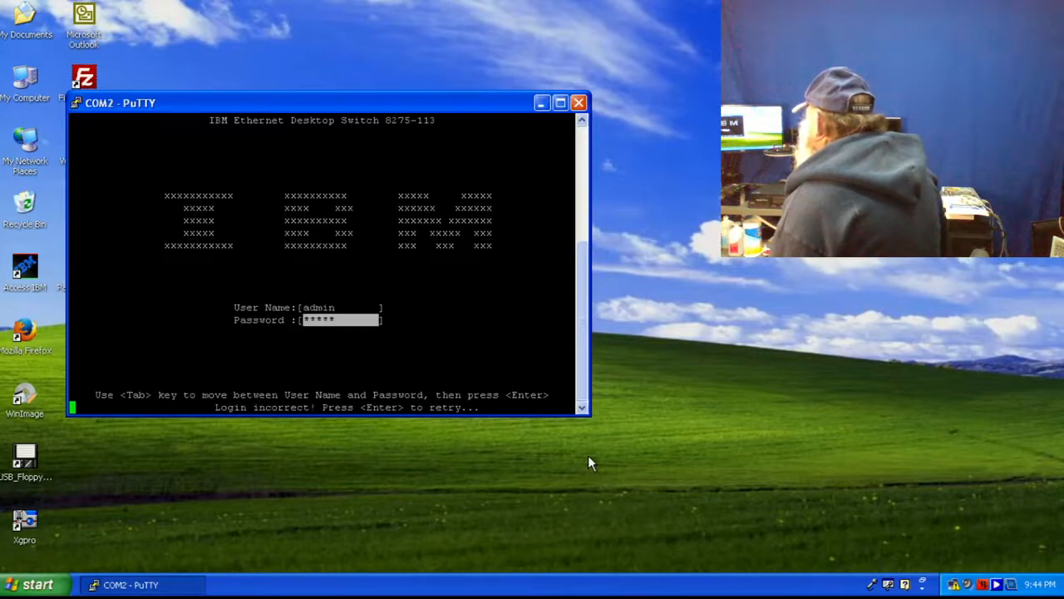
- Retry after 'Login incorrect', correcting the mistyped password, to reach the switch's Main Menu
key(Return)
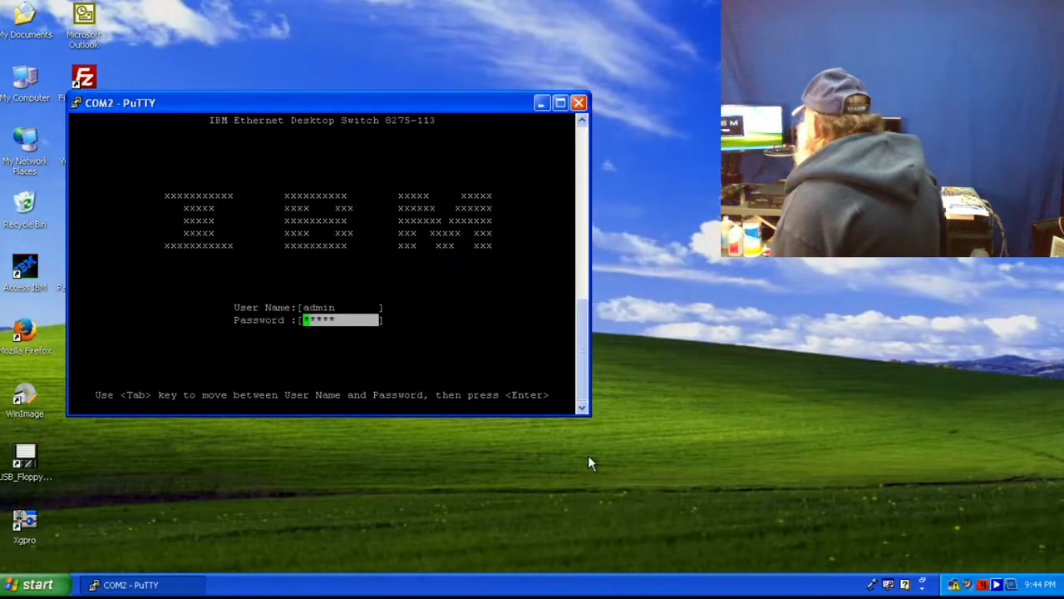
key(BackSpace)
key(BackSpace)
key(BackSpace)
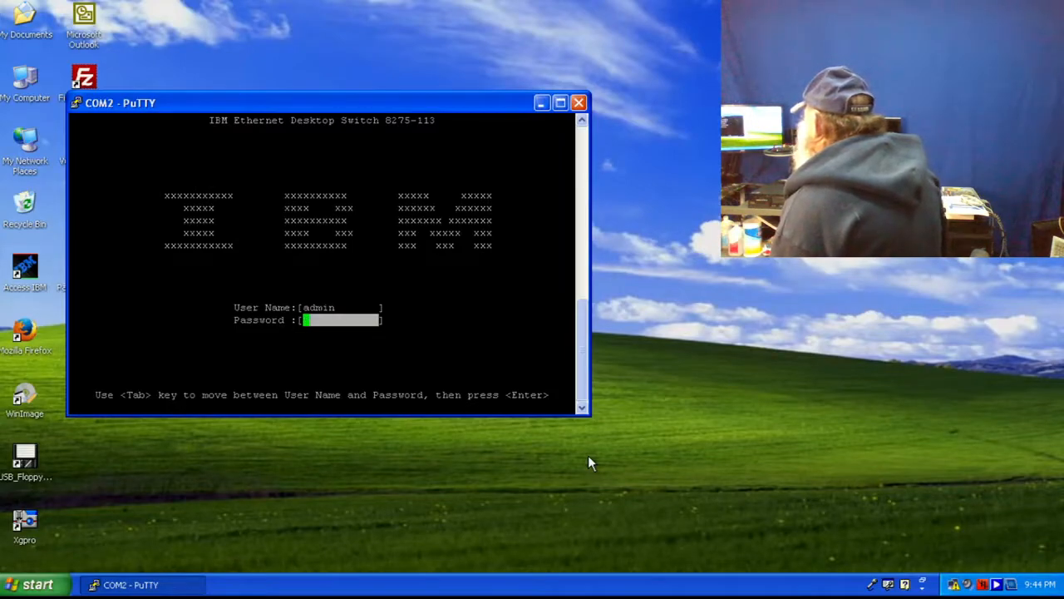
key(Return)
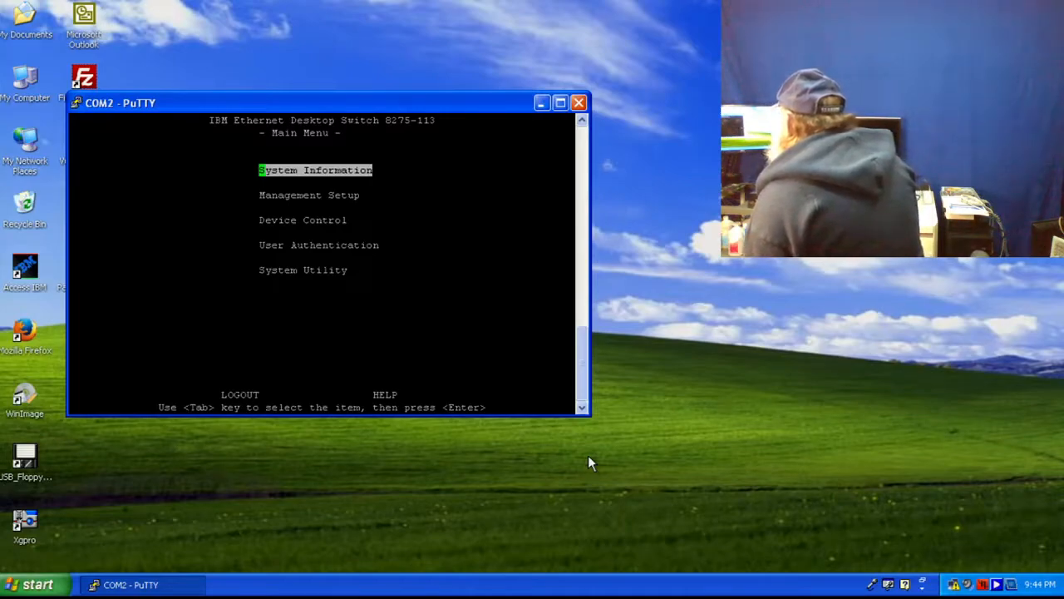
key(Return)
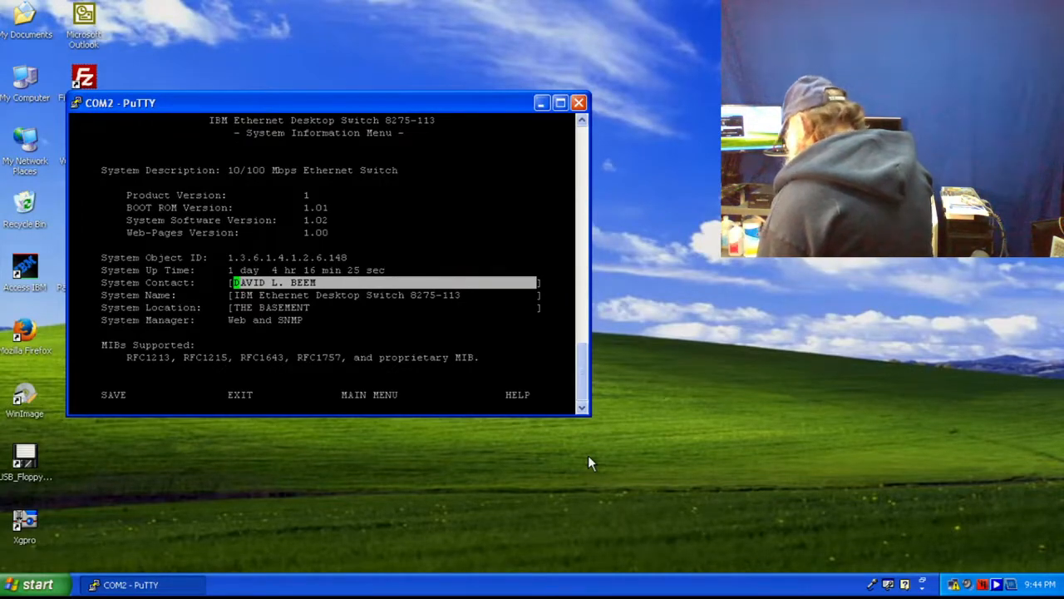
key(Down)
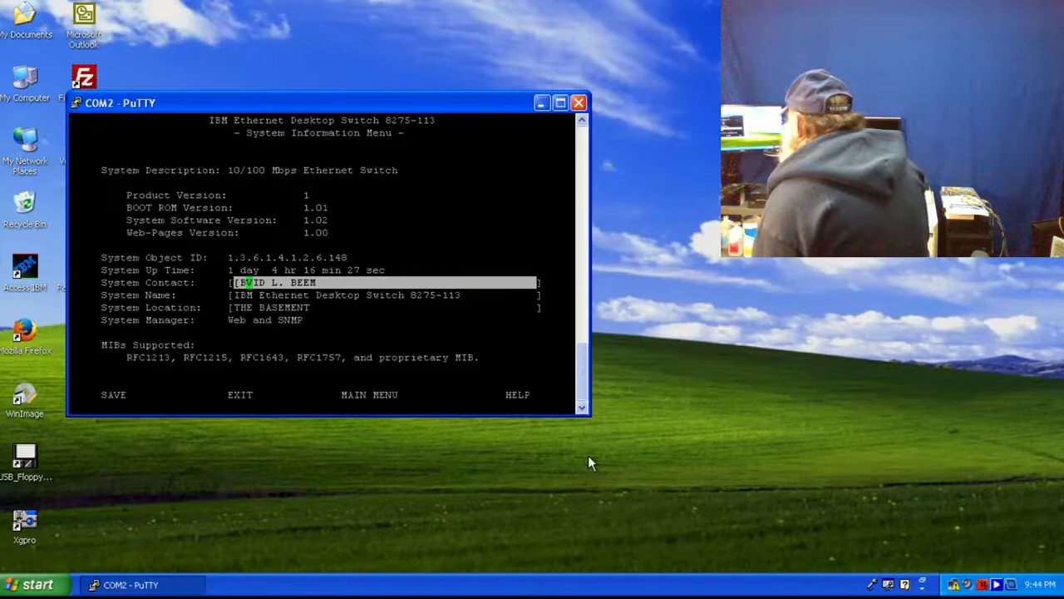
key(Tab)
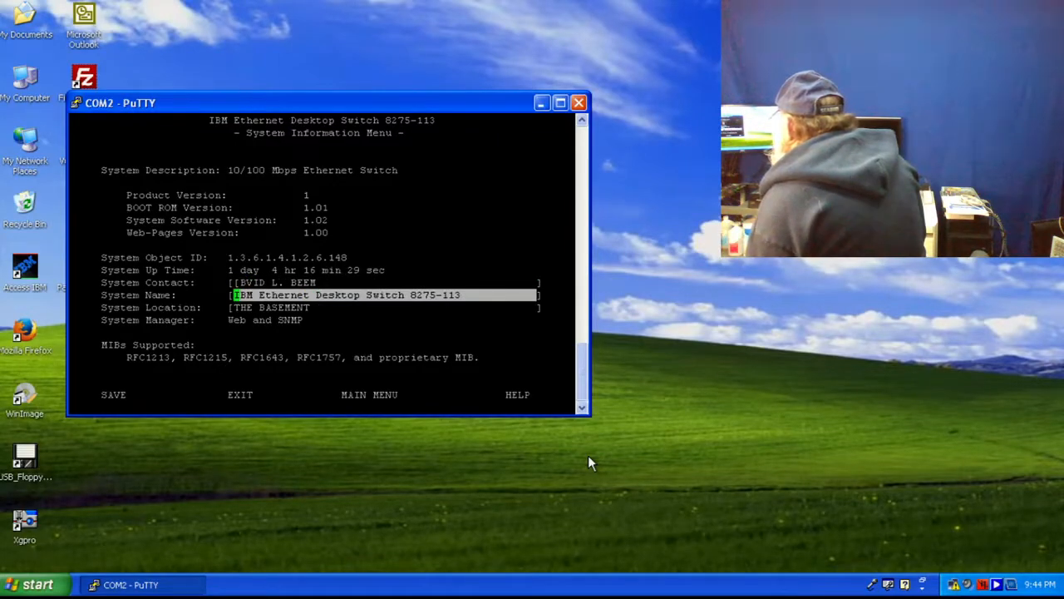
key(Tab)
key(Tab)
key(Tab)
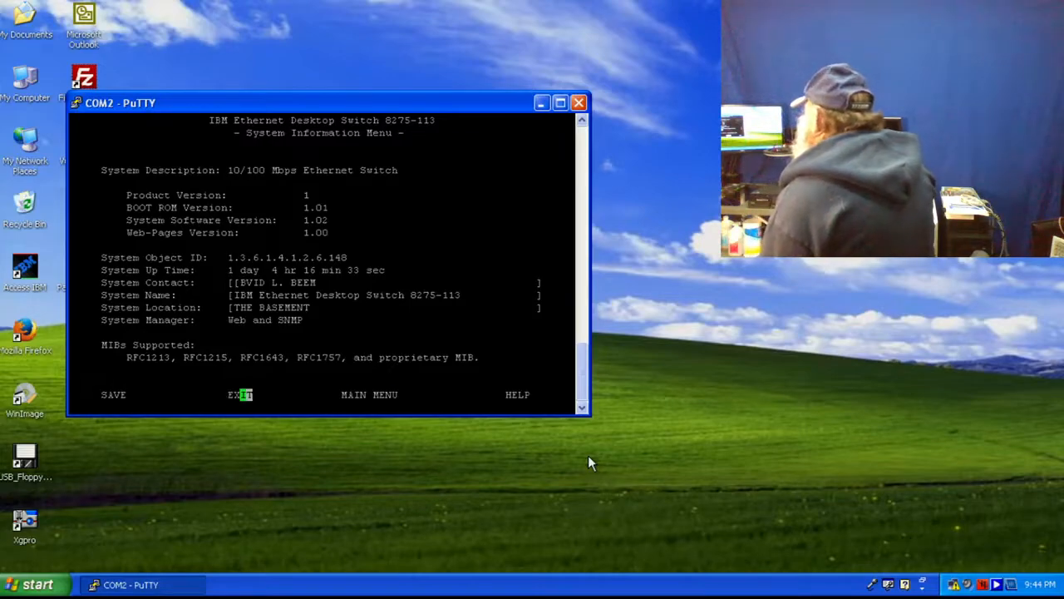
key(Tab)
key(Return)
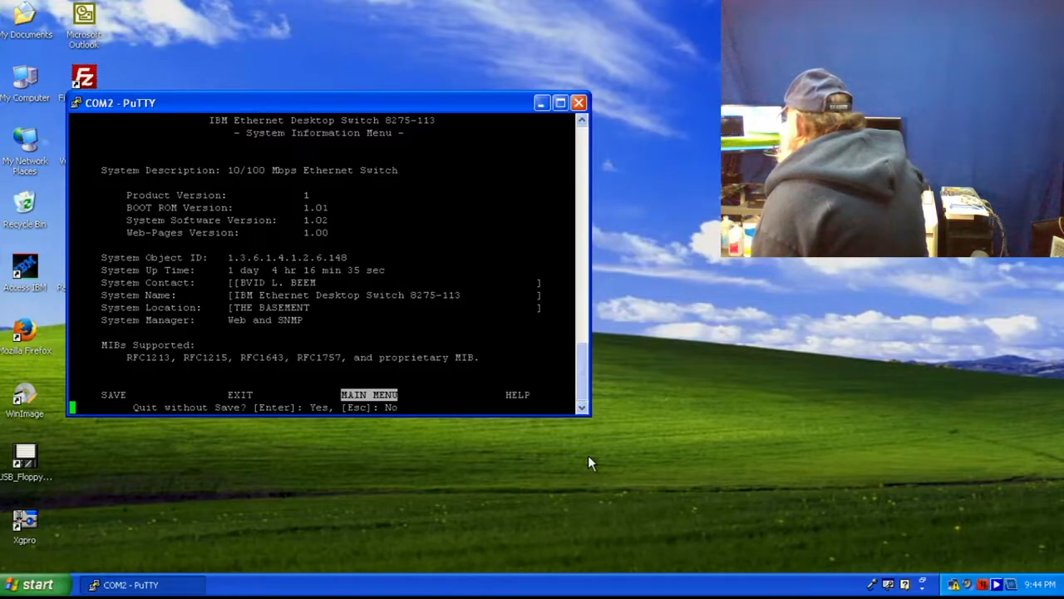
key(Return)
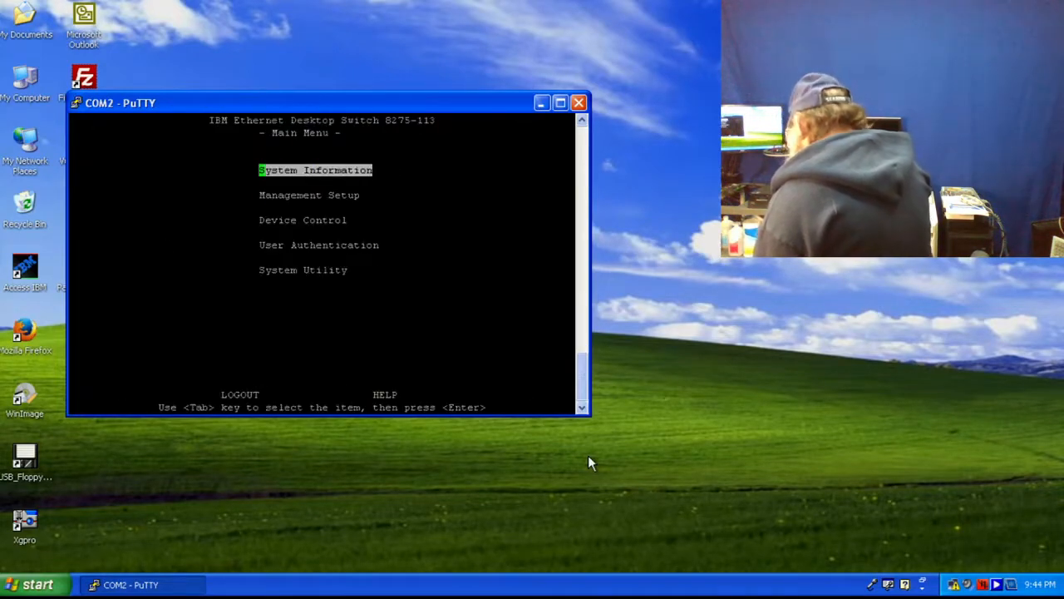
- Go to Management Setup > Network Configuration and enter new IP address 192.168.69.2
key(Tab)
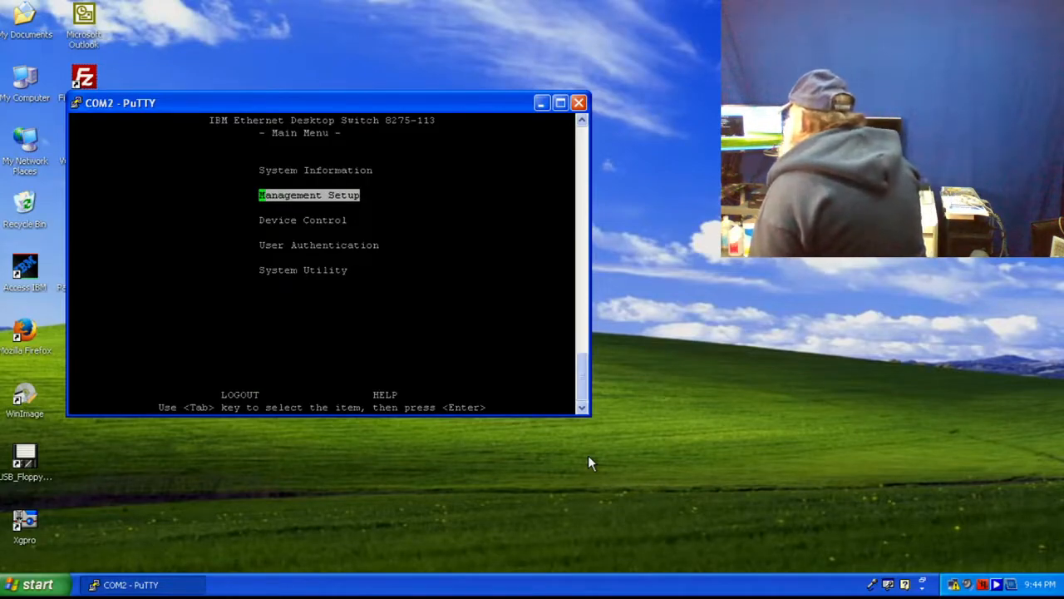
key(Return)
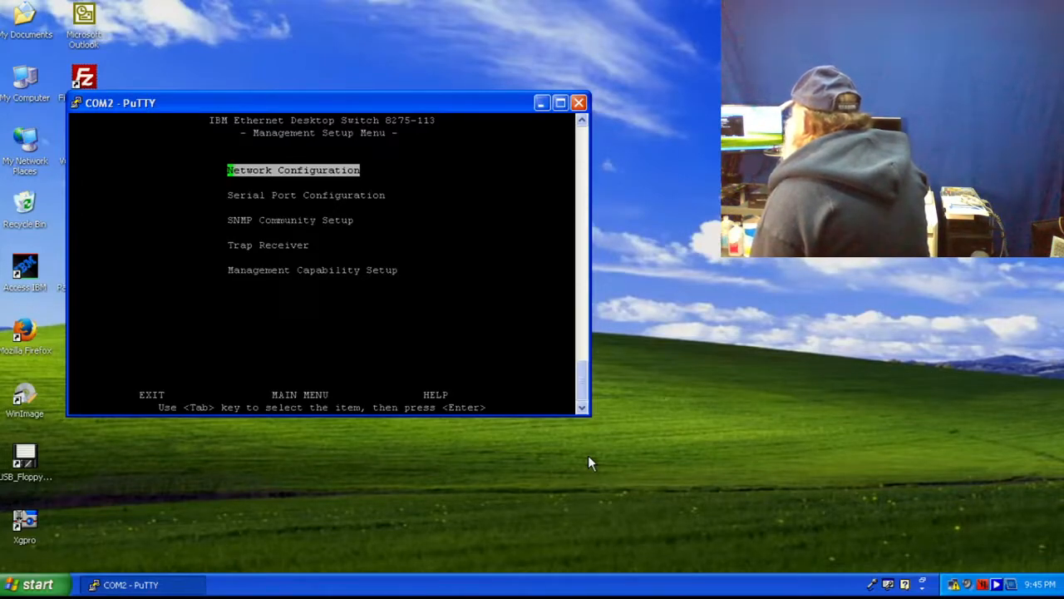
key(Return)
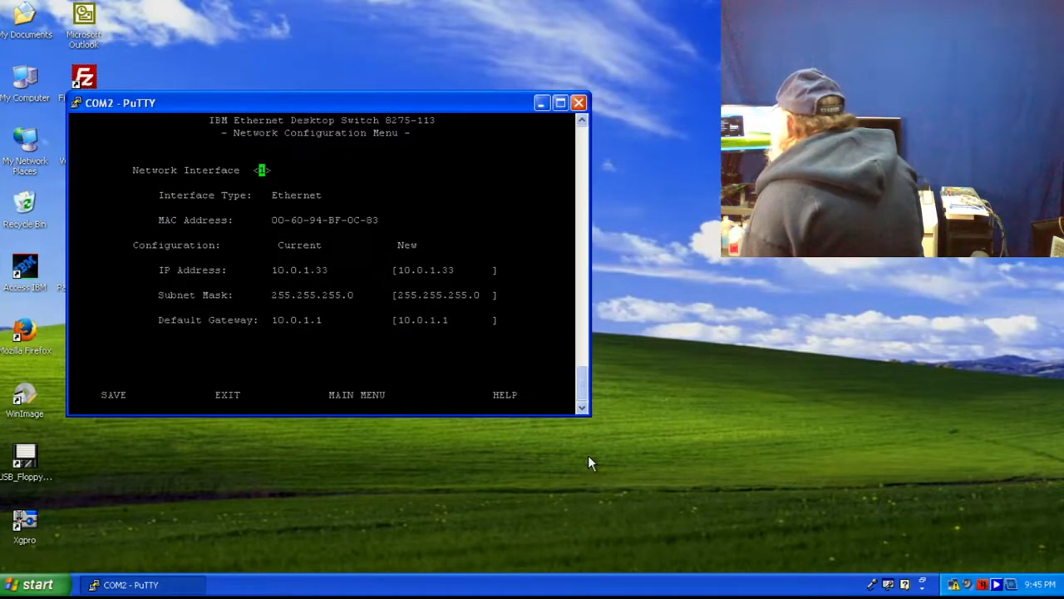
key(Down)
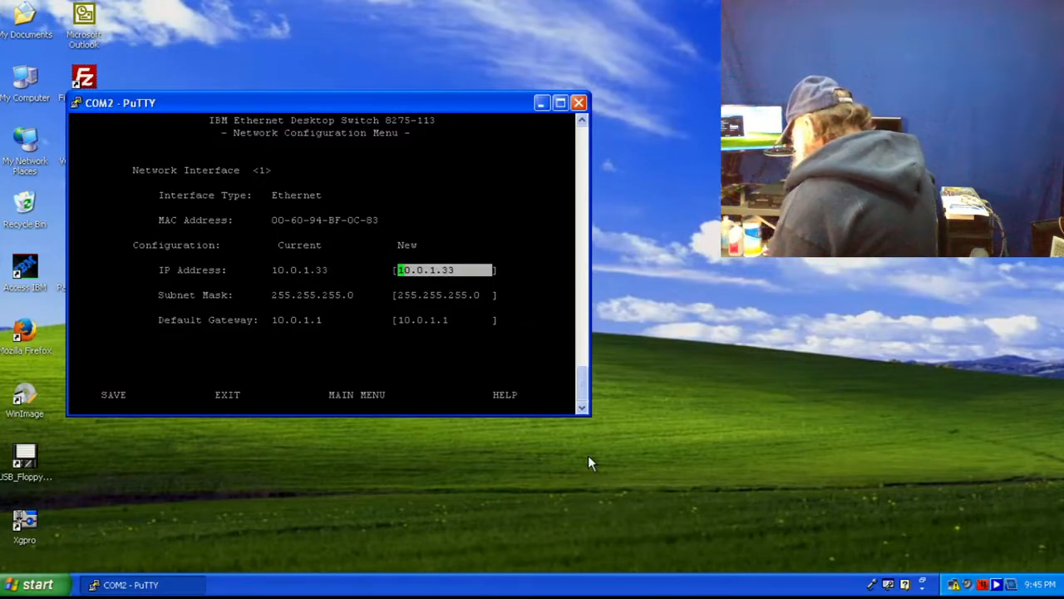
text(192.1)
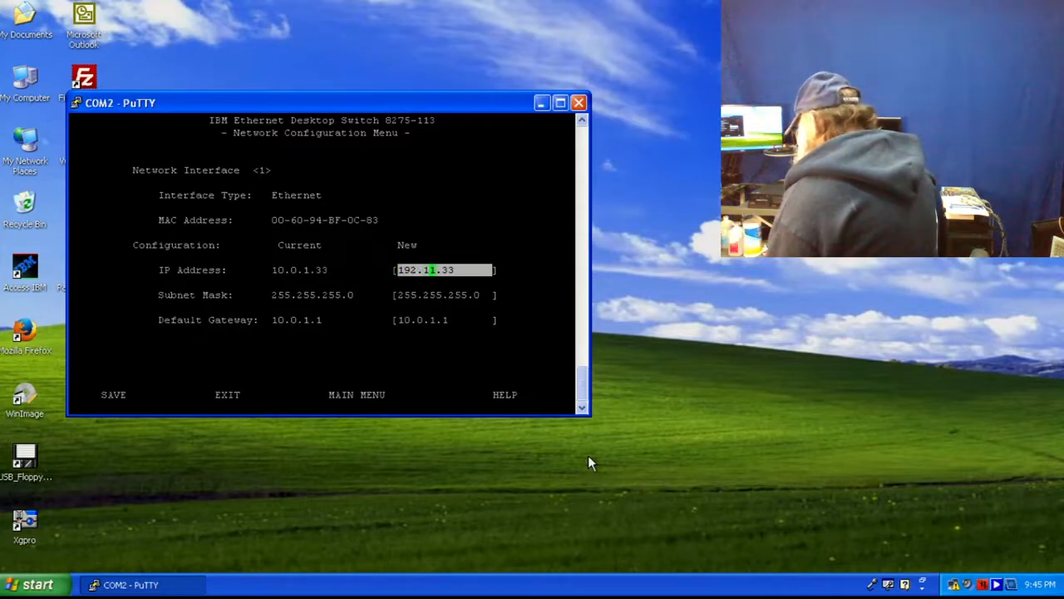
text(68.69)
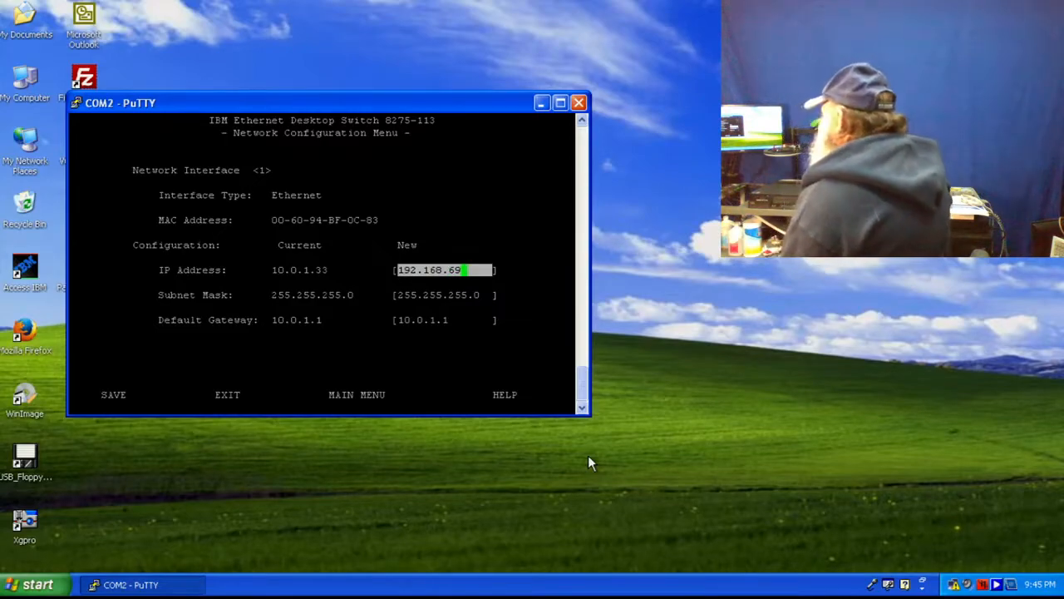
text(.)
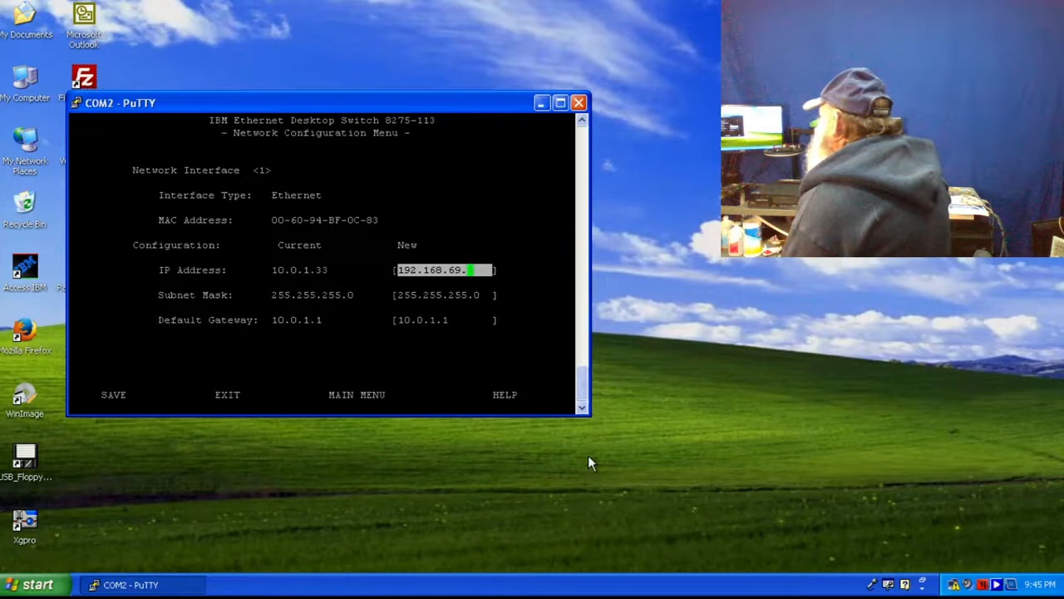
text(2)
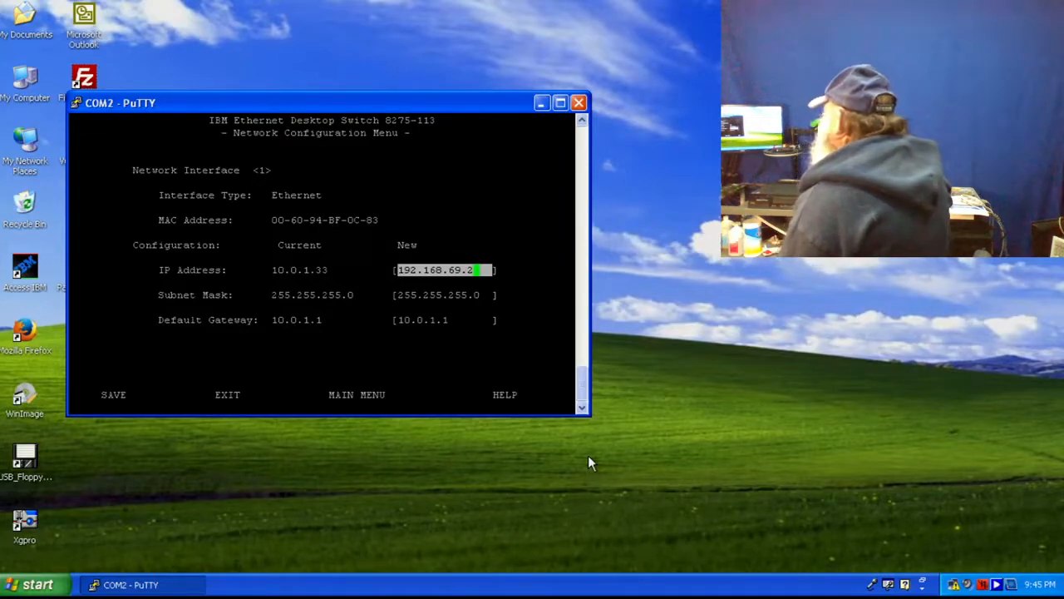
- Move past the subnet mask, enter gateway 192.168.69.1, and save the switch's network settings
key(Return)
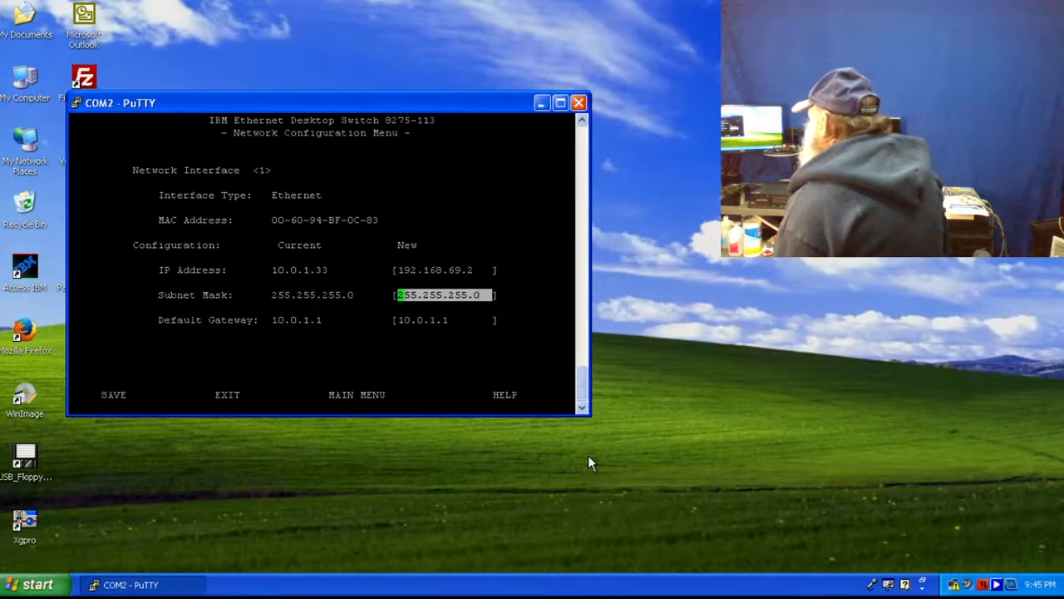
key(Return)
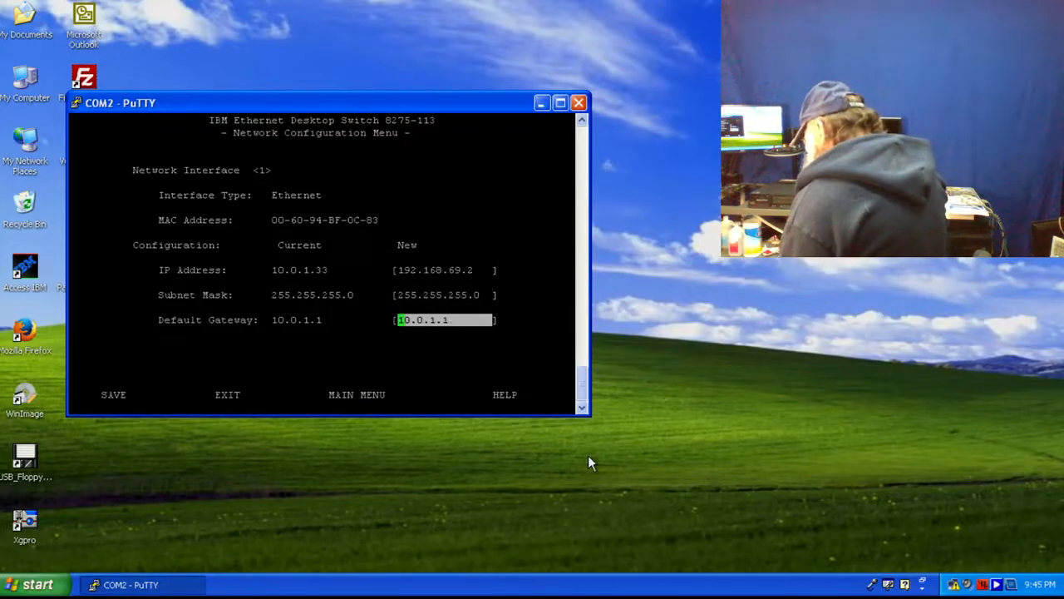
text(192)
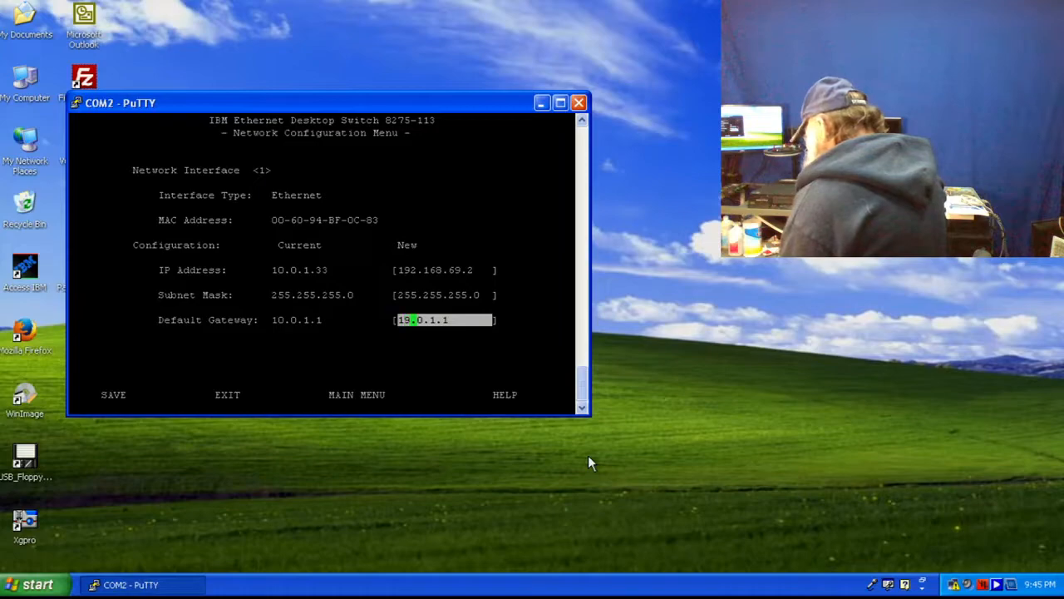
text(.1)
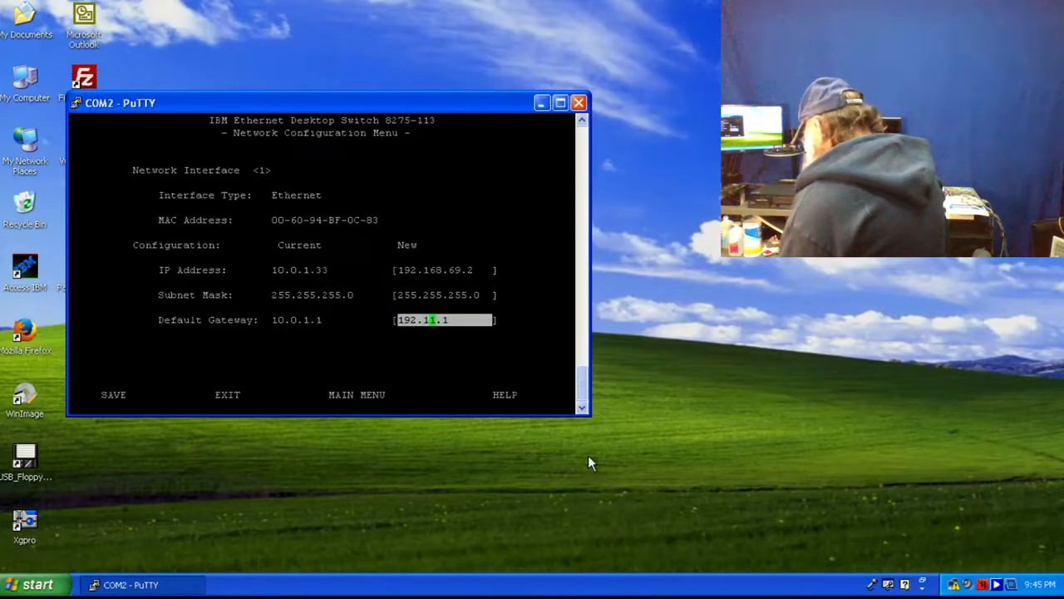
text(68.)
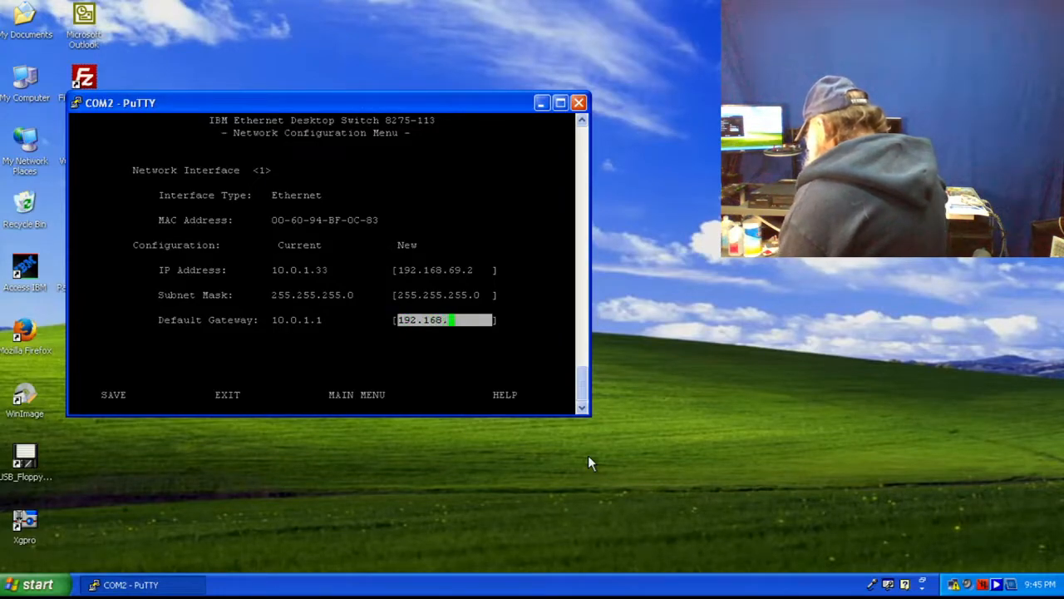
text(6)
text(9)
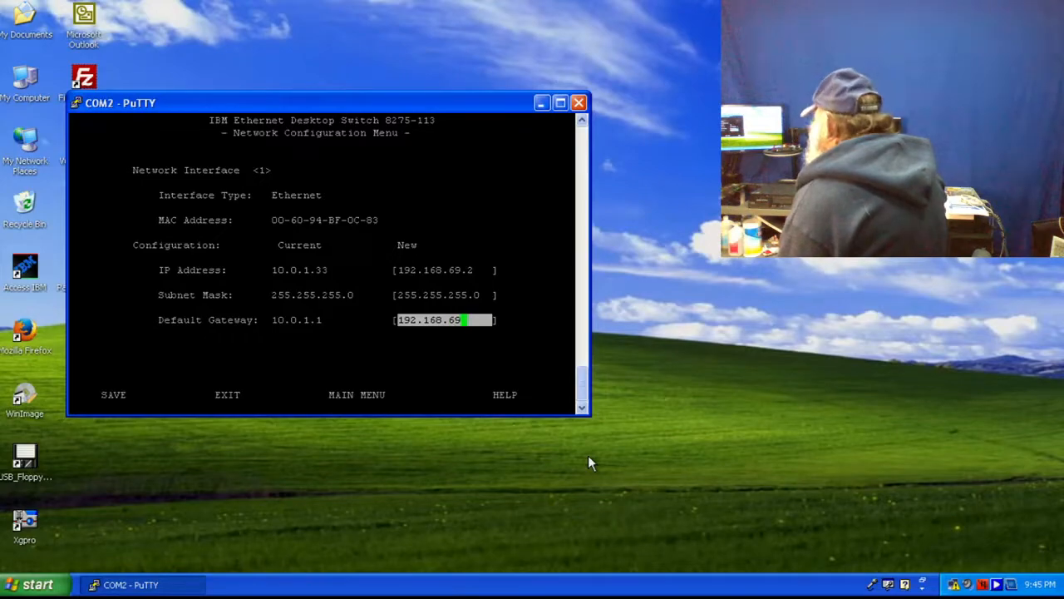
text(.1)
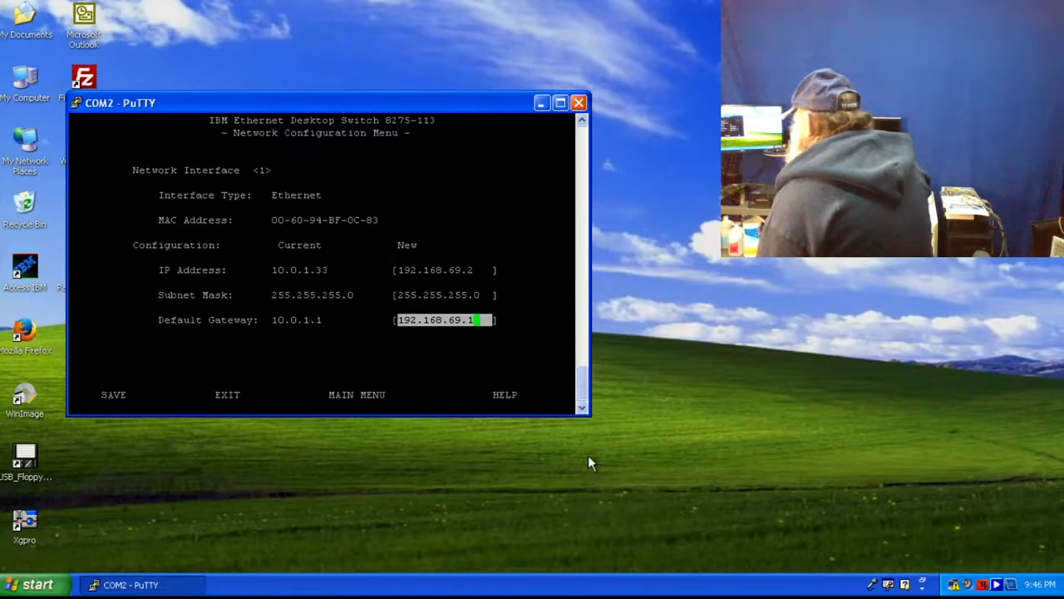
key(Return)
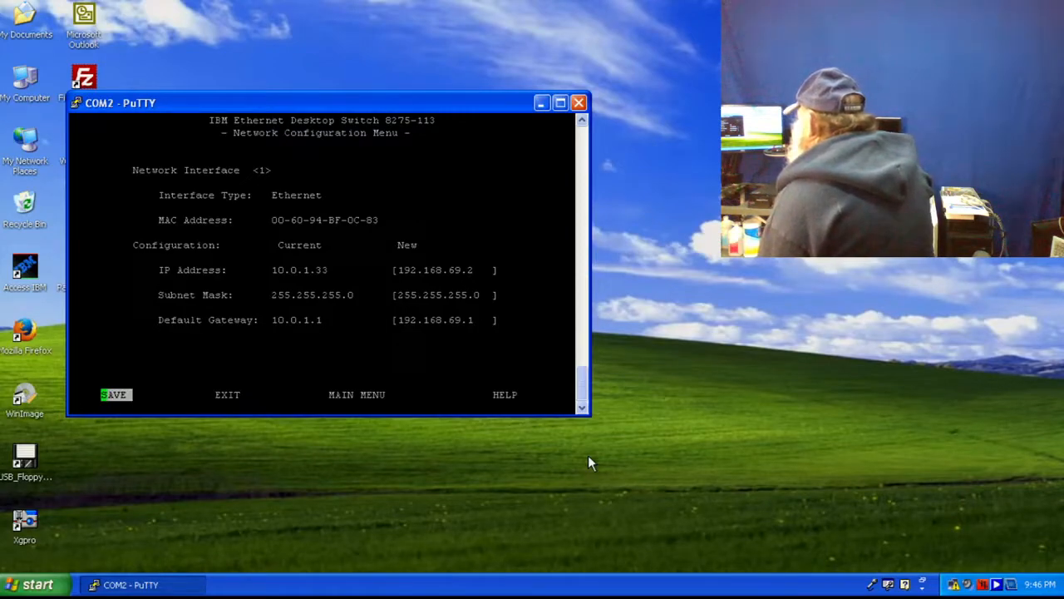
key(Return)
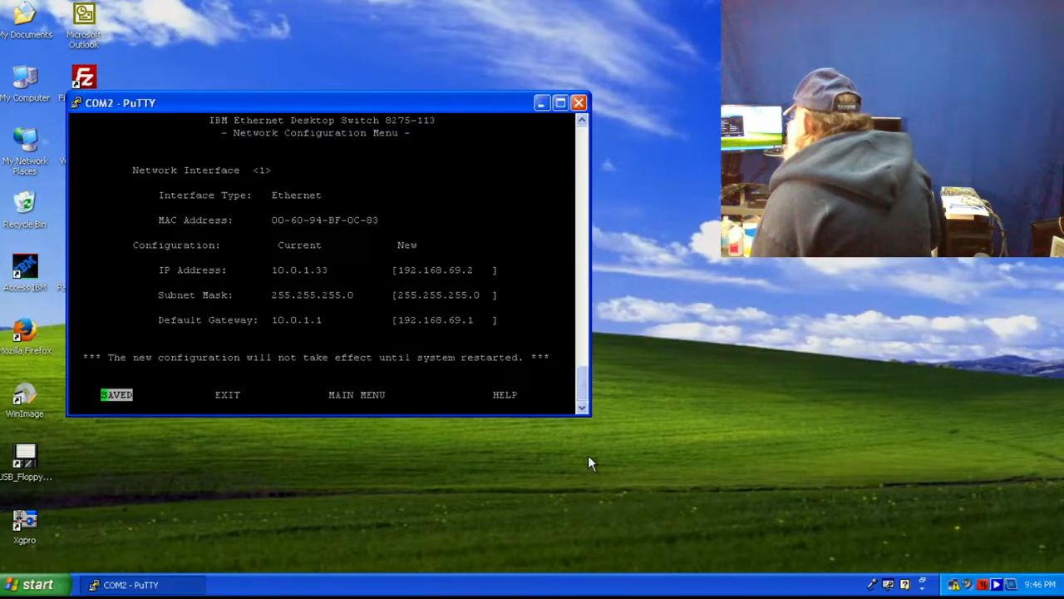
- Return to the Main Menu, look into Device Control, then open the System Utility menu
key(Right)
key(Right)
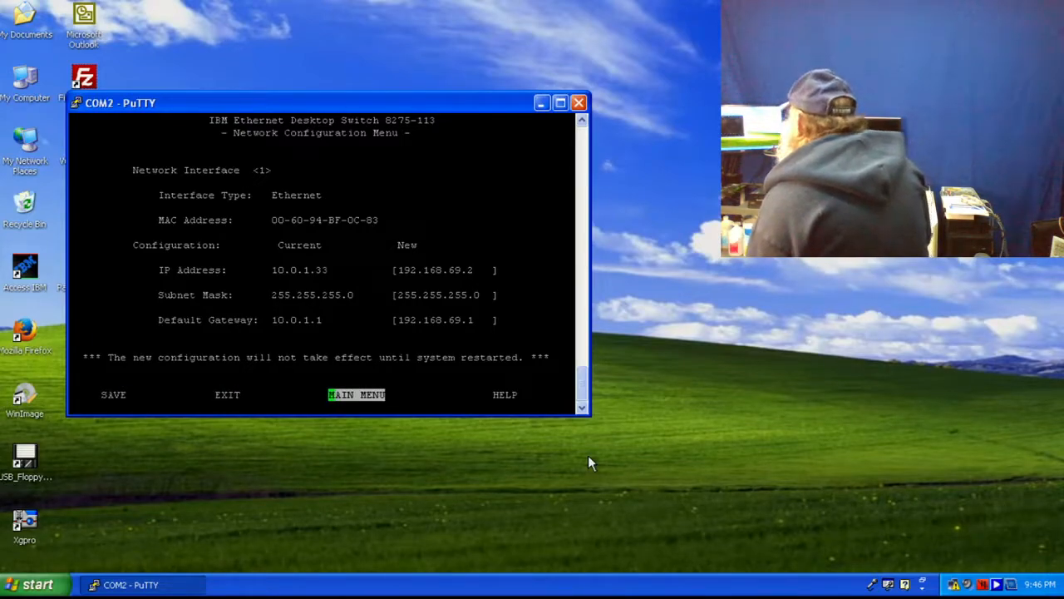
key(Return)
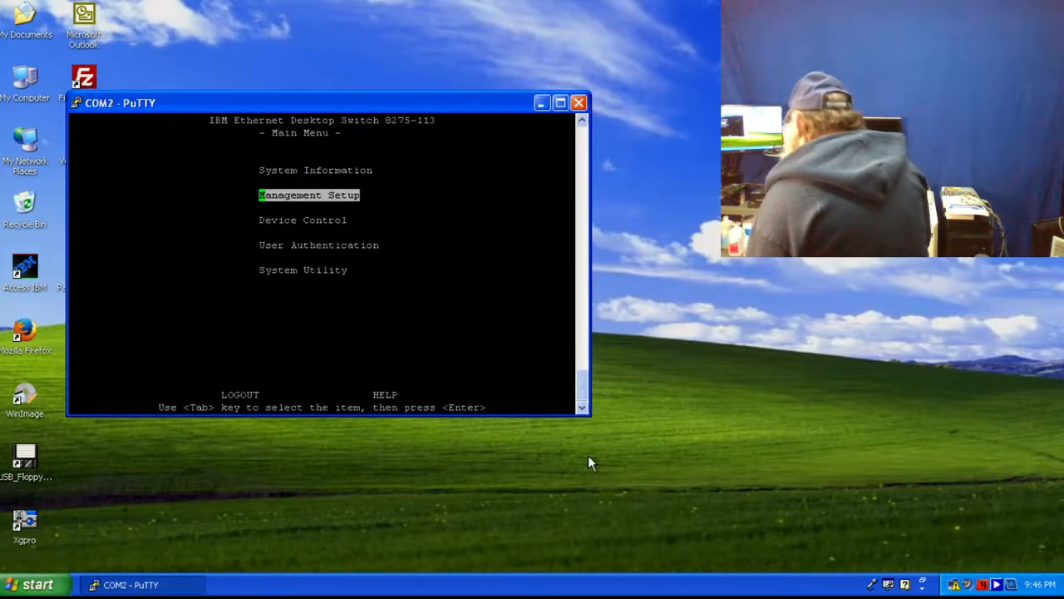
key(Tab)
key(Return)
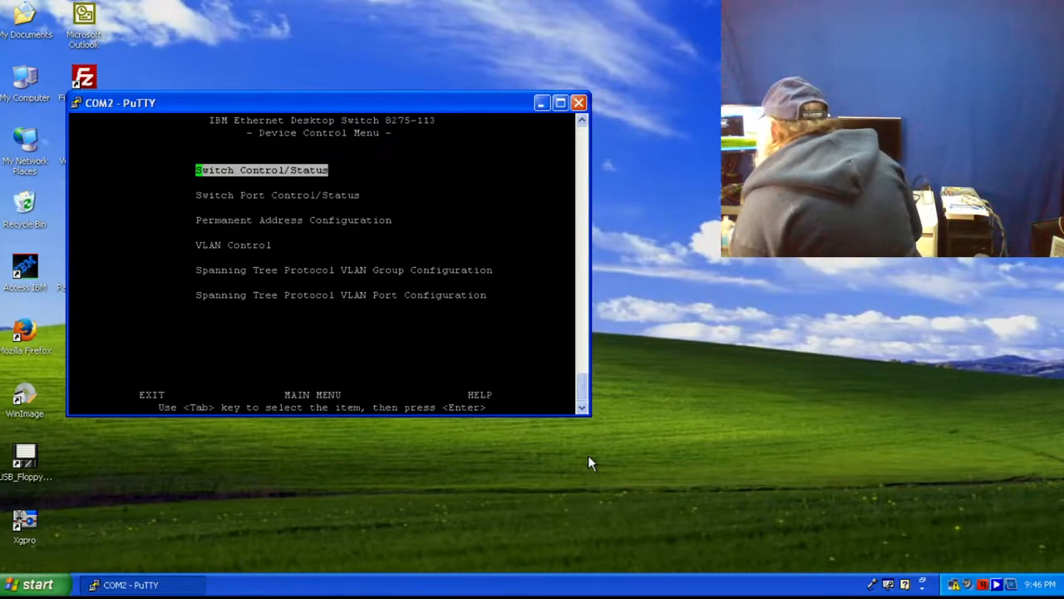
key(Escape)
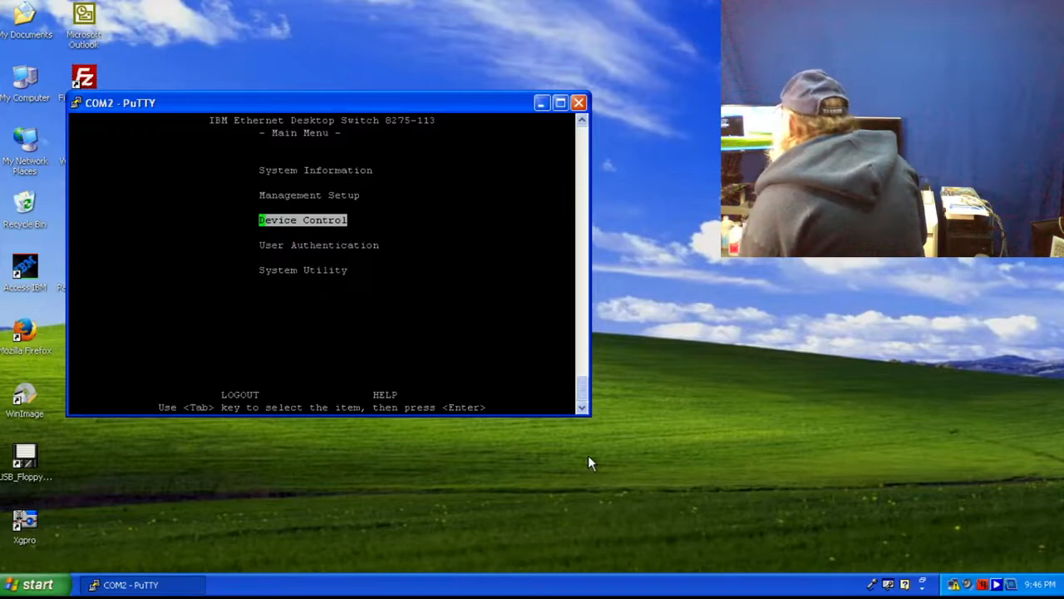
key(Tab)
key(Tab)
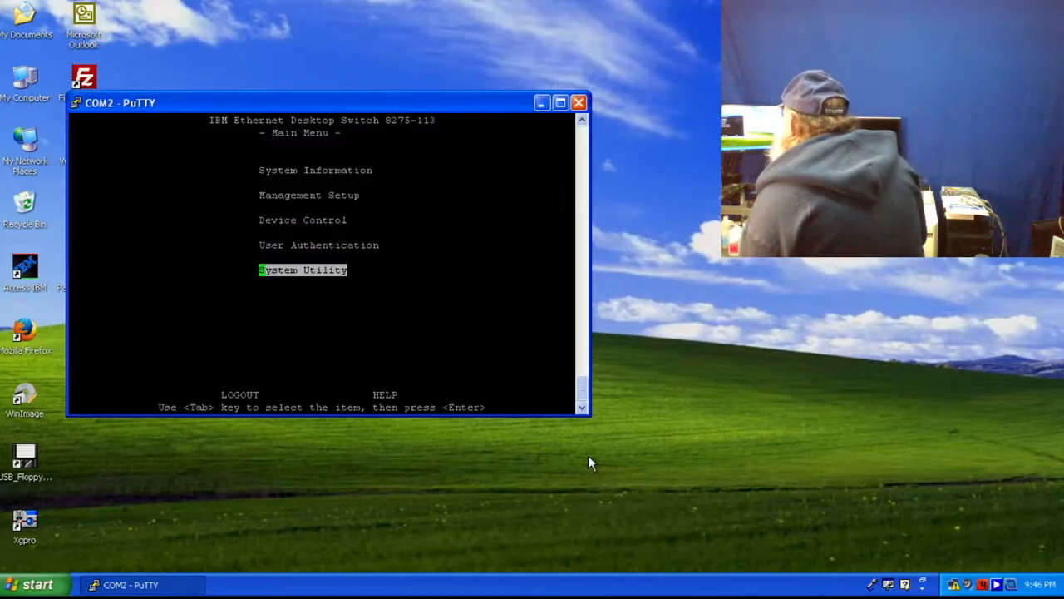
key(Return)
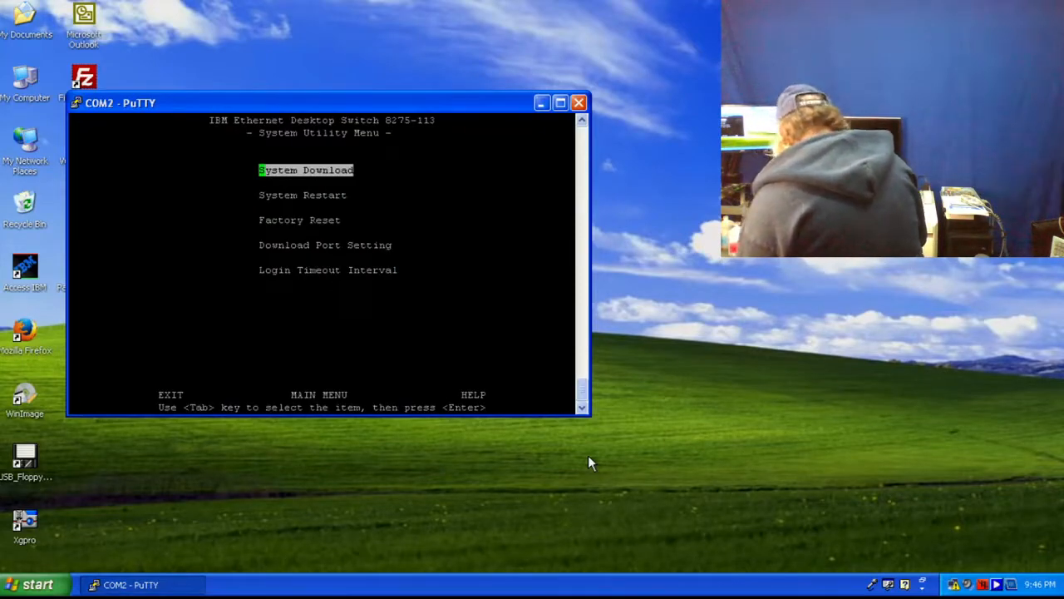
- Execute a System Restart with Cold Start and confirm it, bringing back the login screen
key(Tab)
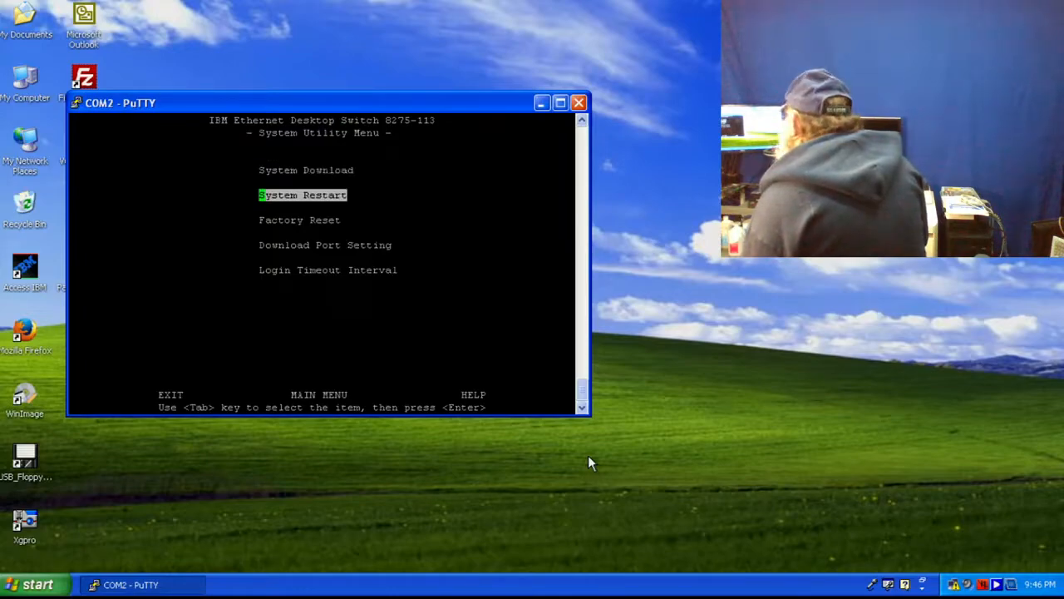
key(Return)
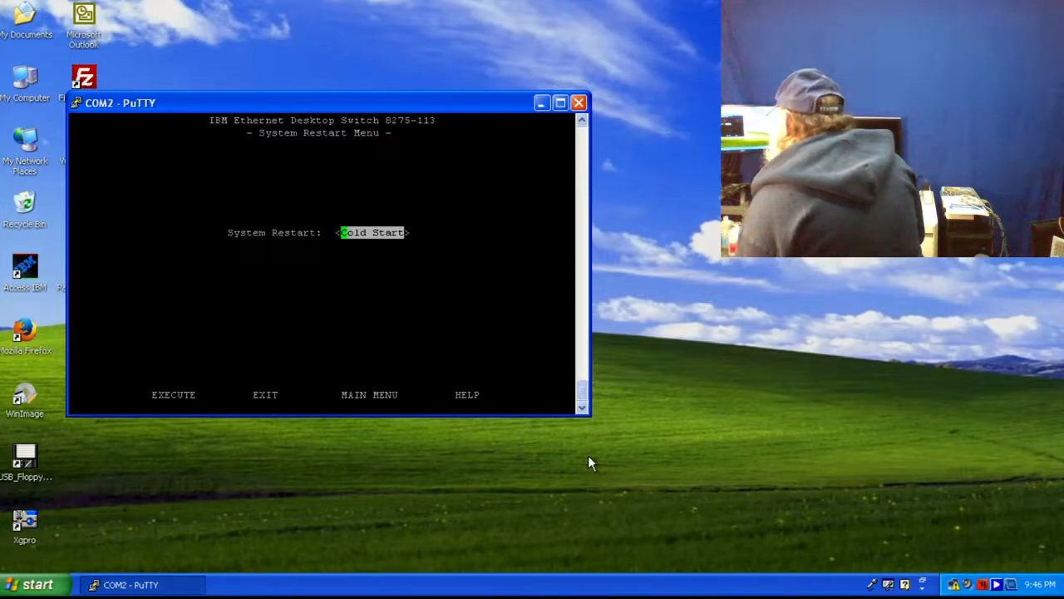
key(Tab)
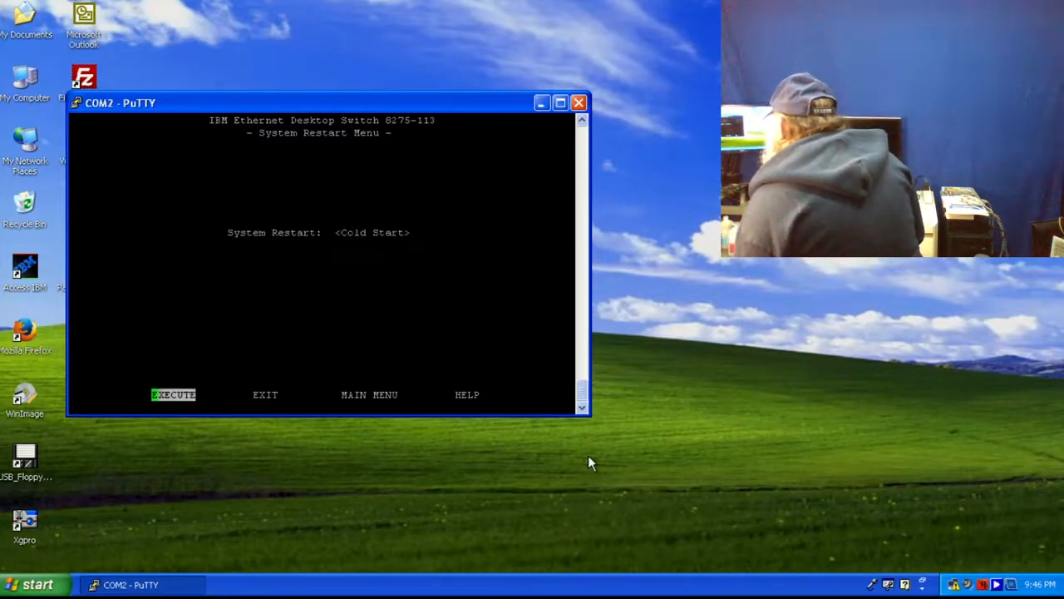
key(Return)
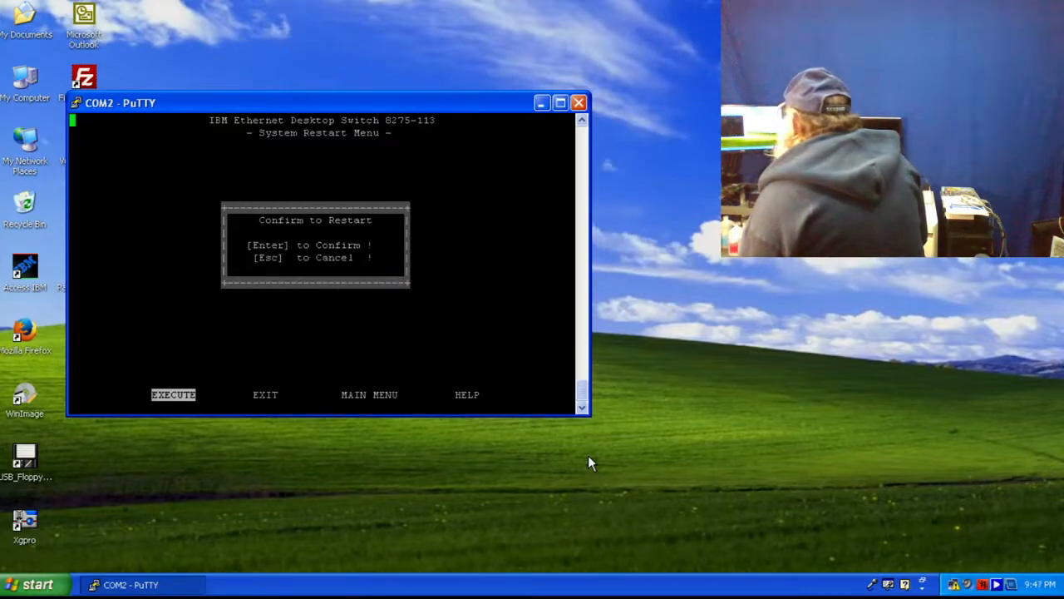
key(Return)
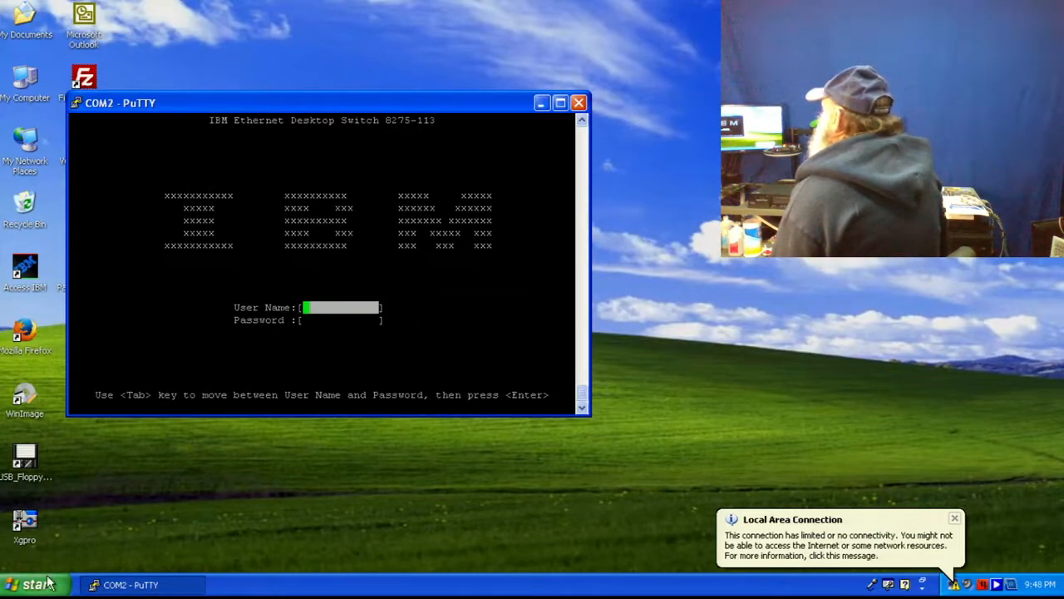
- Open Internet Protocol (TCP/IP) from the Local Area Connection properties in Network Connections
click(18, 586)
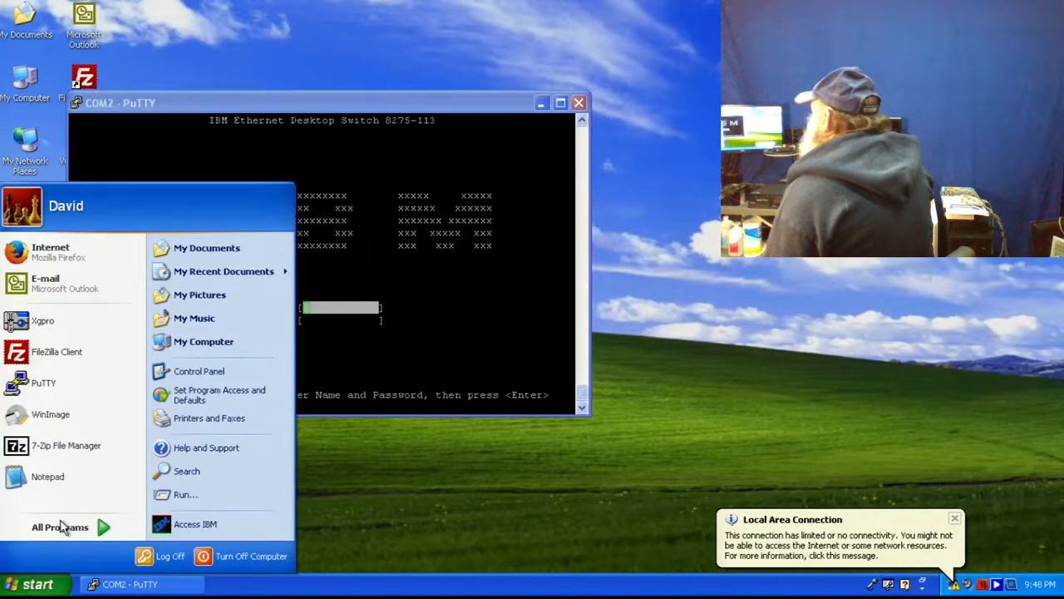
click(199, 368)
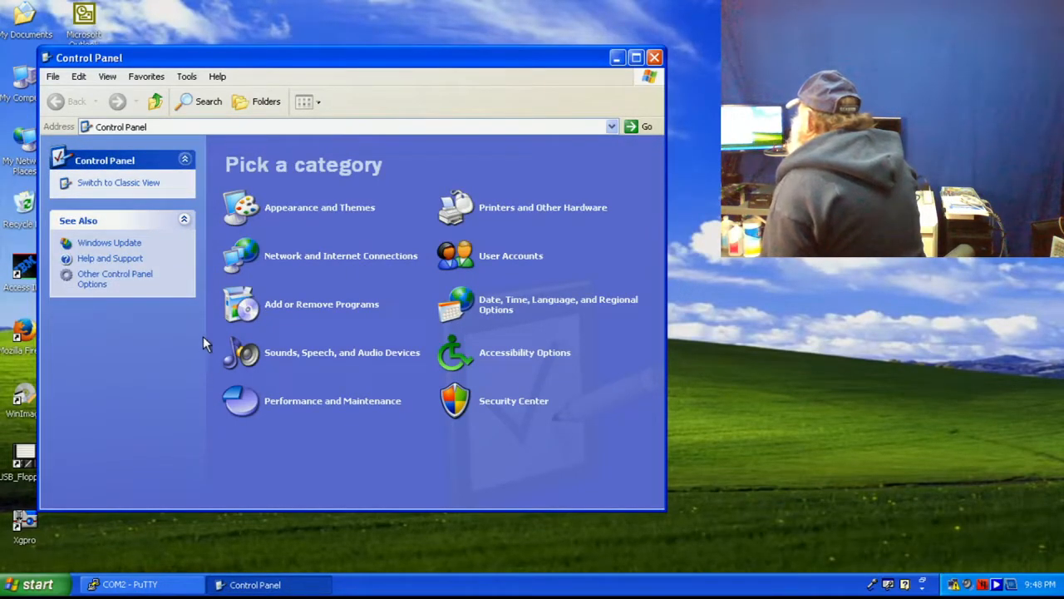
click(305, 260)
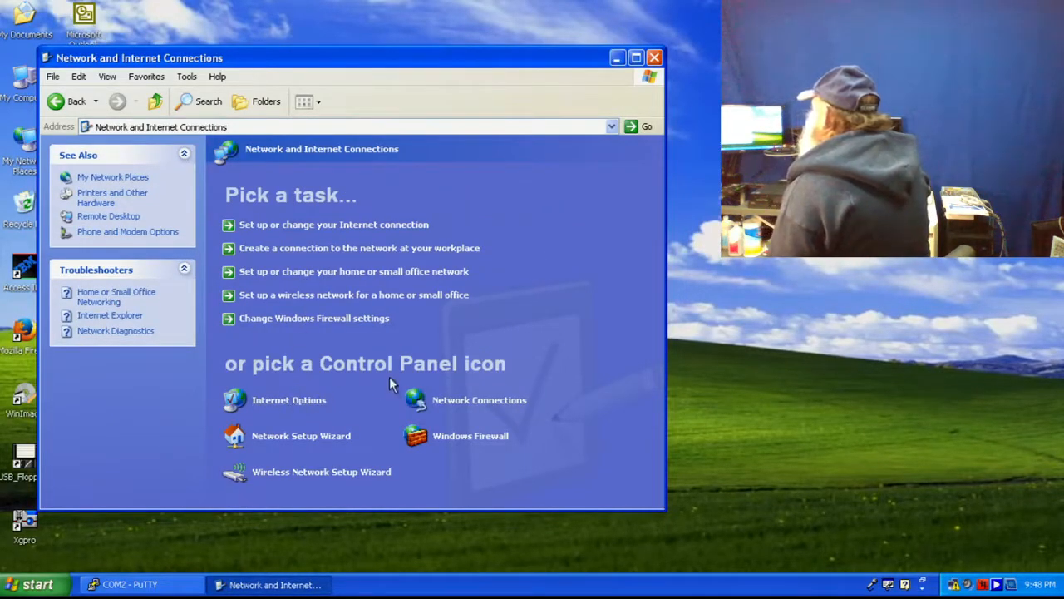
click(472, 409)
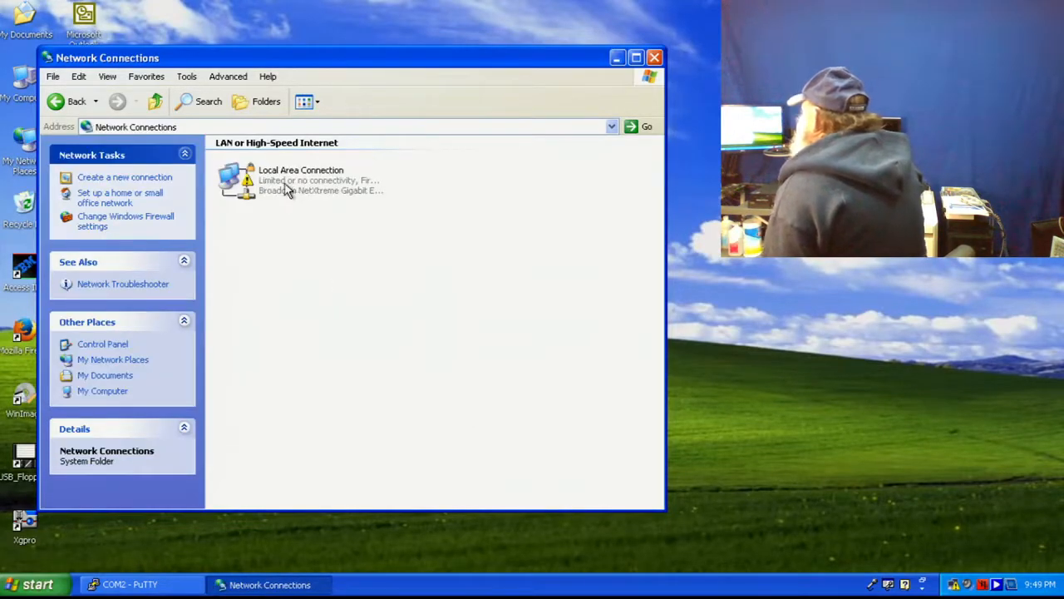
right_click(285, 184)
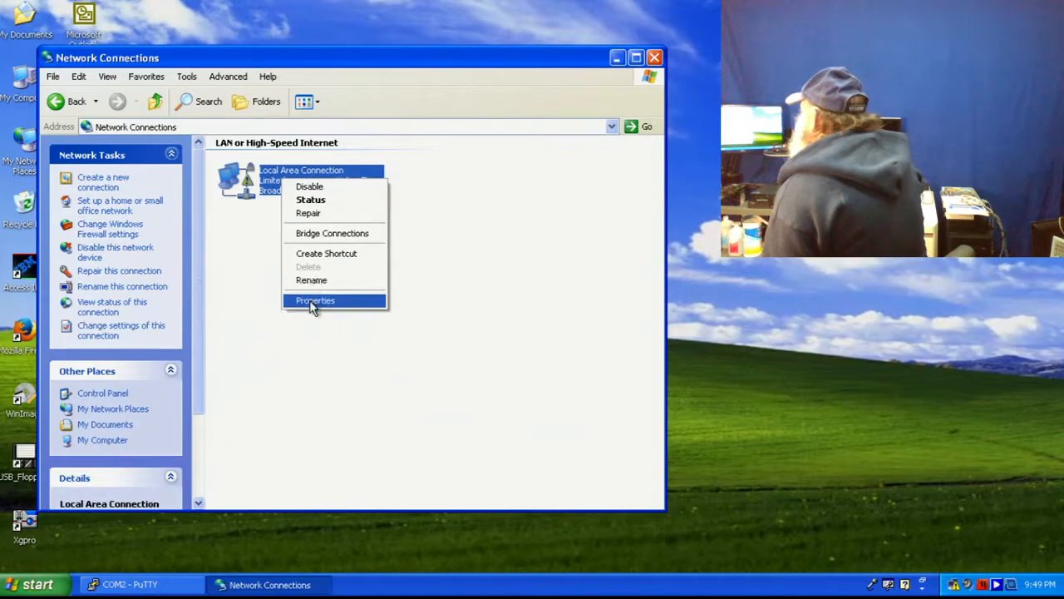
click(313, 301)
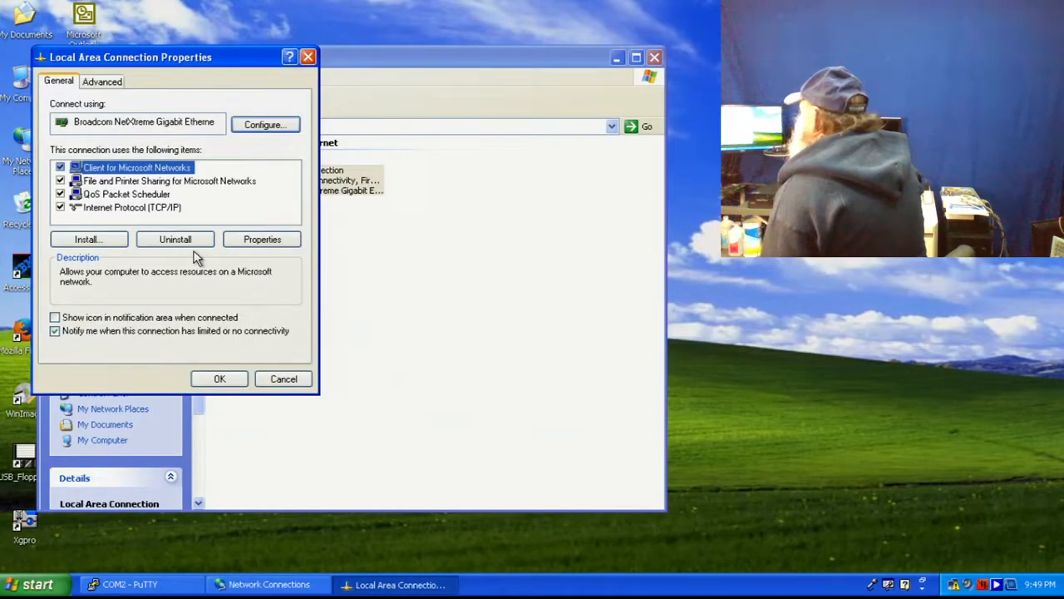
double_click(150, 210)
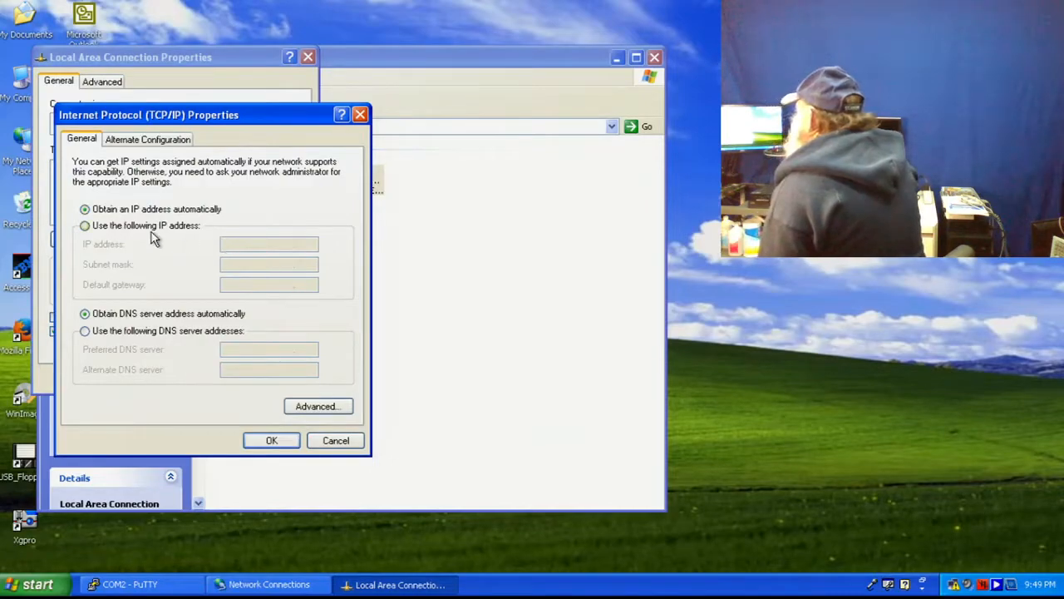
- Set static IP 192.168.69.3, mask 255.255.255.0 and default gateway 192.168.69.1
click(85, 227)
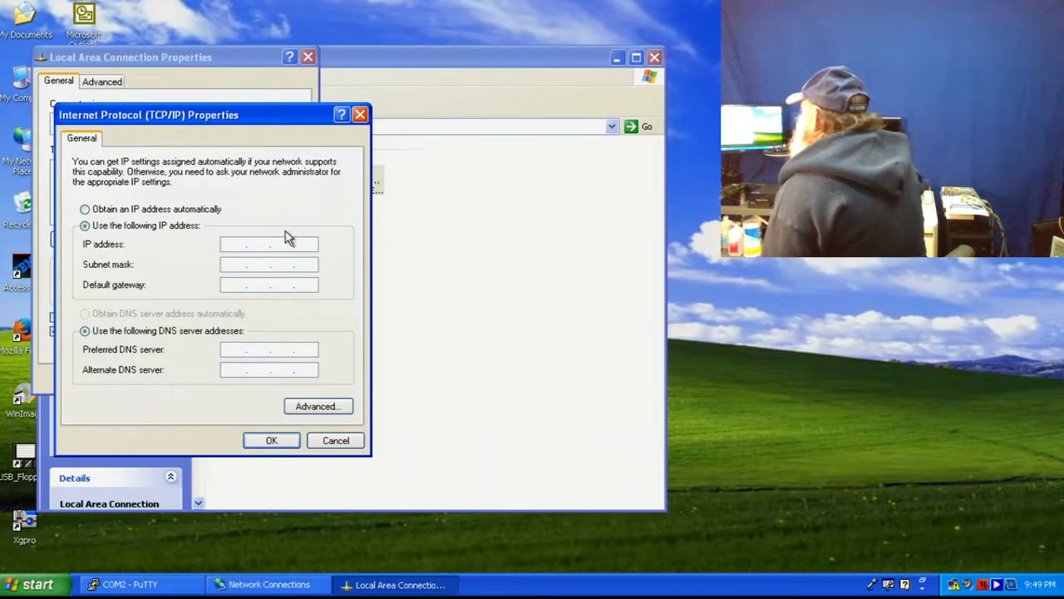
click(234, 244)
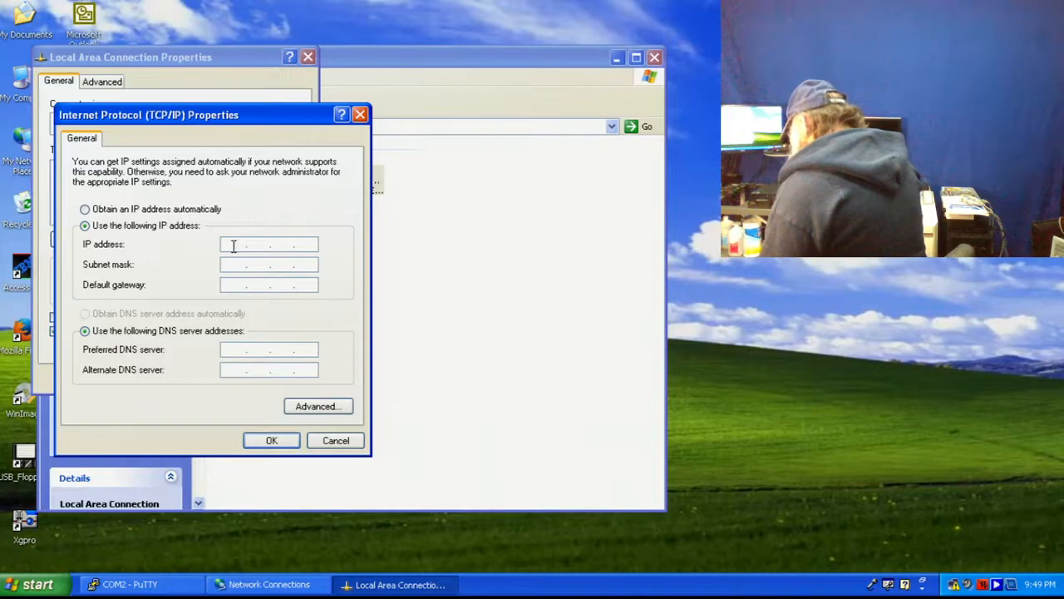
text(192 . )
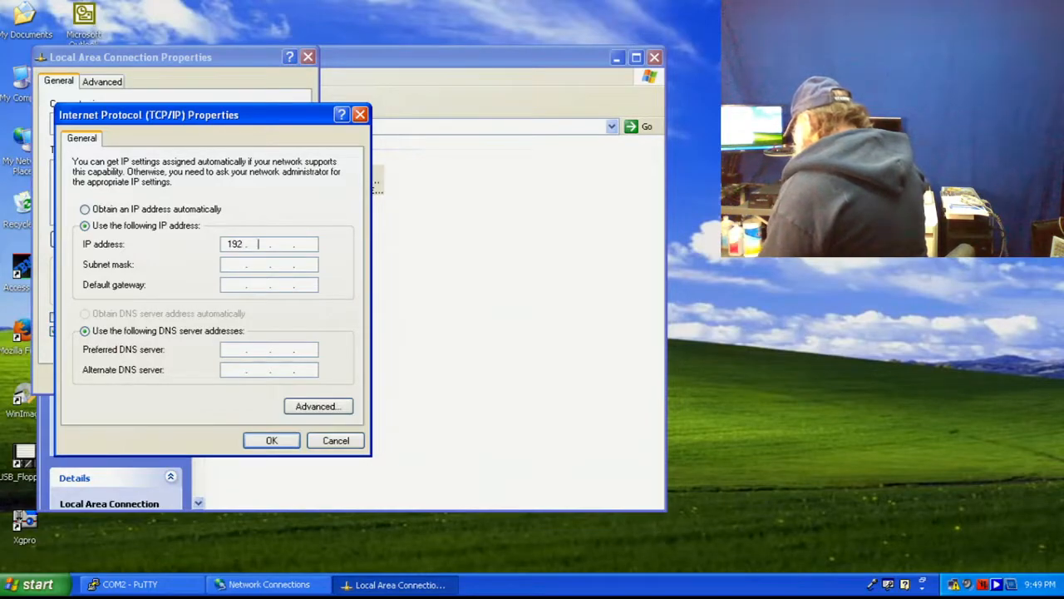
text(168 . )
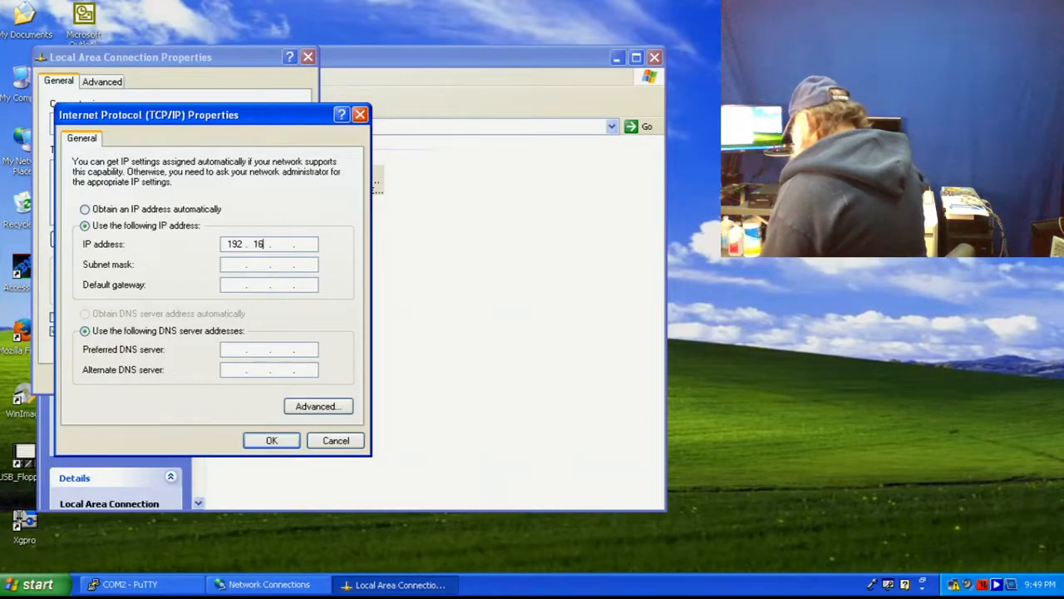
text(6 )
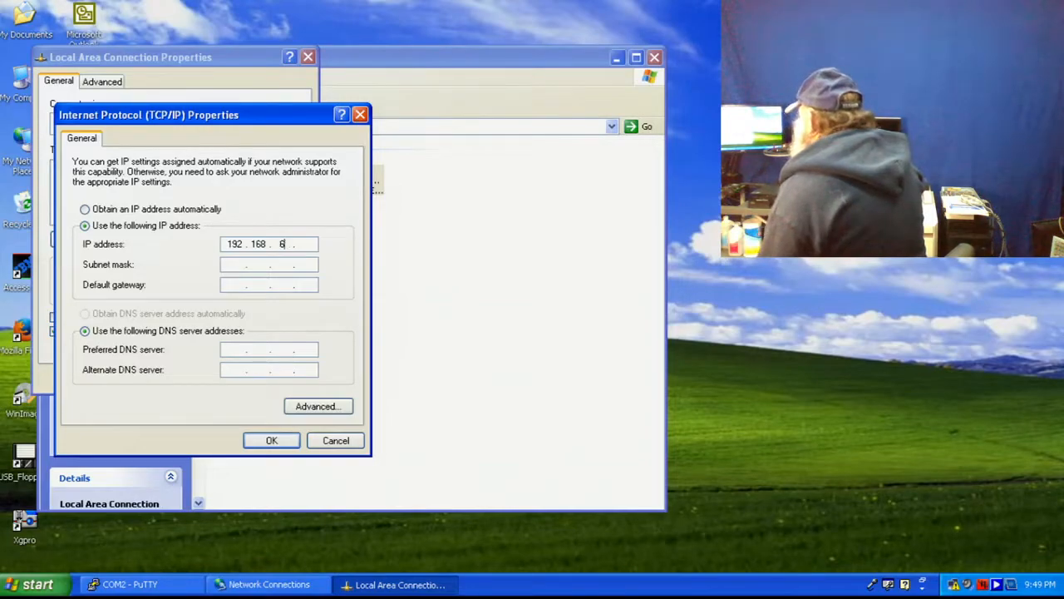
text(9 . 3)
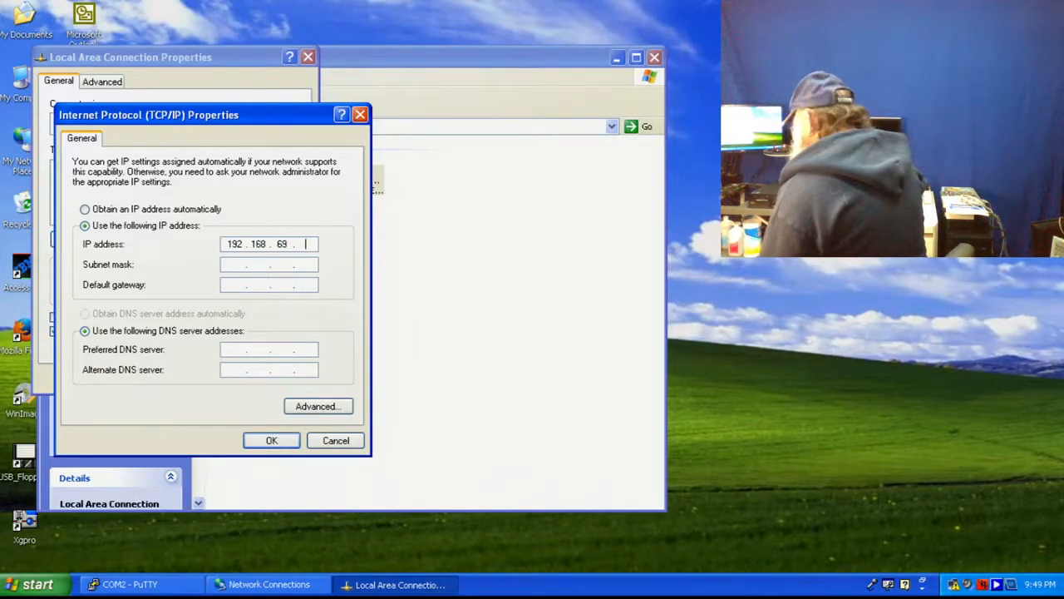
key(Tab)
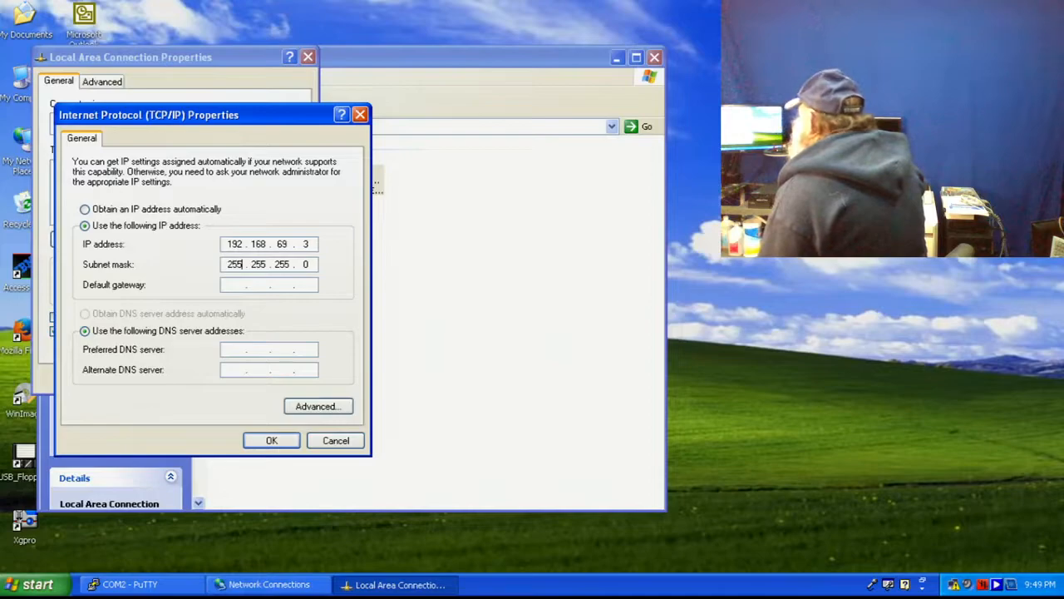
key(Tab)
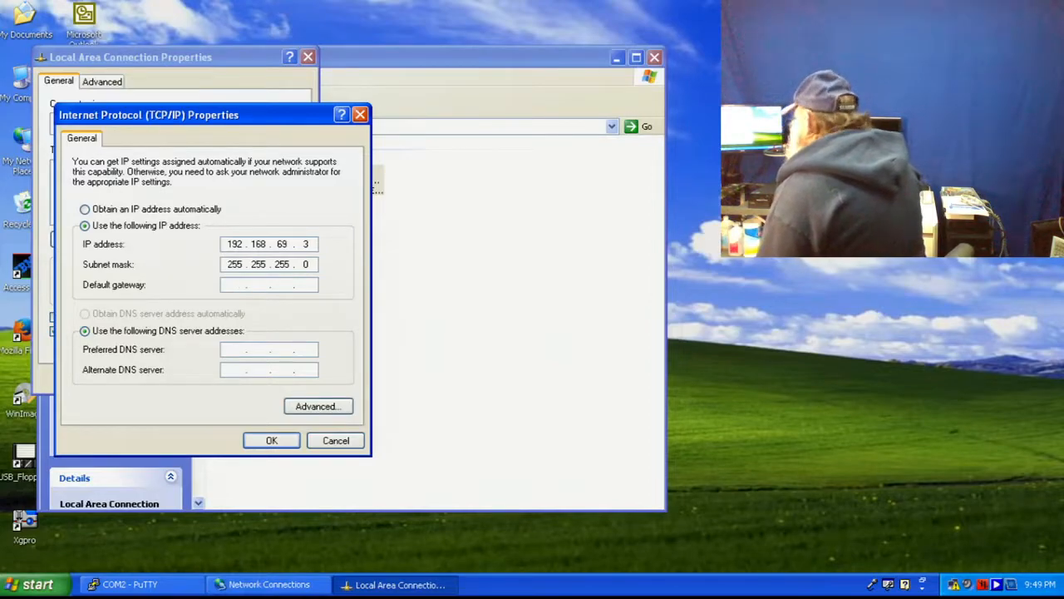
text(192 . )
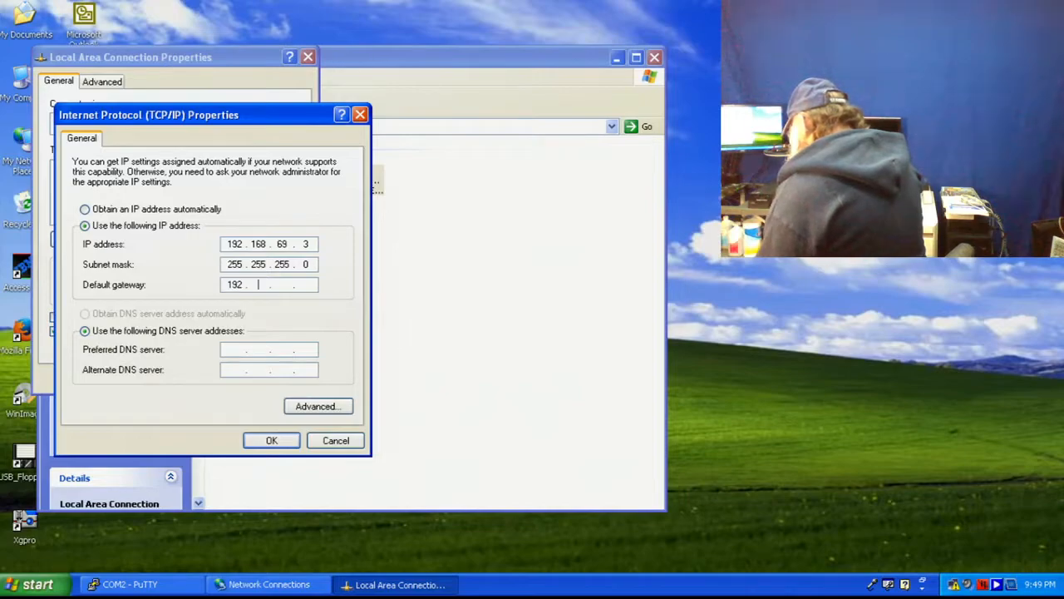
text(168 . )
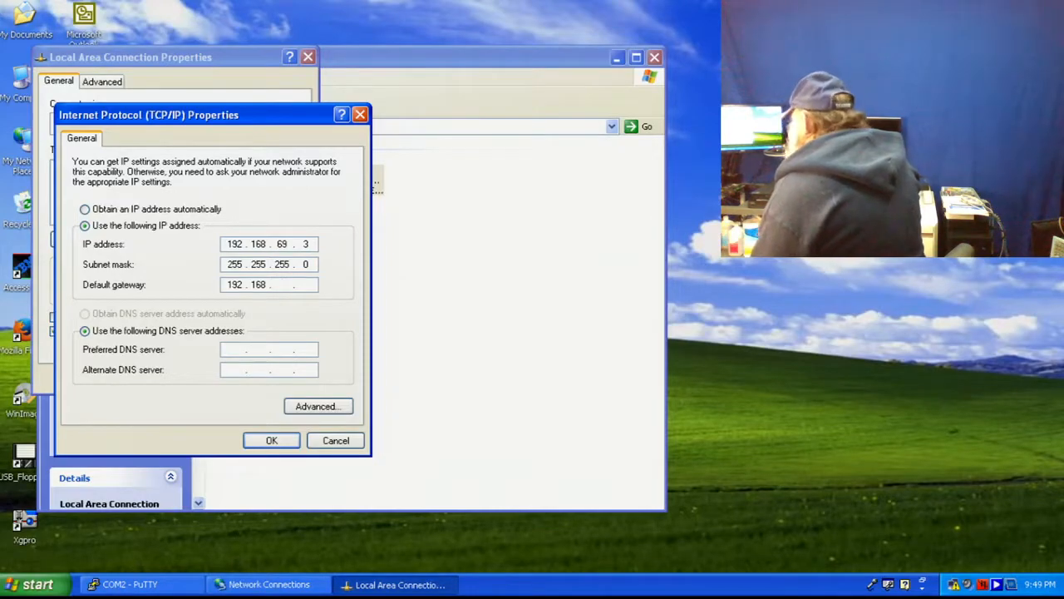
text(69 . )
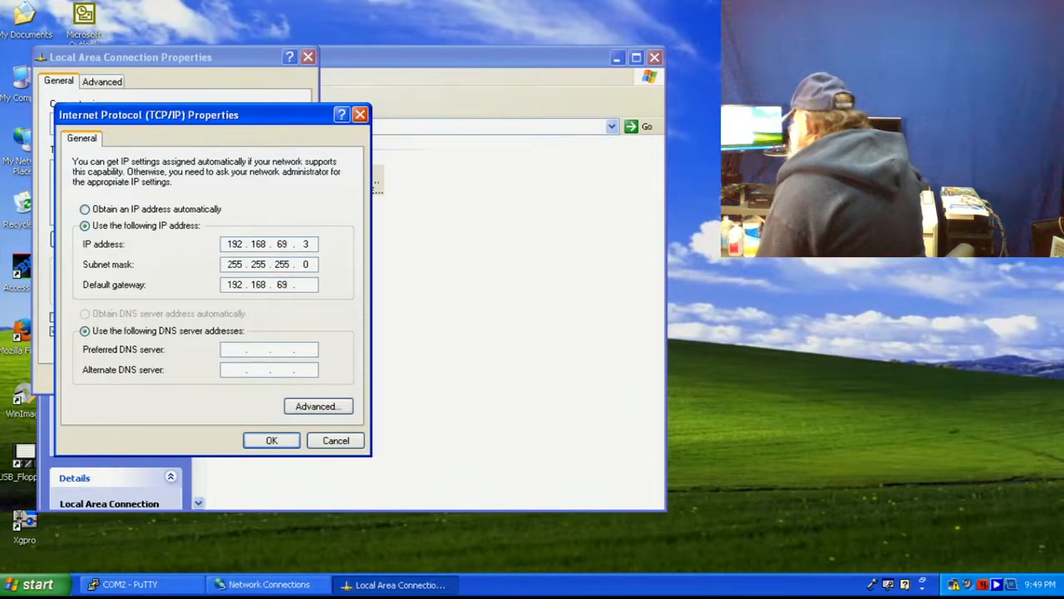
text(1)
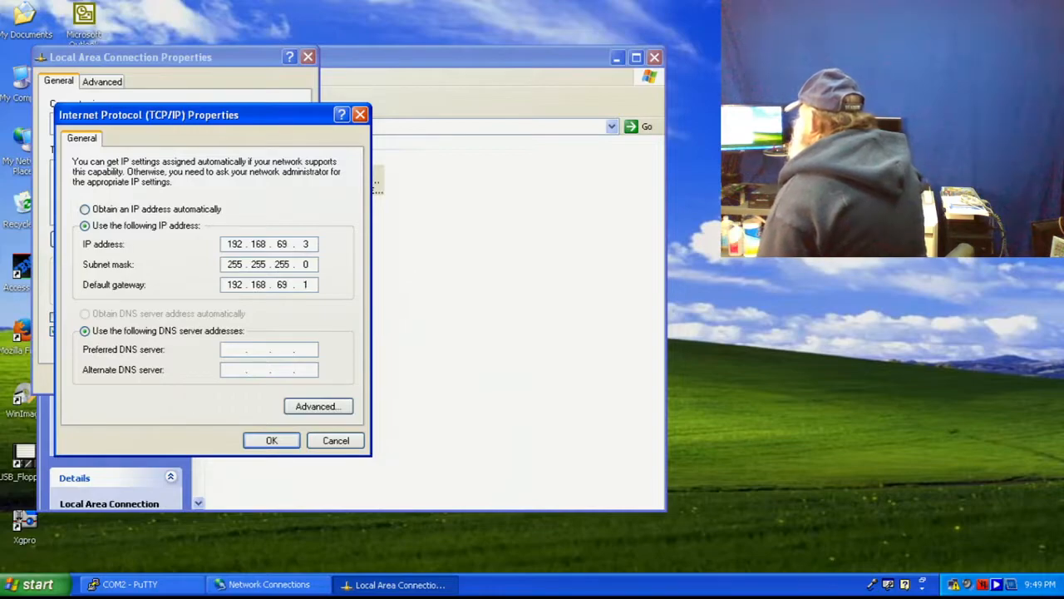
- Set DNS servers 8.8.8.8 and 8.8.4.4 and confirm the TCP/IP settings
click(233, 349)
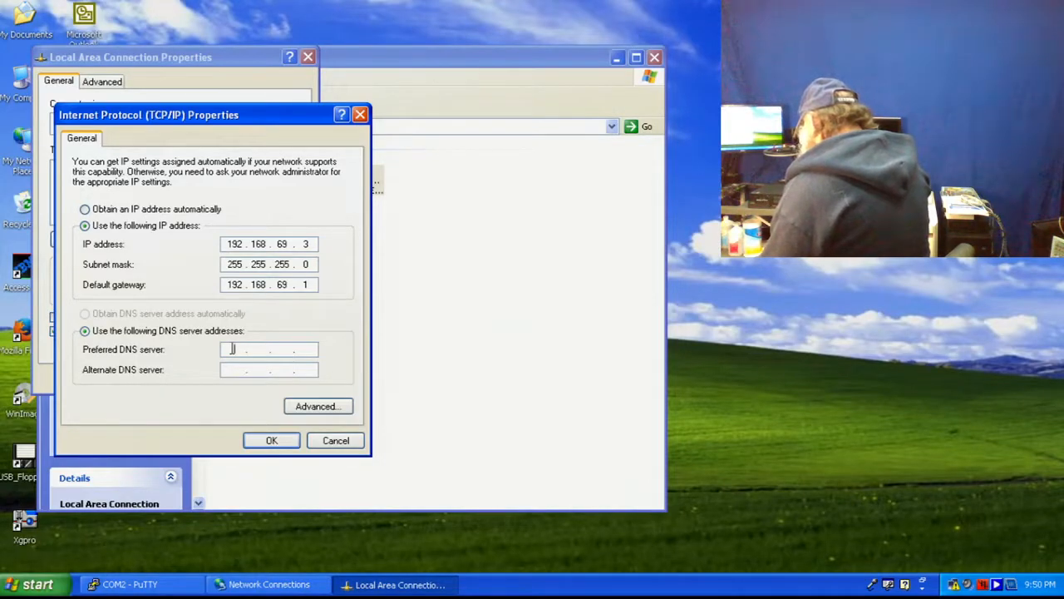
text(8.8.8.8)
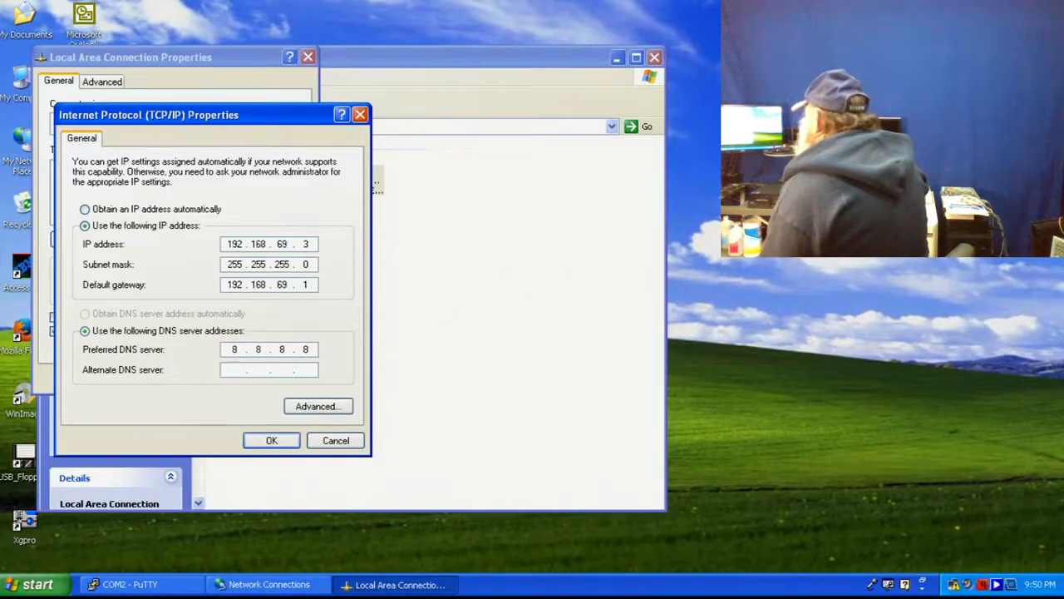
key(Tab)
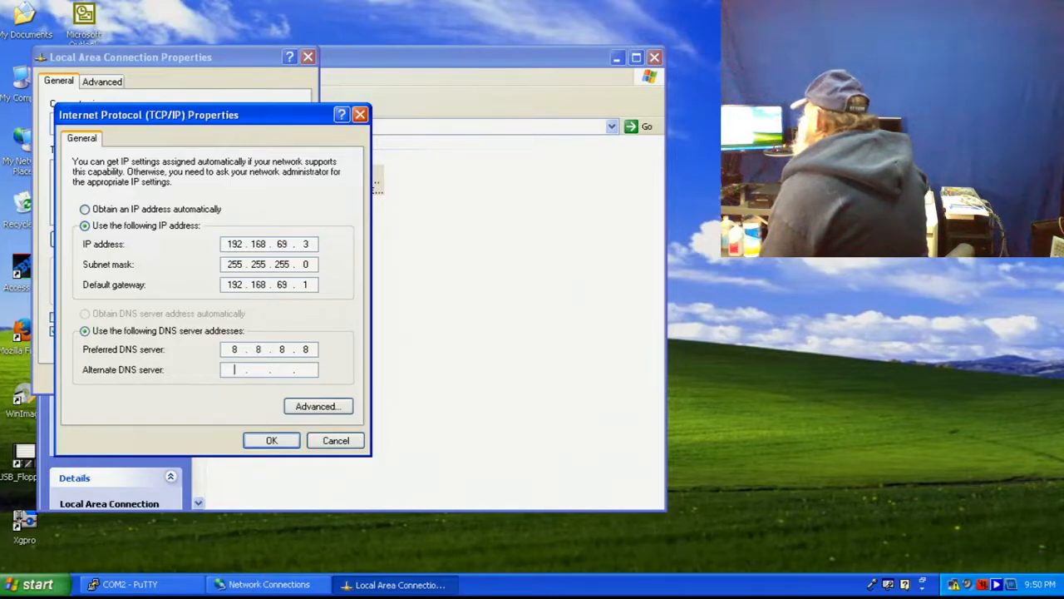
text(8.8.)
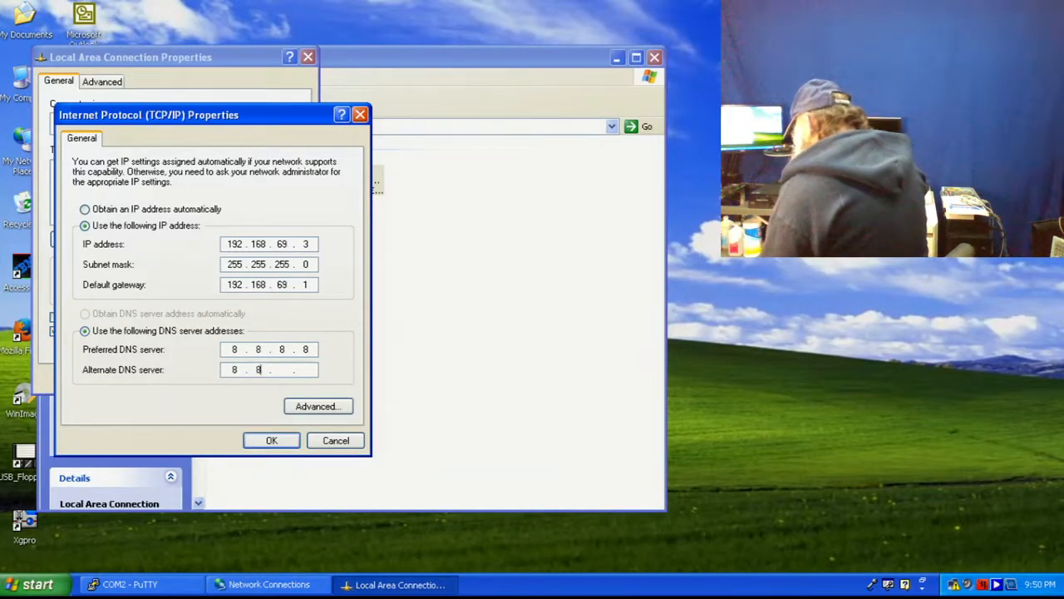
text(4.4)
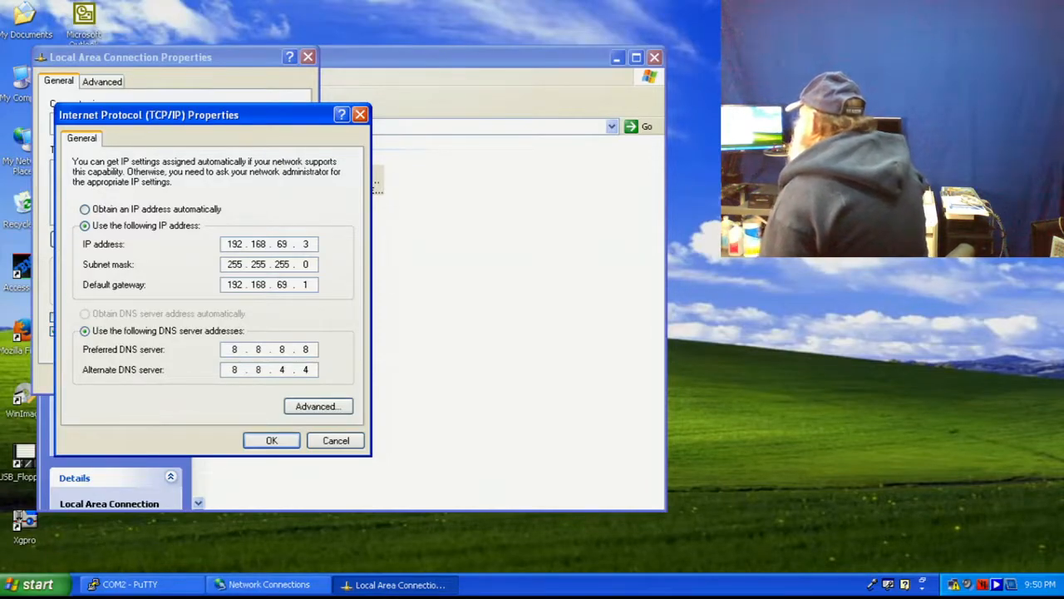
click(273, 442)
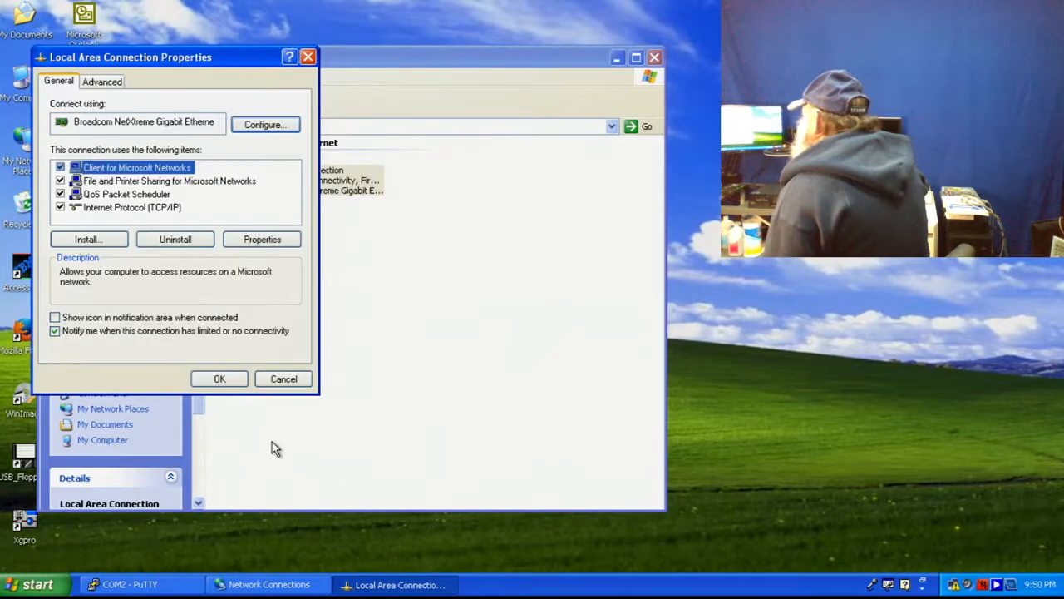
- Apply the connection properties and check the Local Area Connection status shows Connected at 10.0 Mbps
click(224, 380)
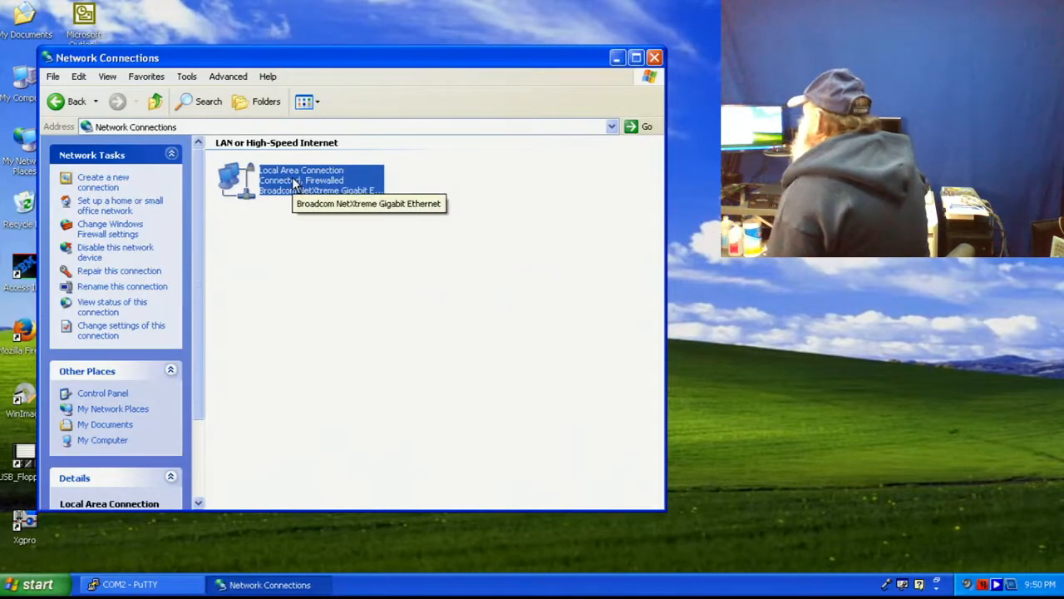
right_click(293, 179)
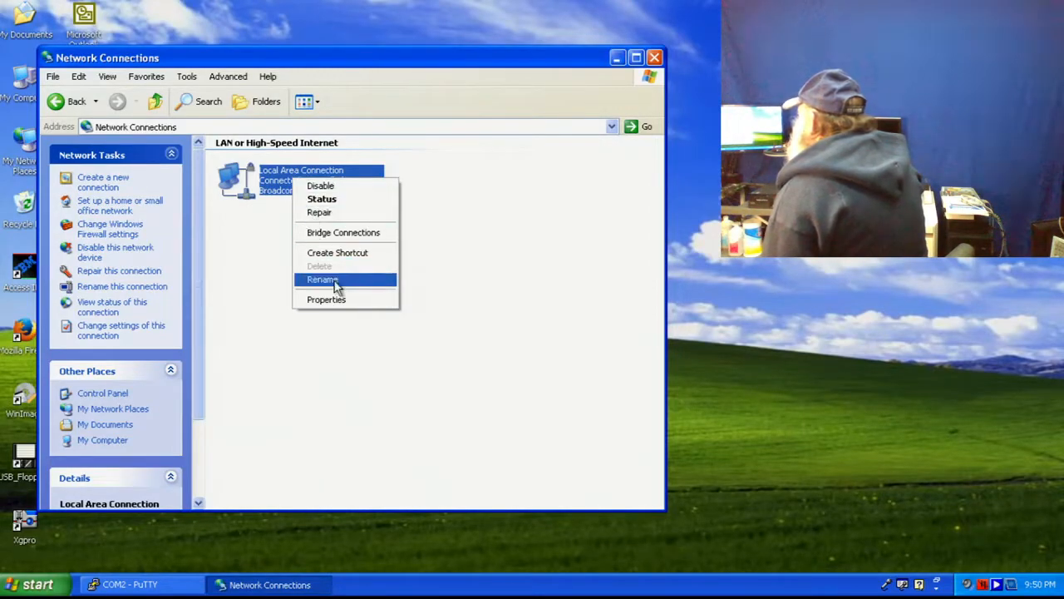
click(336, 200)
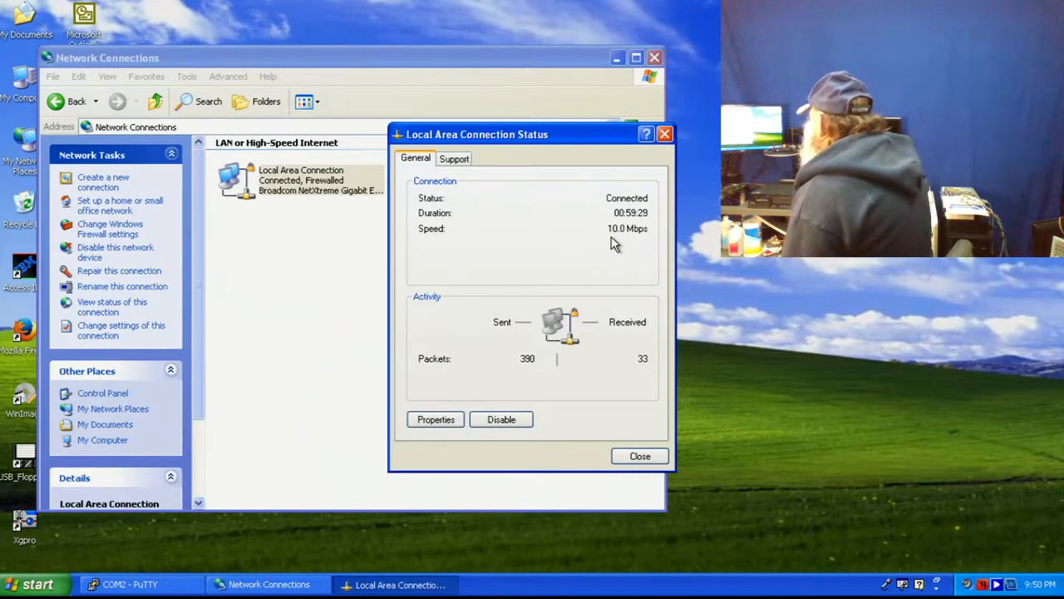
drag(549, 134, 330, 108)
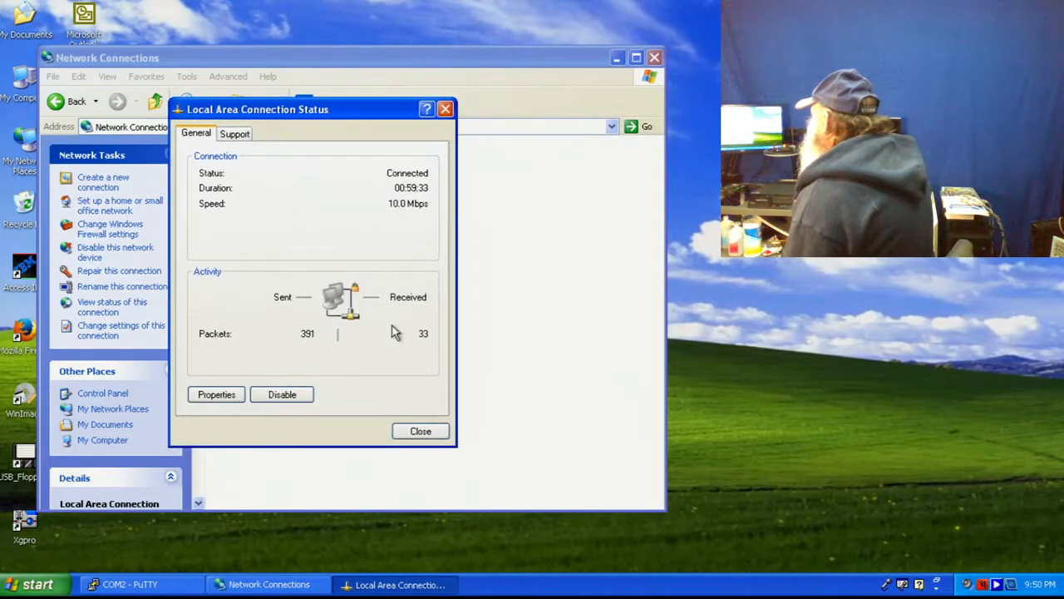
click(420, 431)
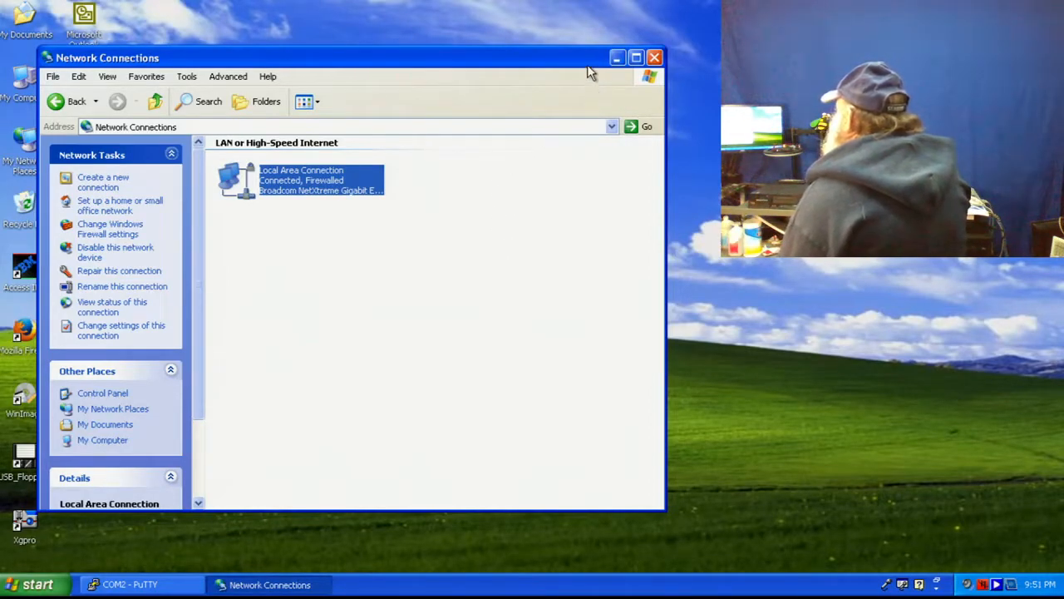
- Close Network Connections and launch Internet Explorer, answering the default-browser question
click(655, 57)
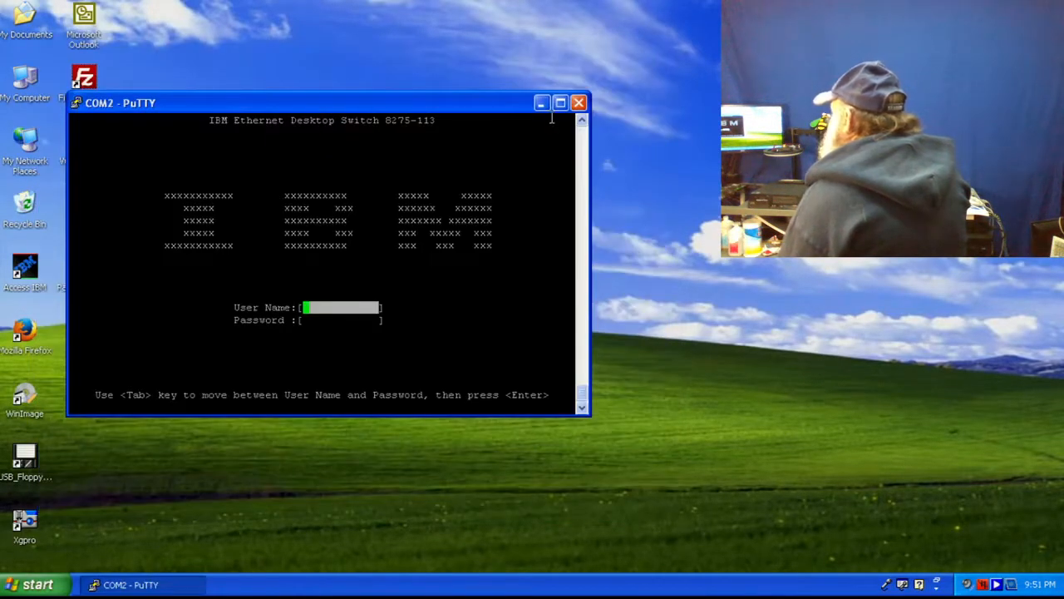
click(29, 587)
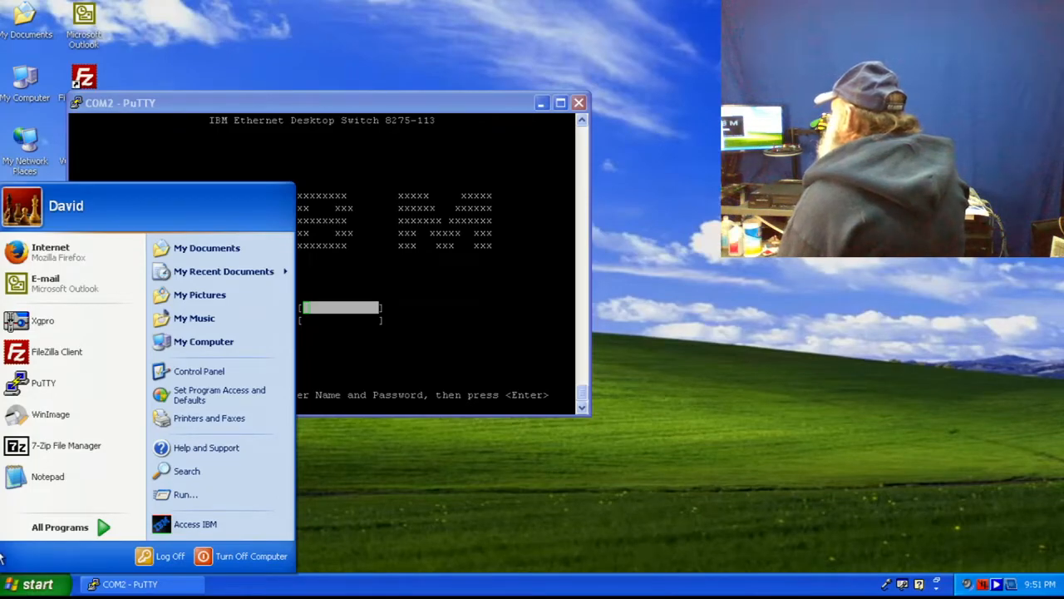
mouse_move(43, 533)
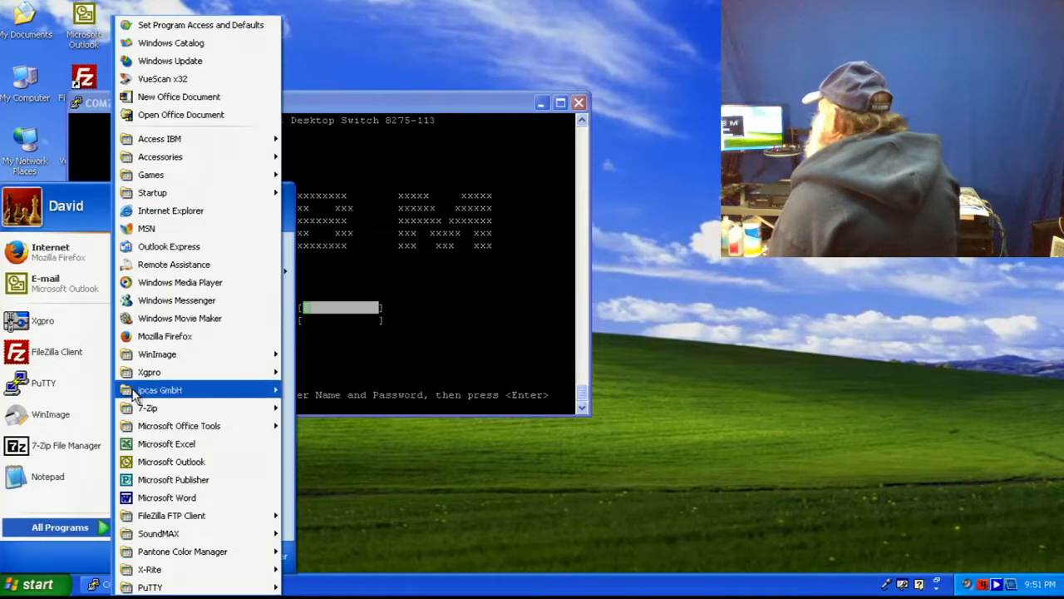
click(171, 211)
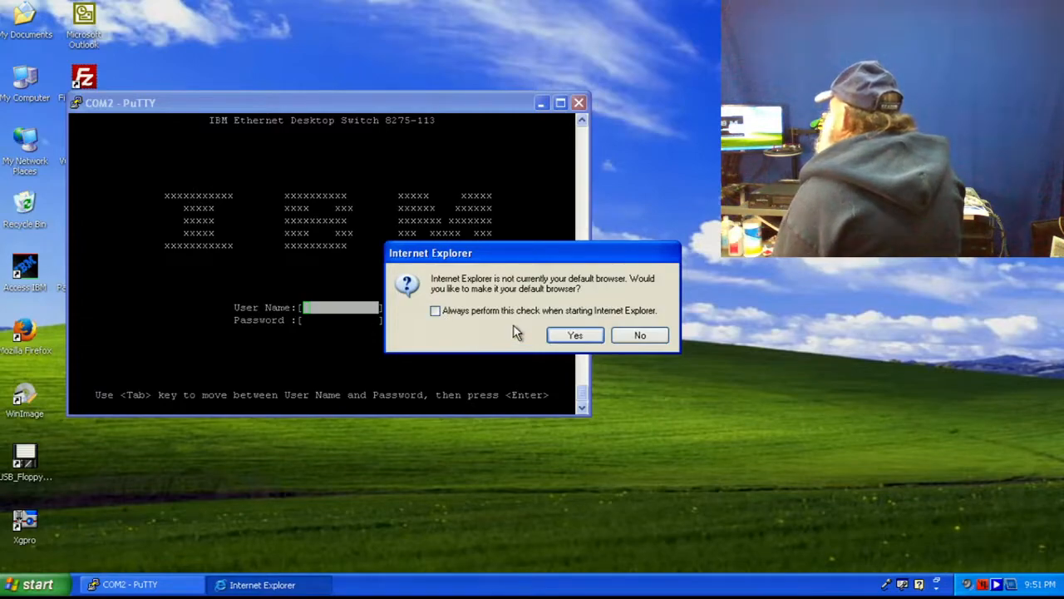
click(579, 336)
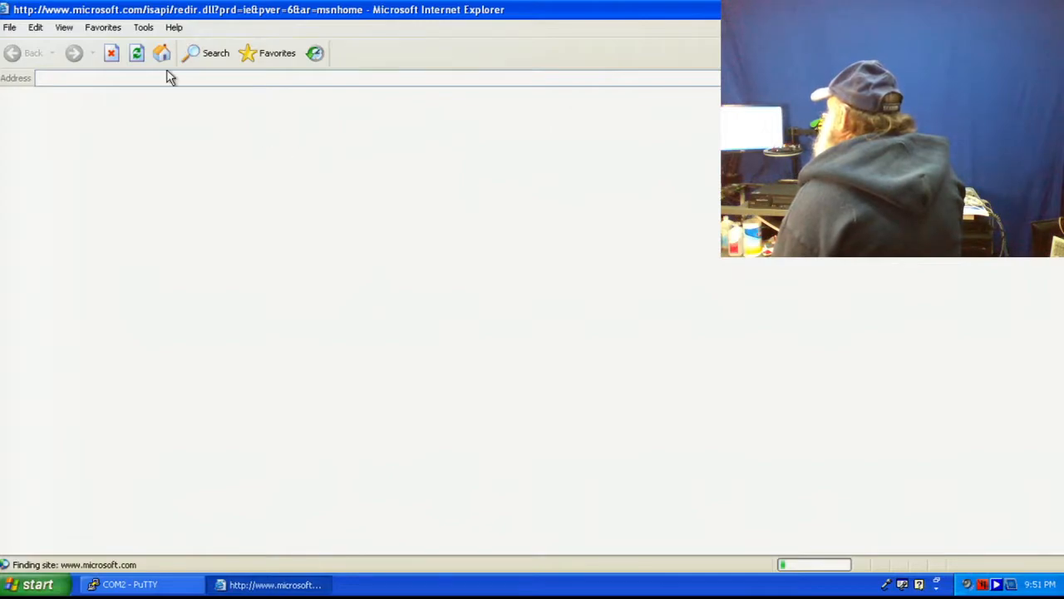
- Browse to the switch at 192.168.69.2
click(144, 77)
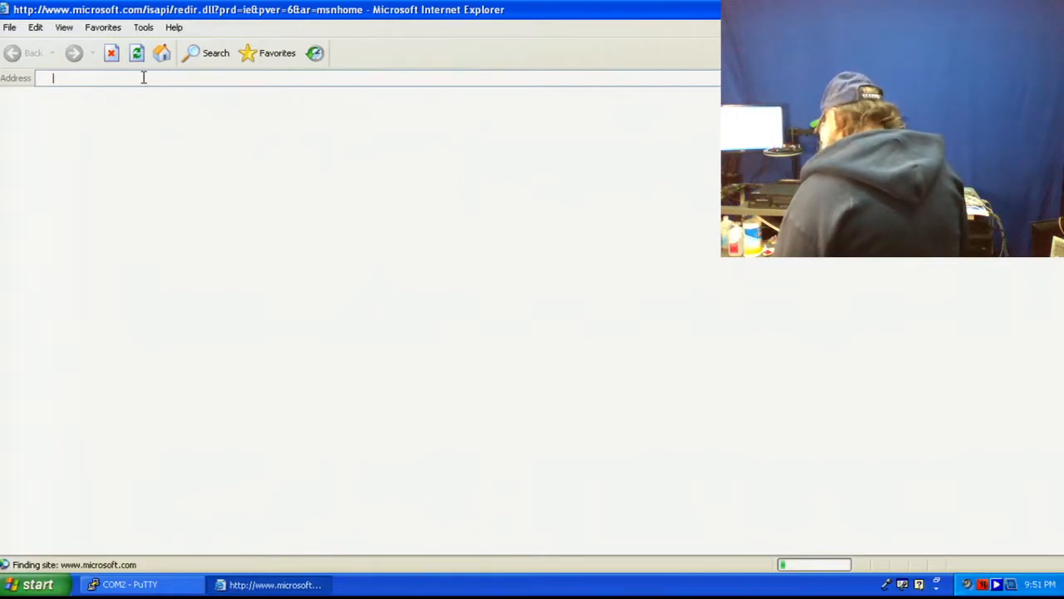
text(192)
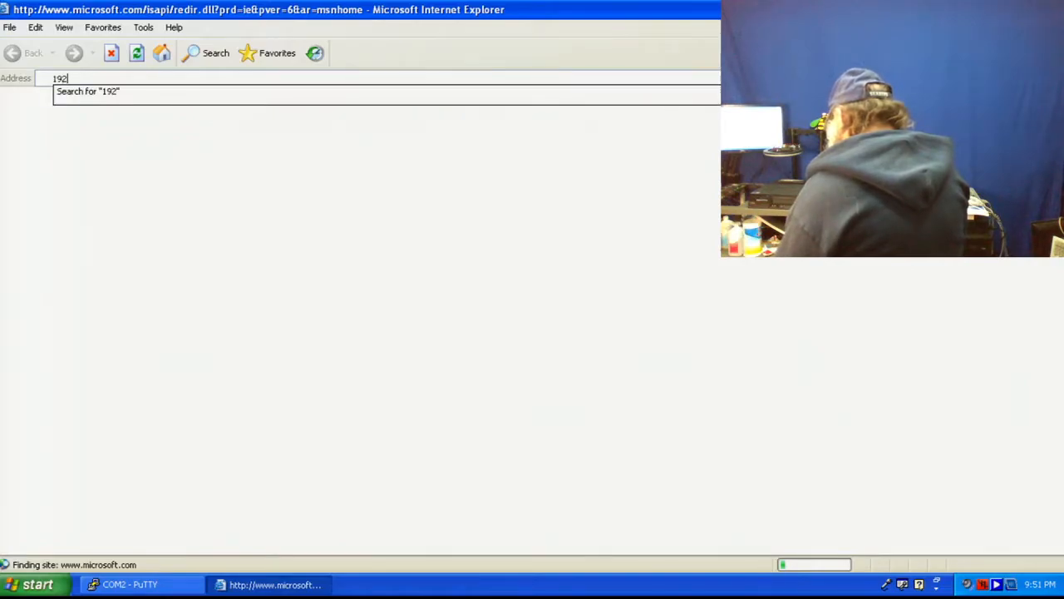
text(.168)
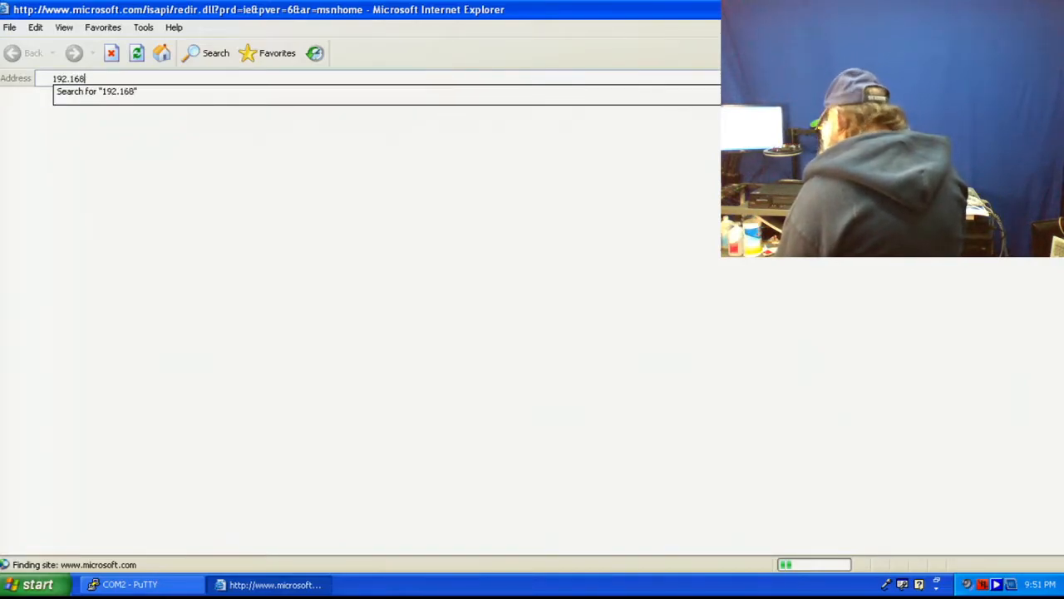
text(.)
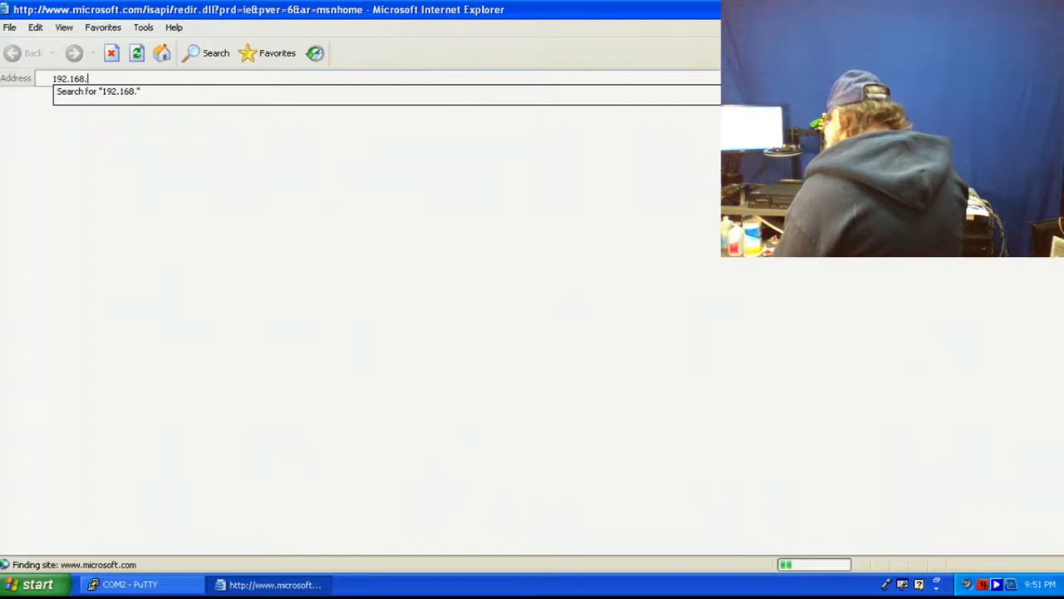
text(69)
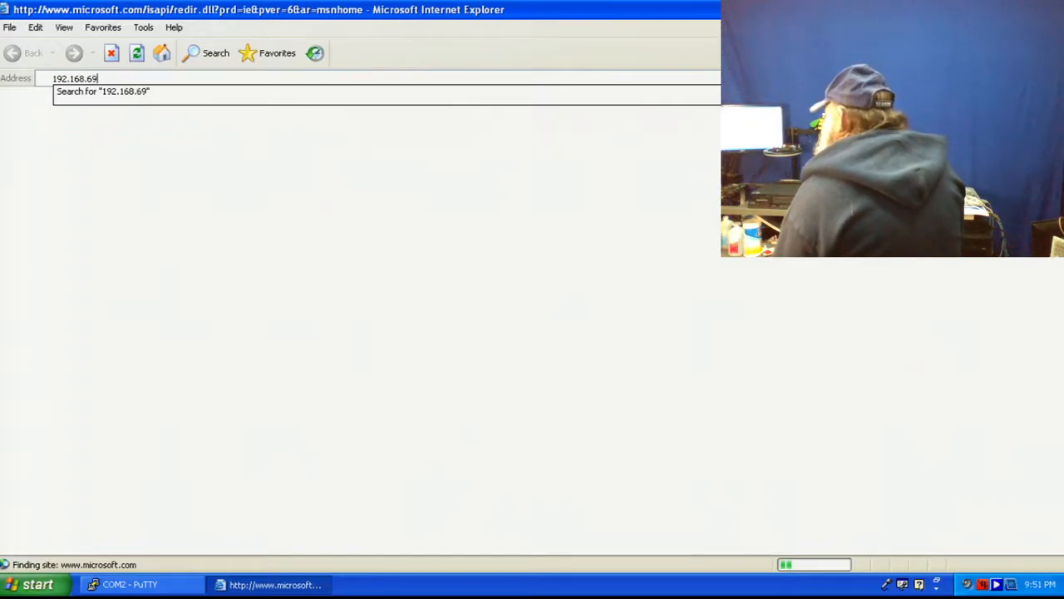
text(.)
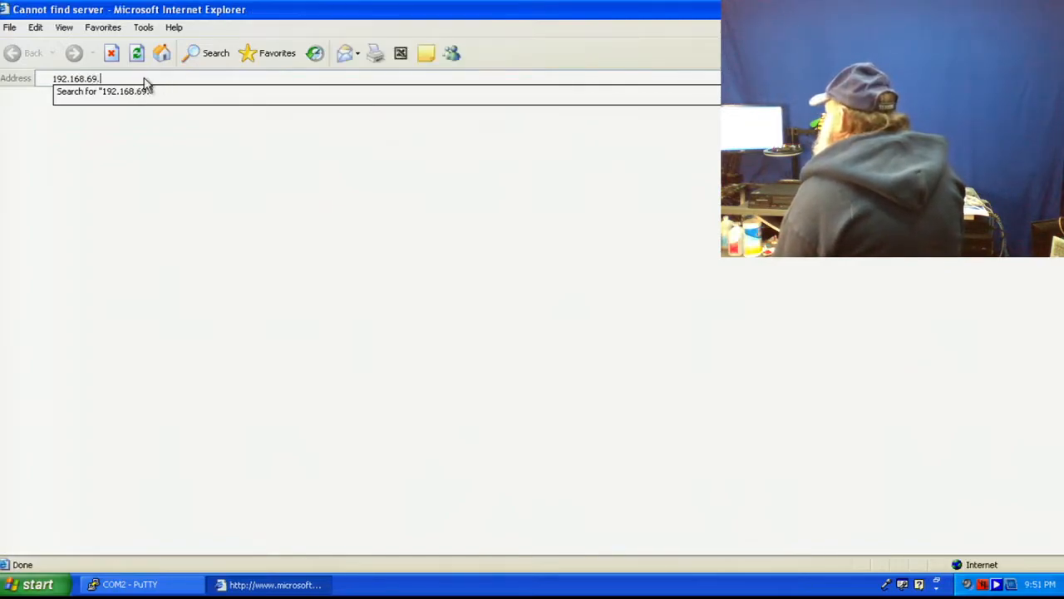
text(2)
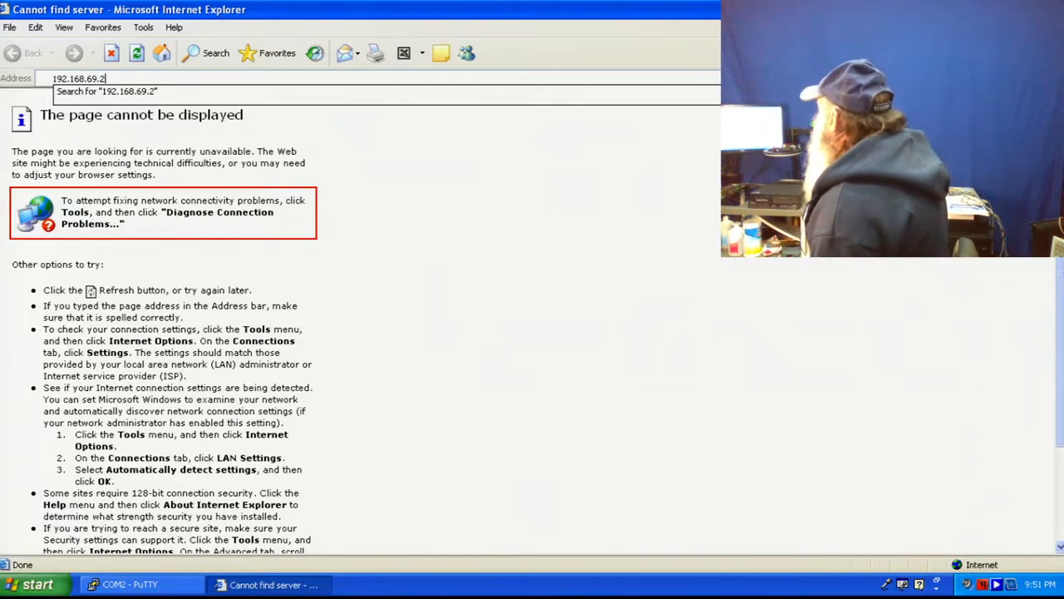
key(Return)
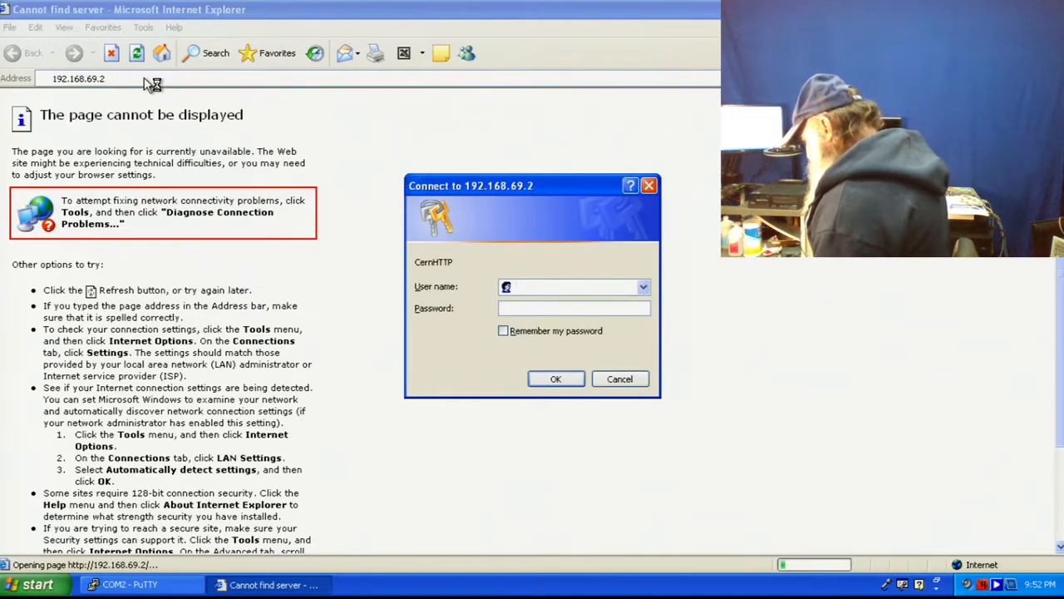
- Enter the administrator user name in the Connect to 192.168.69.2 prompt and submit it
text(admin)
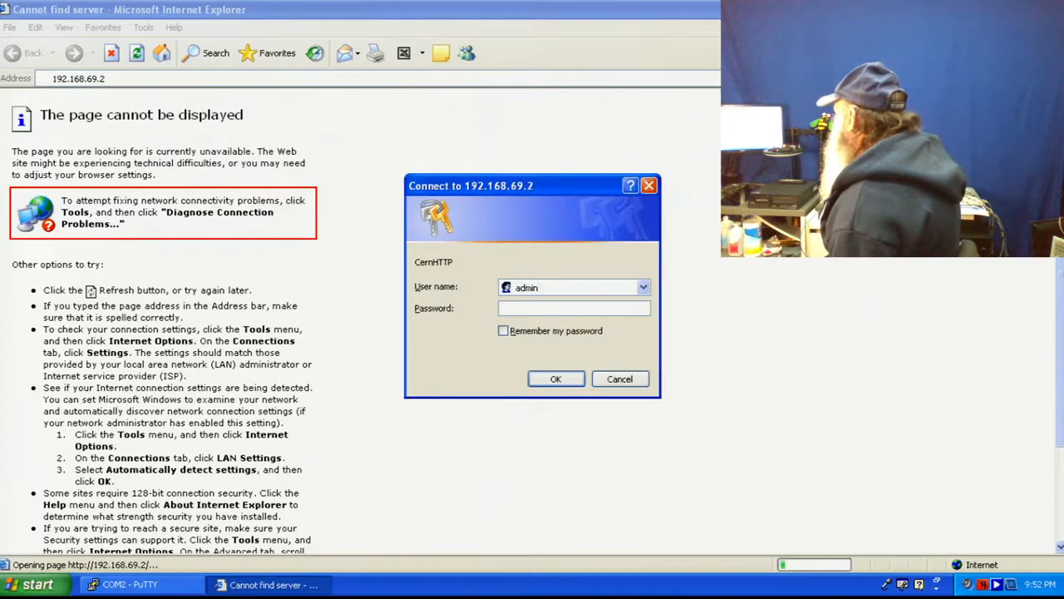
click(551, 381)
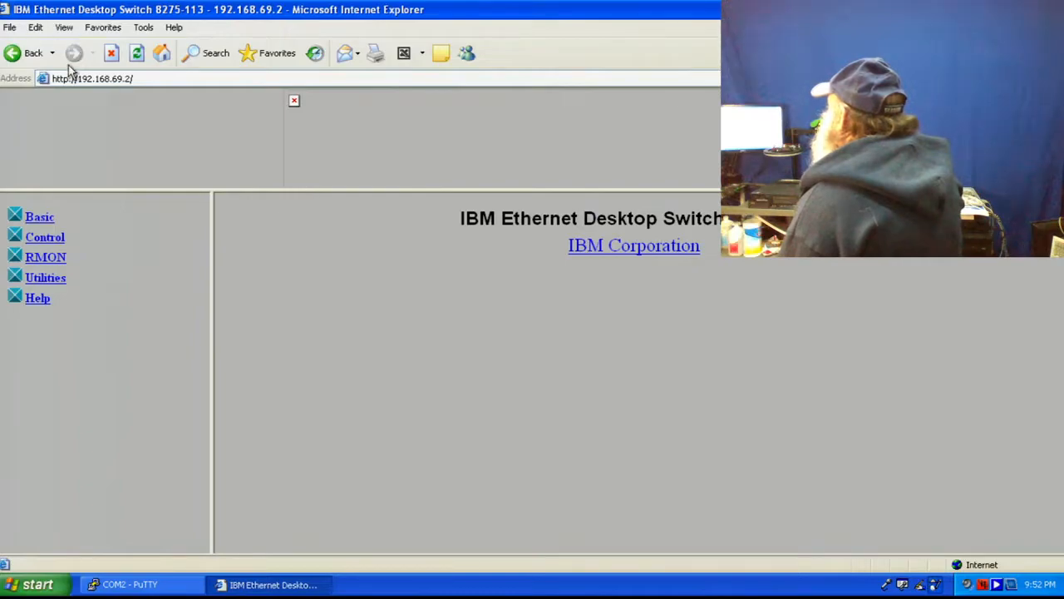
click(137, 56)
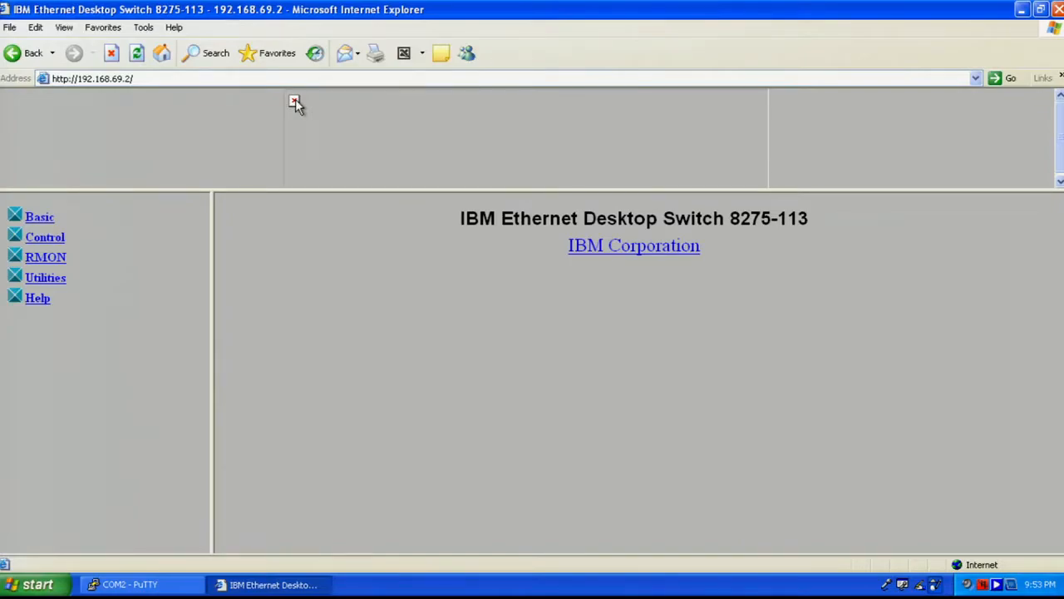
click(175, 29)
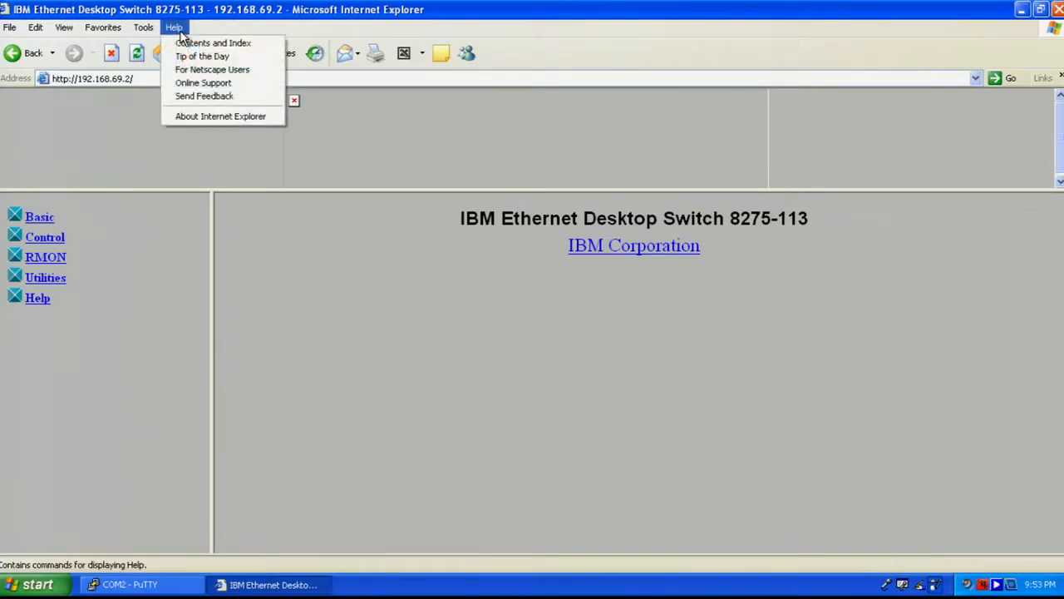
click(193, 121)
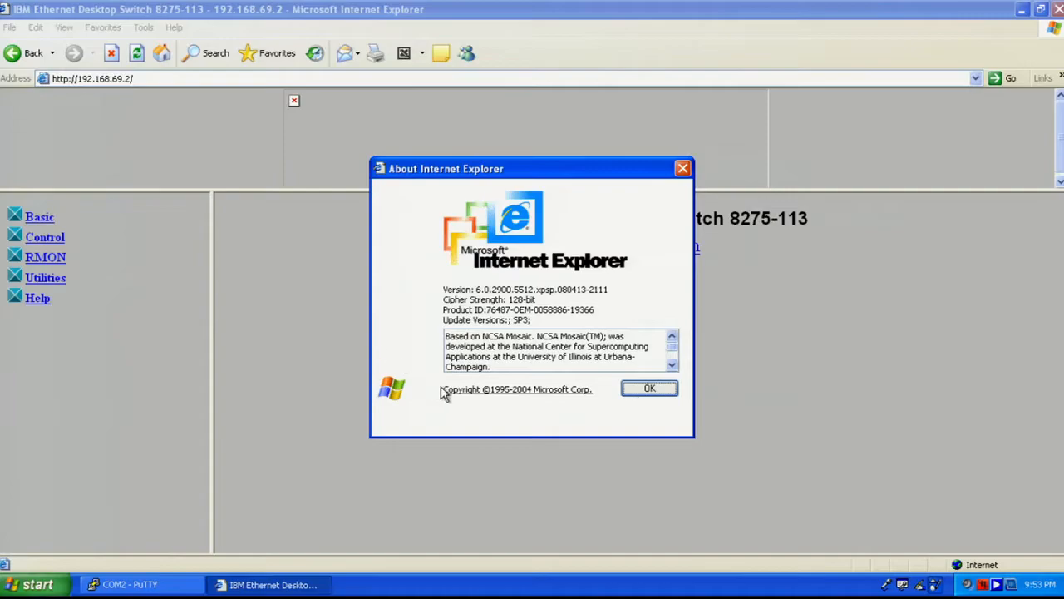
click(647, 391)
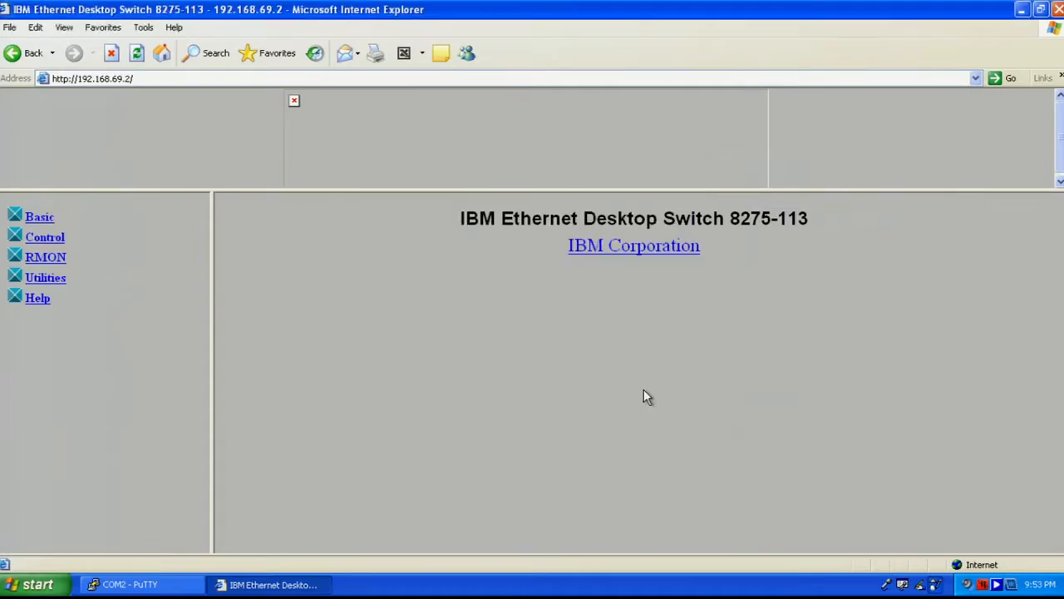
click(625, 253)
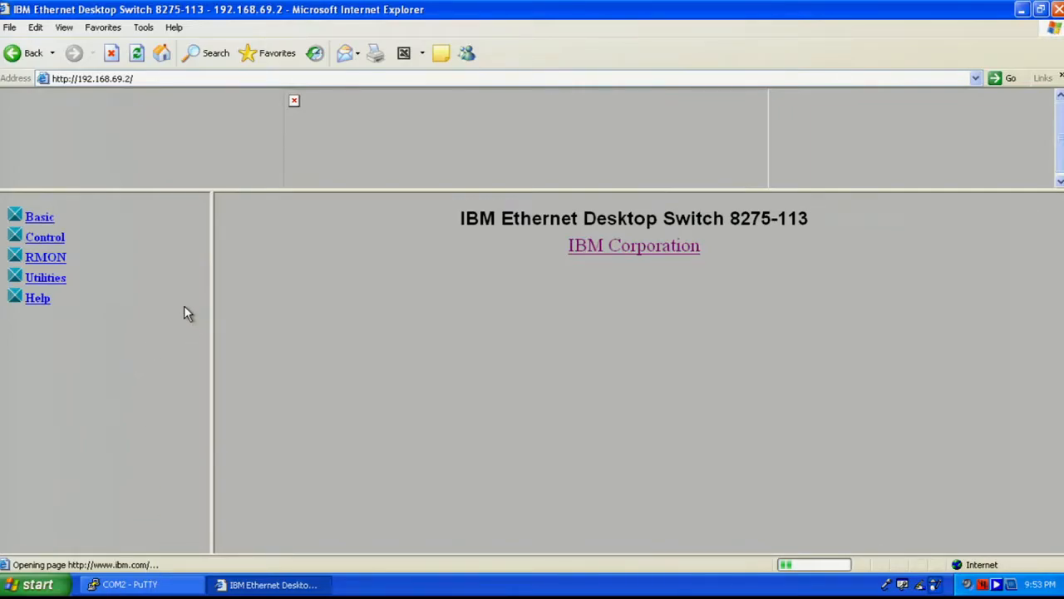
click(110, 53)
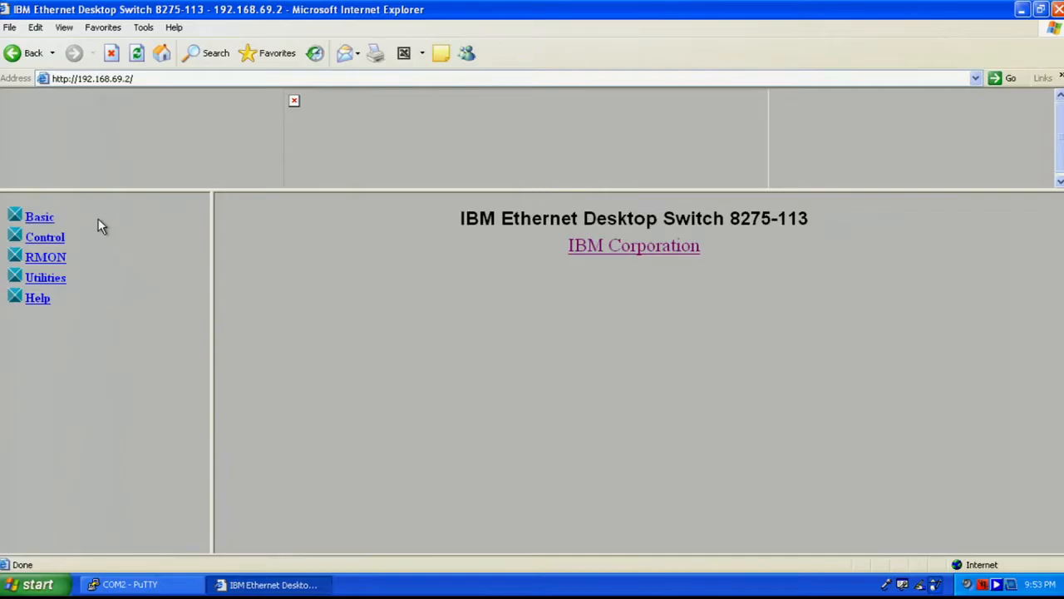
- Go from the switch's Home Page to System Information, showing software version 1.02 and contact, name, location
click(39, 219)
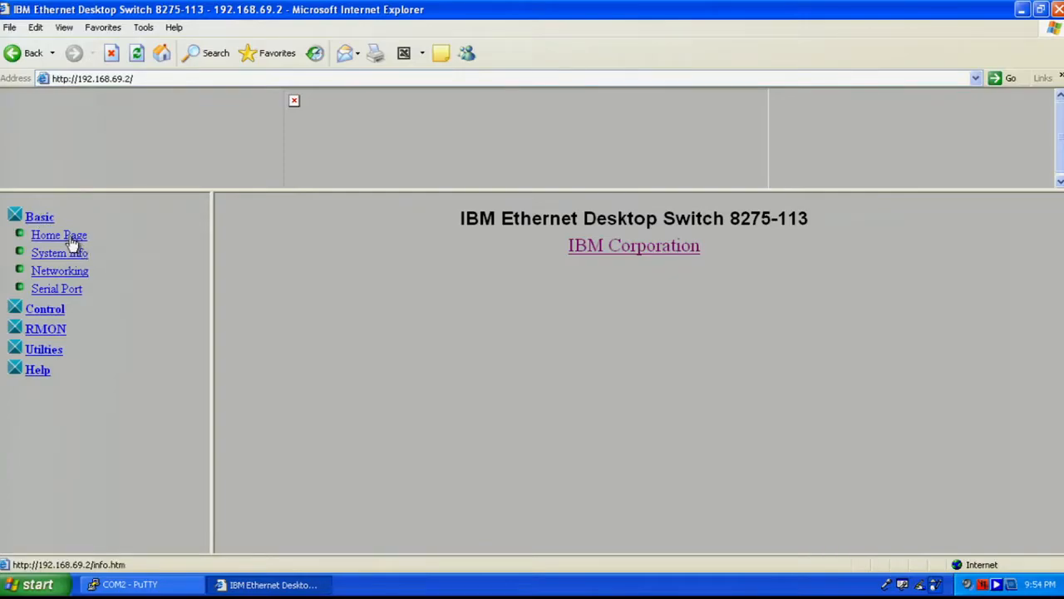
click(71, 240)
click(59, 252)
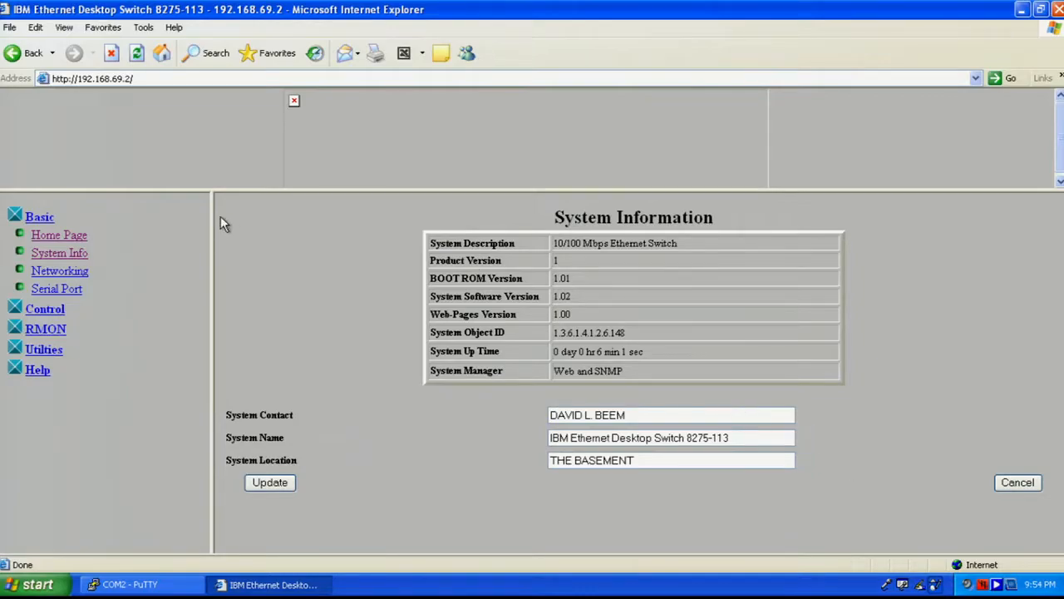
- View the Networking page (IP 192.168.69.2, gateway 192.168.69.1) and check the Interface number choices
click(60, 277)
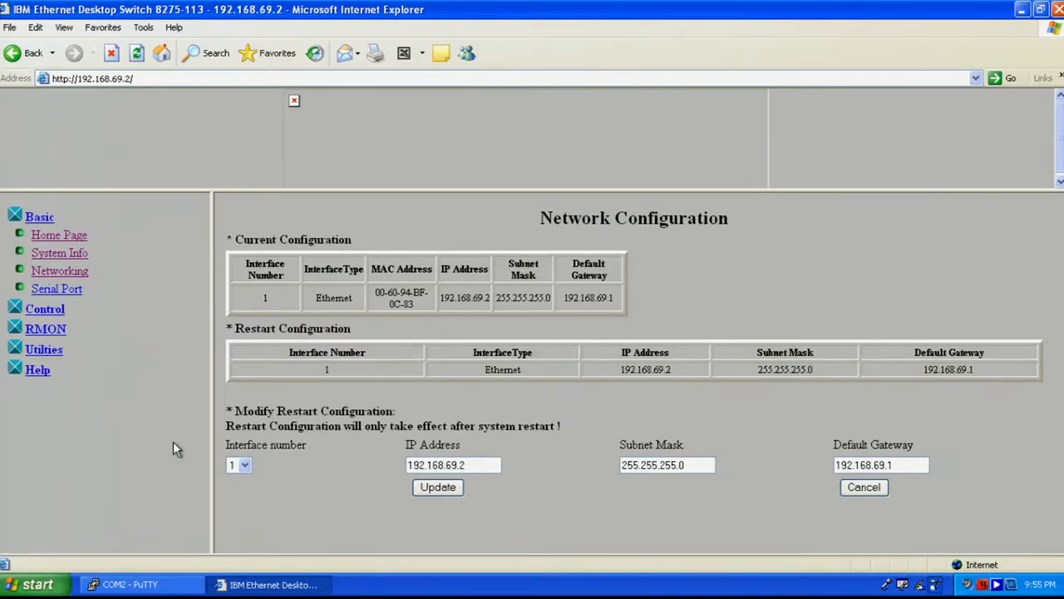
click(246, 466)
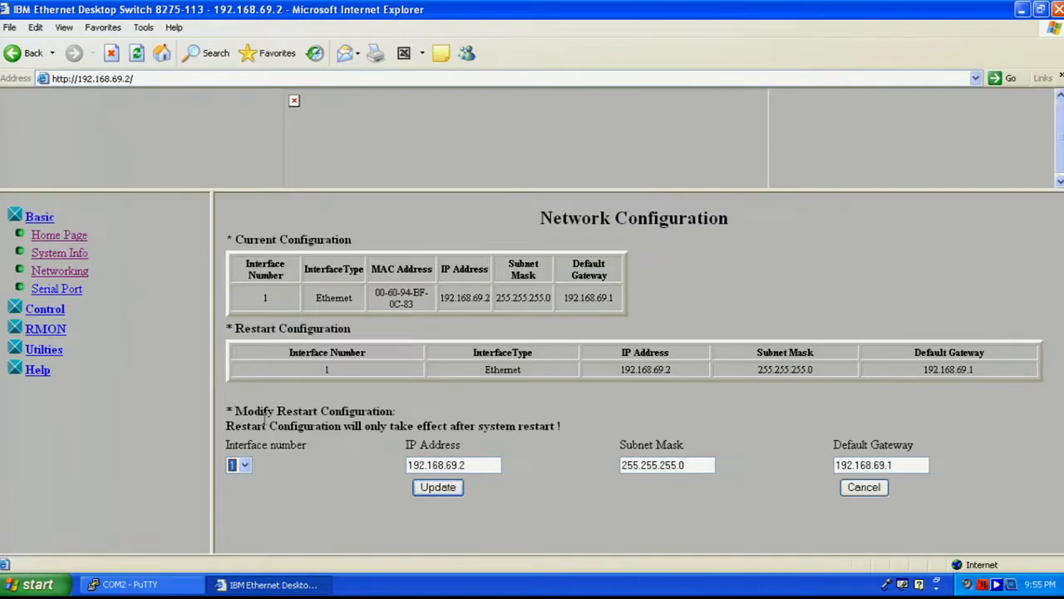
- Review Serial Port settings, then view the Control Device status page showing 11 learned addresses
click(60, 292)
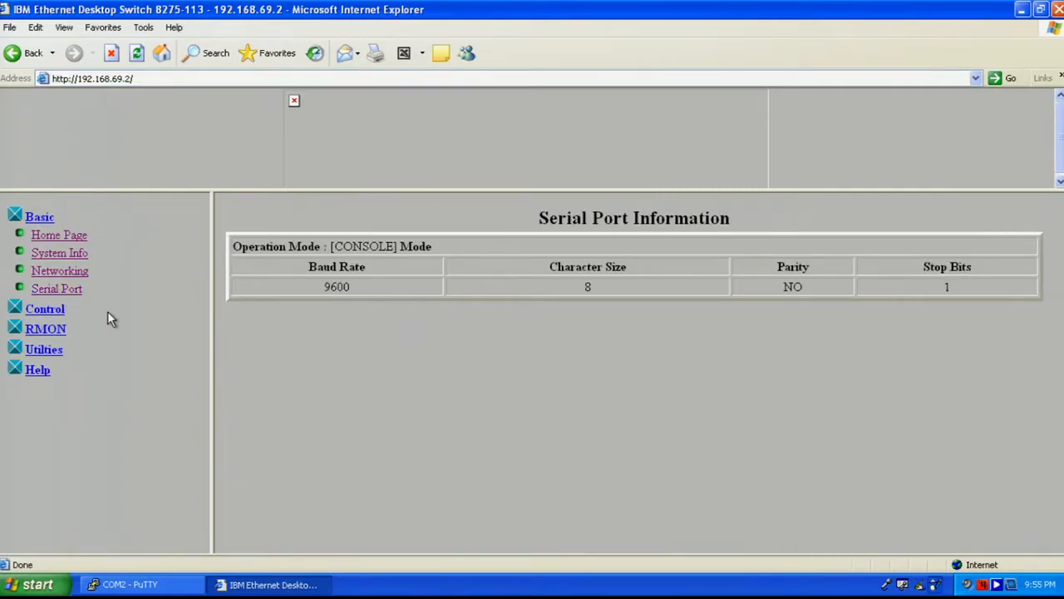
click(46, 312)
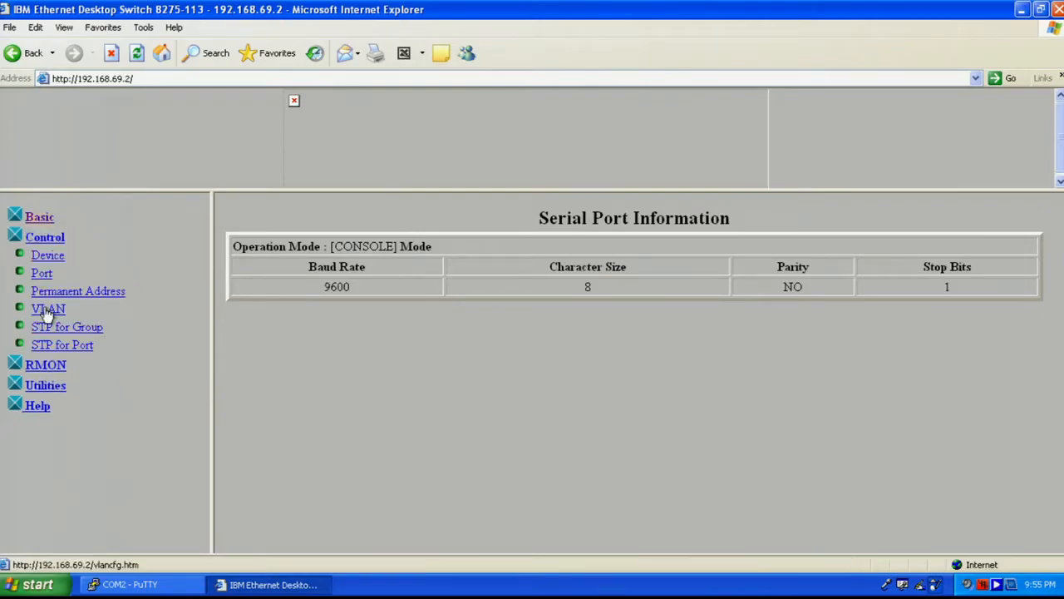
click(47, 257)
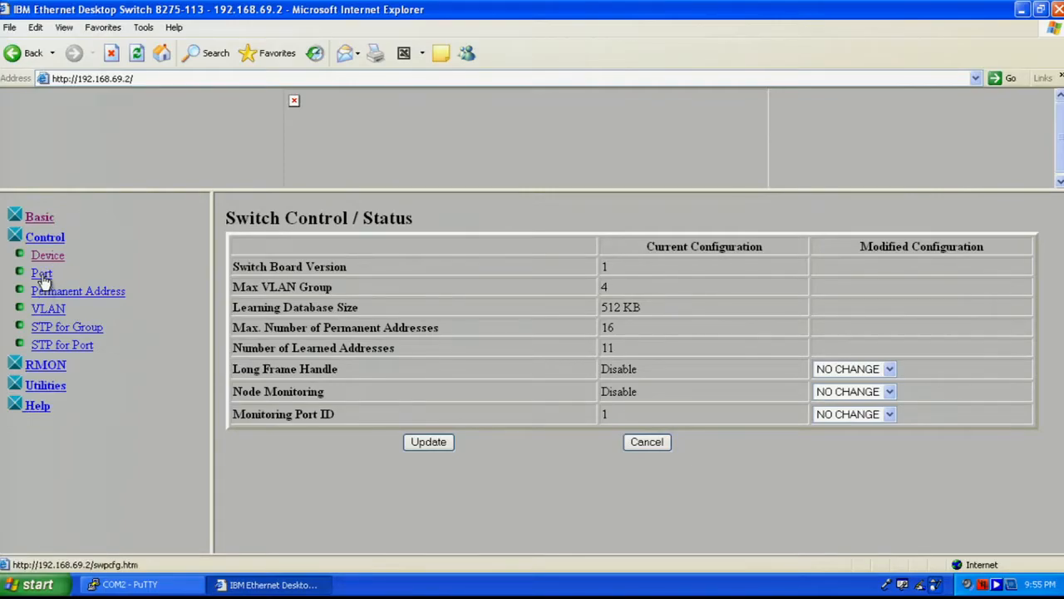
- Show port 1's control and status: Link Up, 10 Mbps, full duplex
click(41, 274)
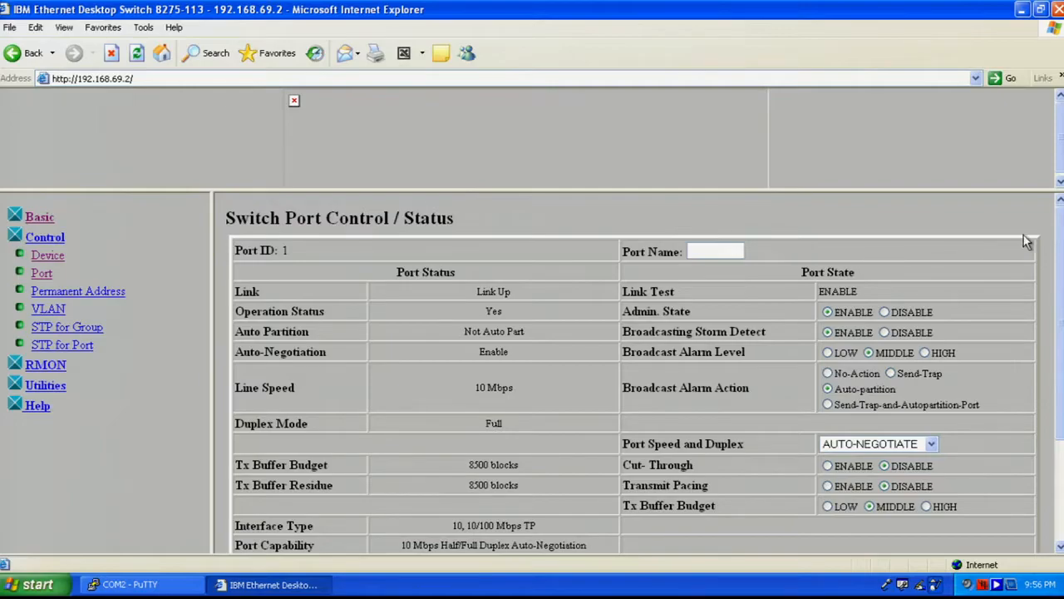
- Scroll down to Query the Specified Port Info and look through the Select Port ID list
drag(1060, 242, 1055, 295)
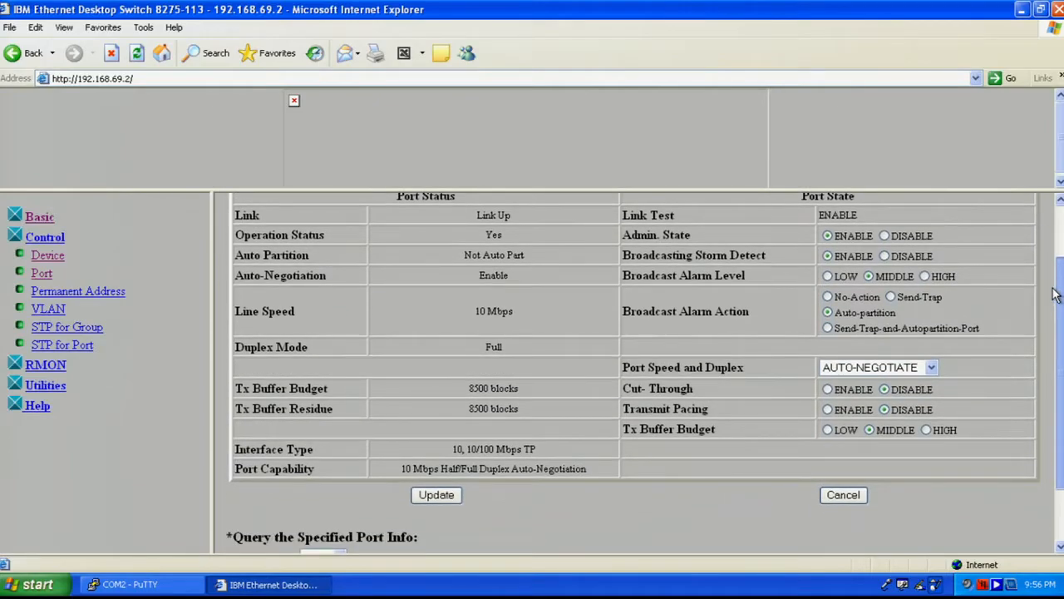
drag(1055, 295, 1055, 297)
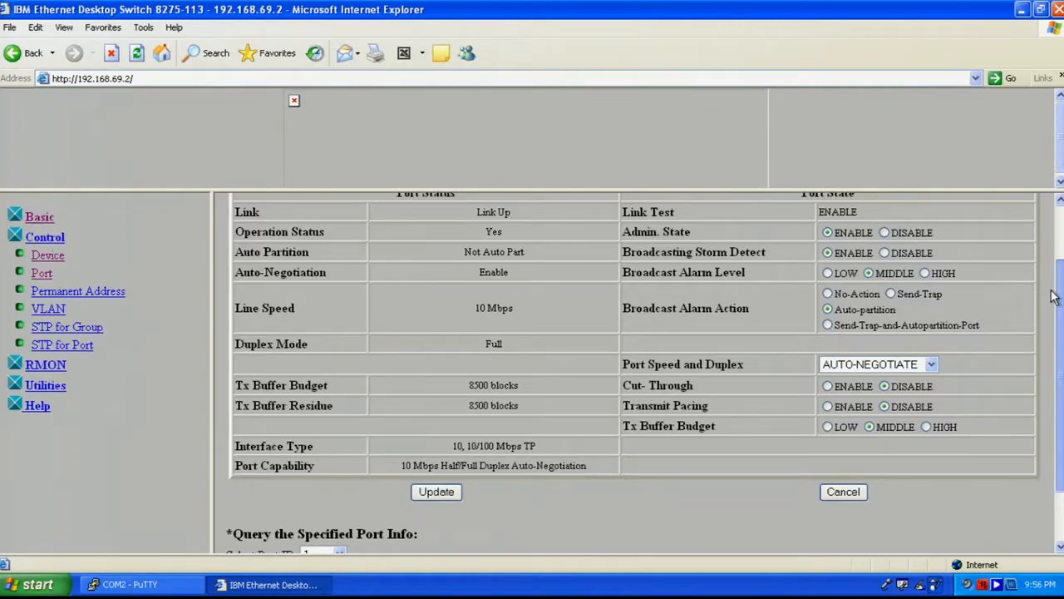
drag(1053, 297, 1037, 328)
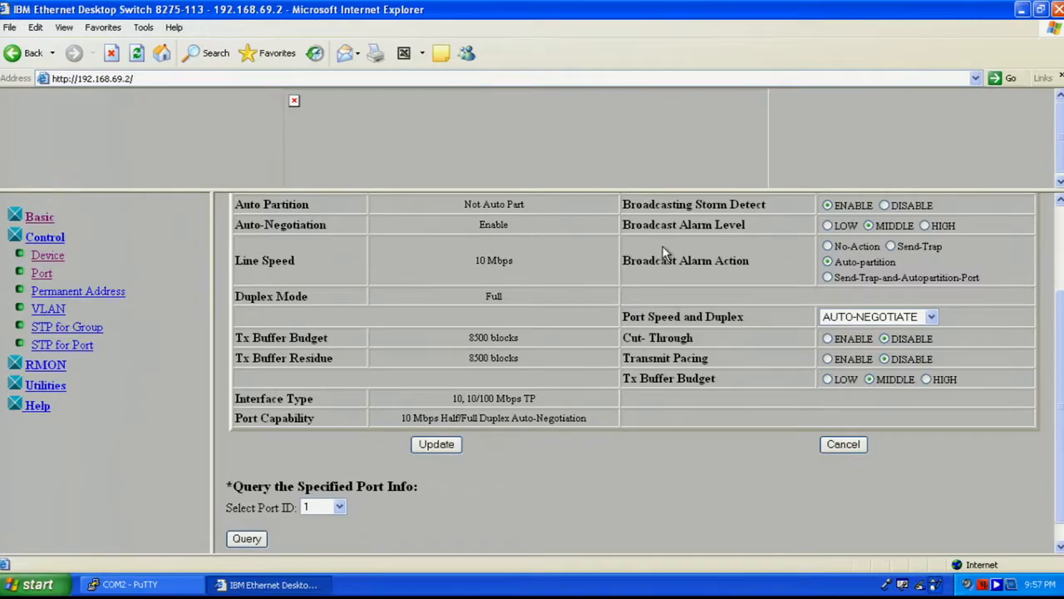
drag(1061, 358, 1061, 380)
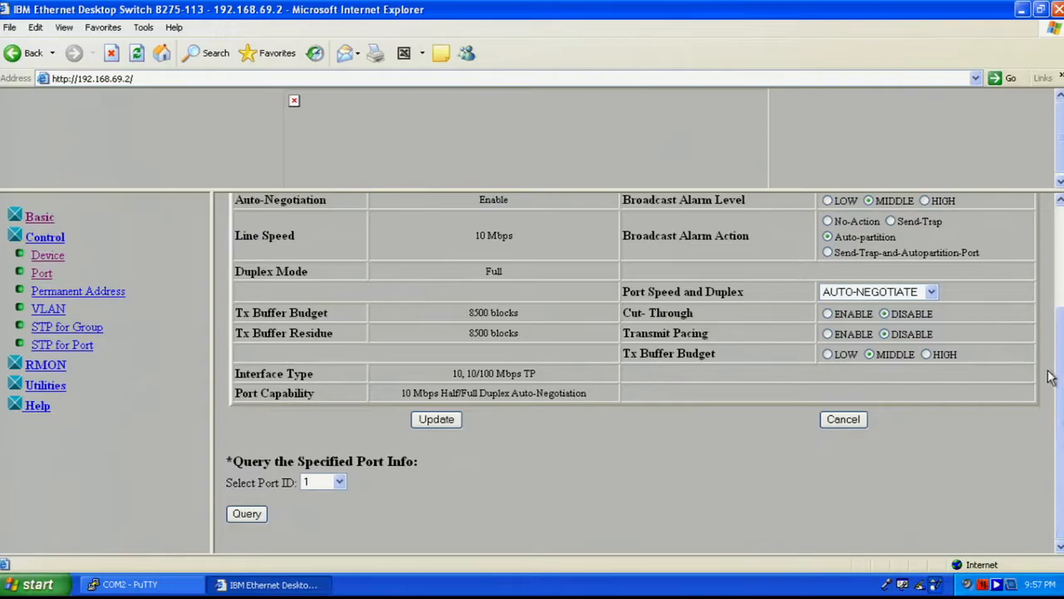
click(340, 483)
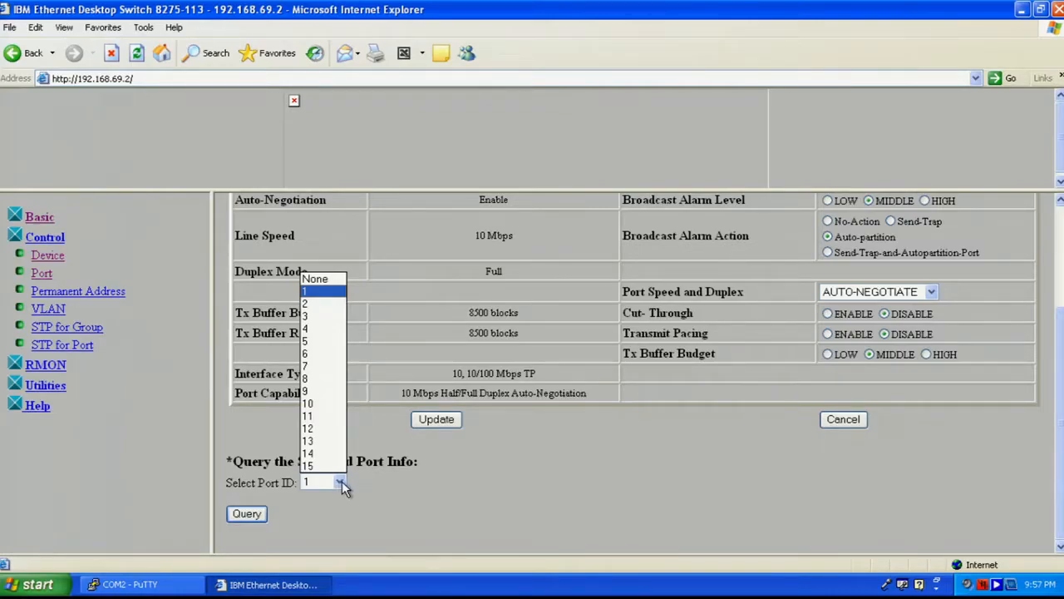
click(445, 497)
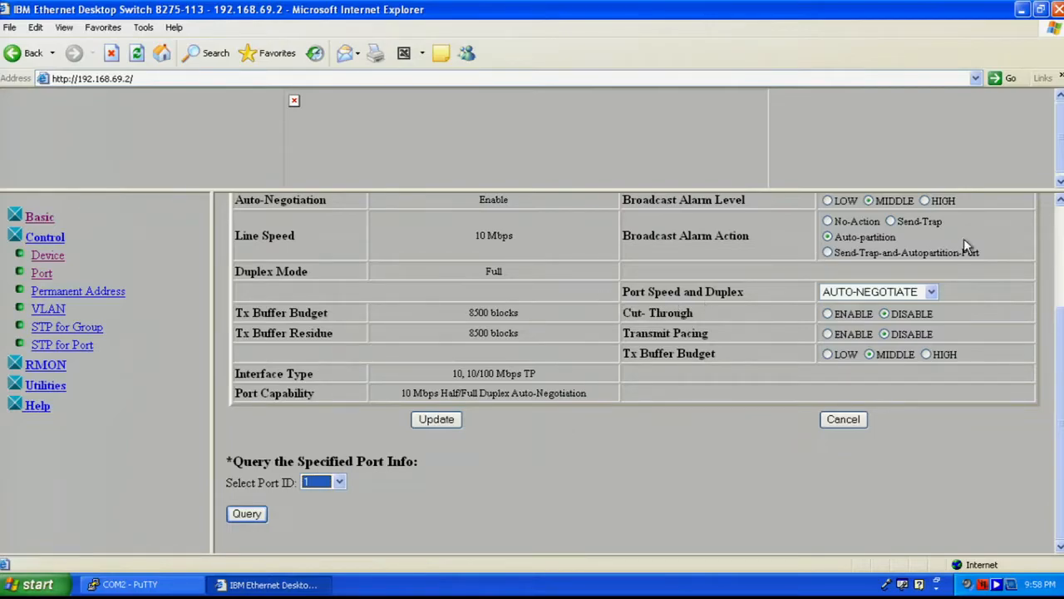
- Select port 2 as the port ID to query
drag(1062, 411, 1062, 306)
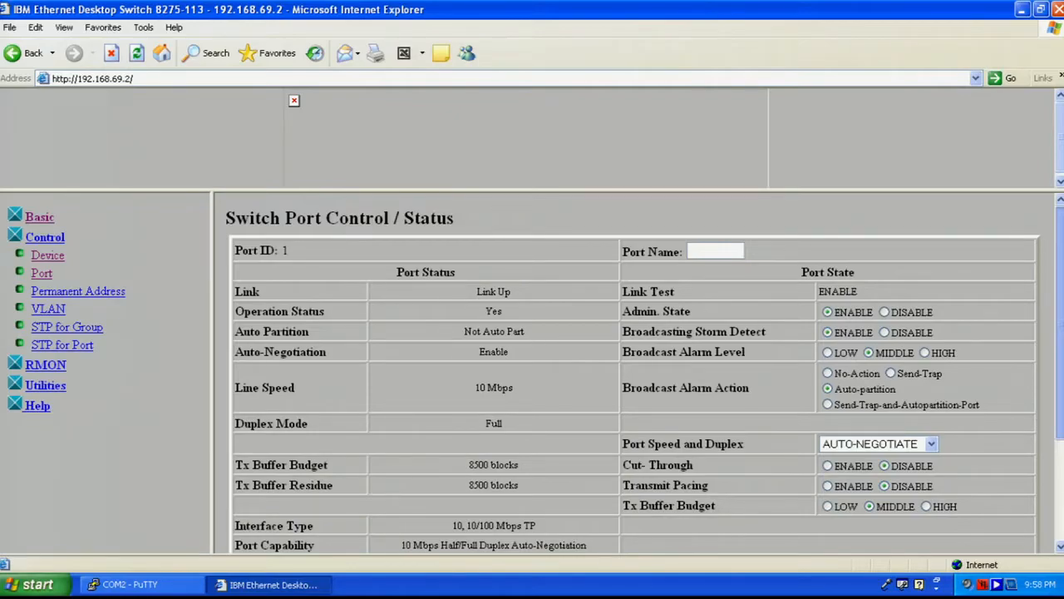
scroll(632, 375, down, 5)
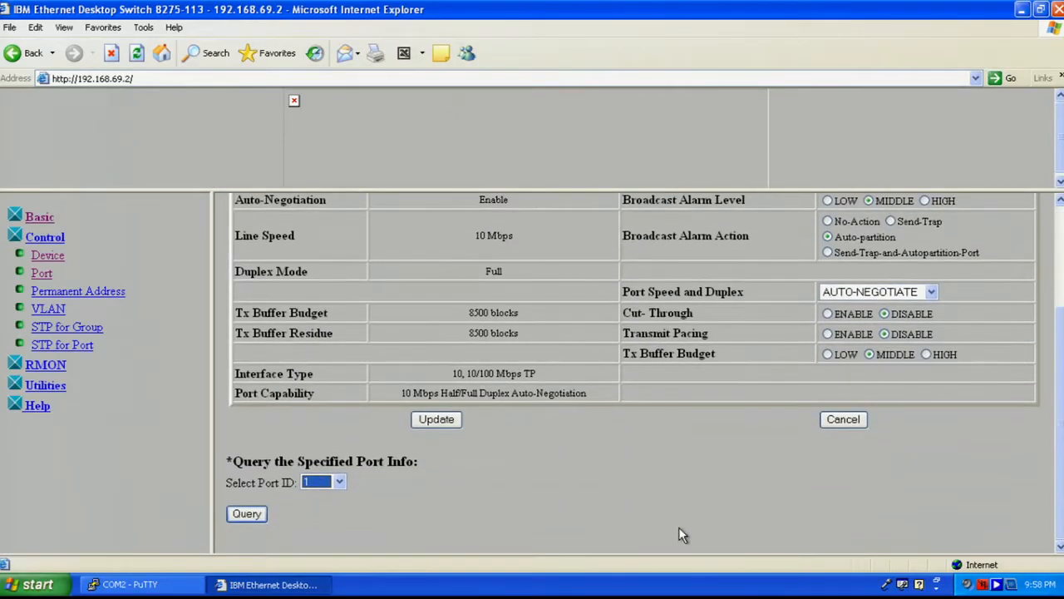
click(340, 482)
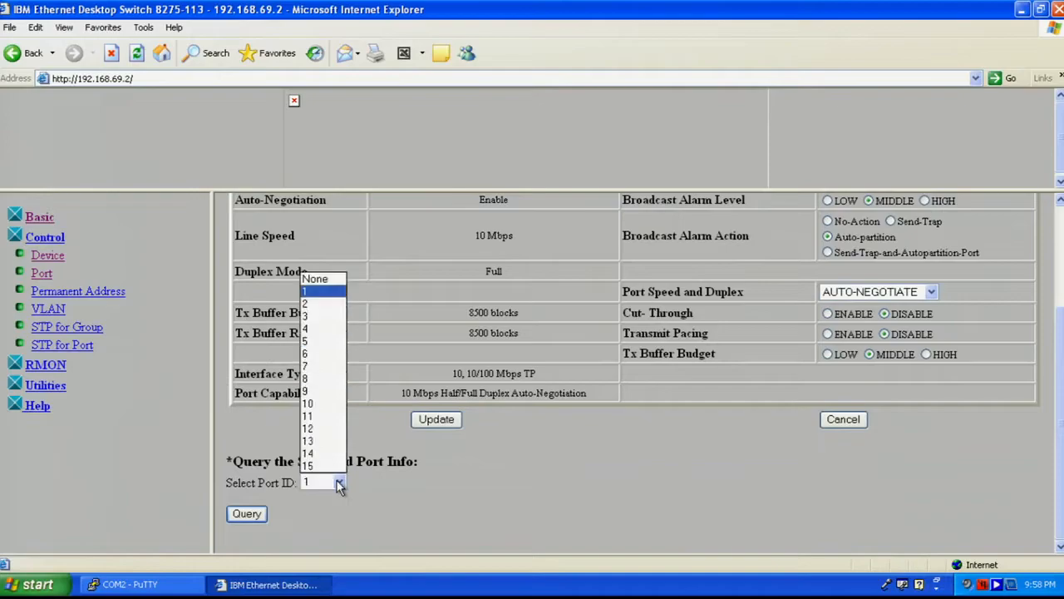
click(307, 303)
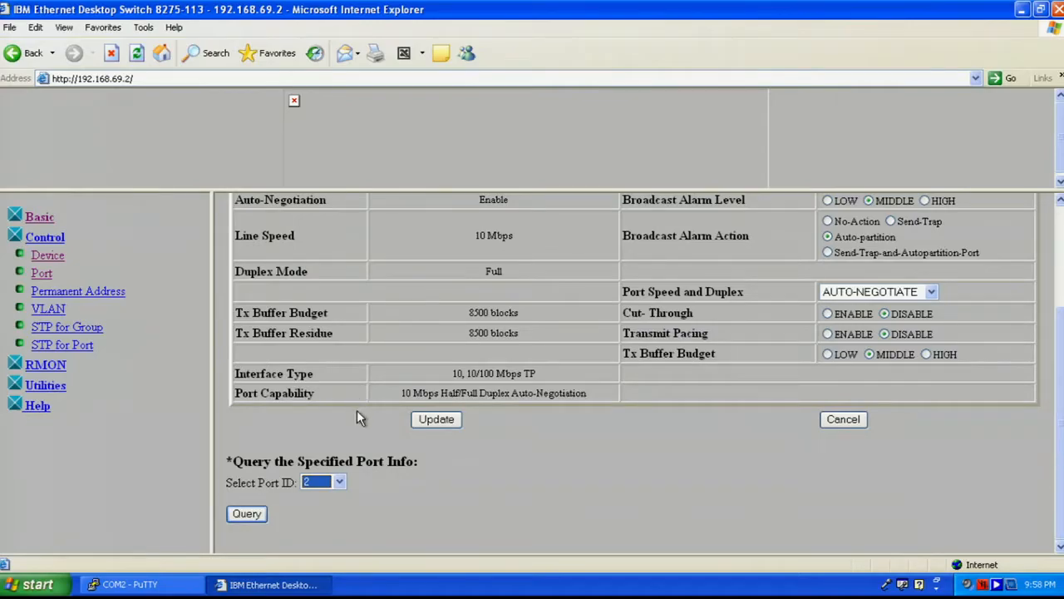
click(240, 514)
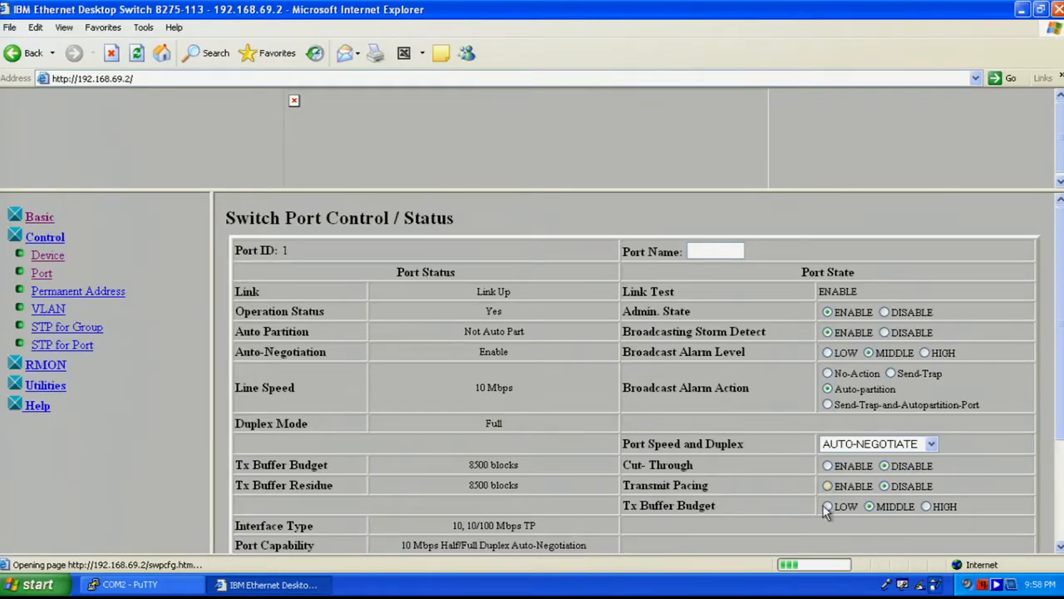
drag(1062, 260, 1062, 361)
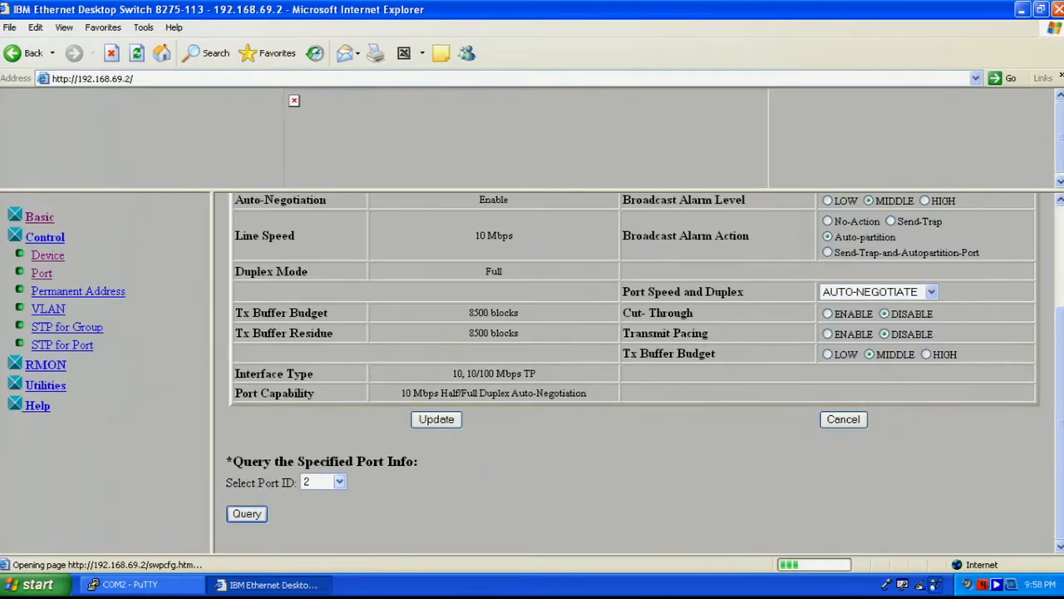
click(250, 514)
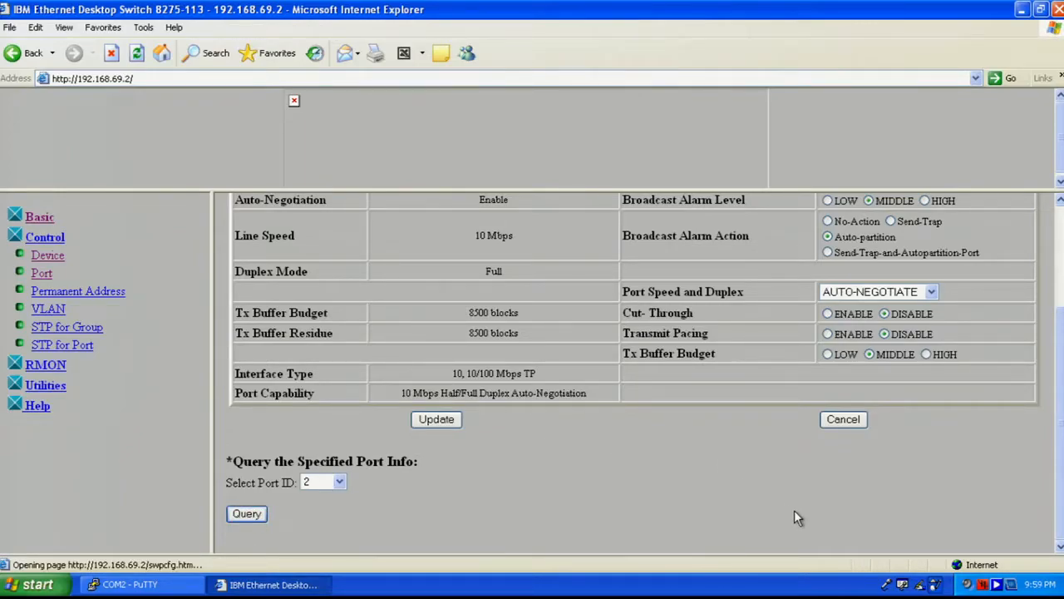
click(833, 421)
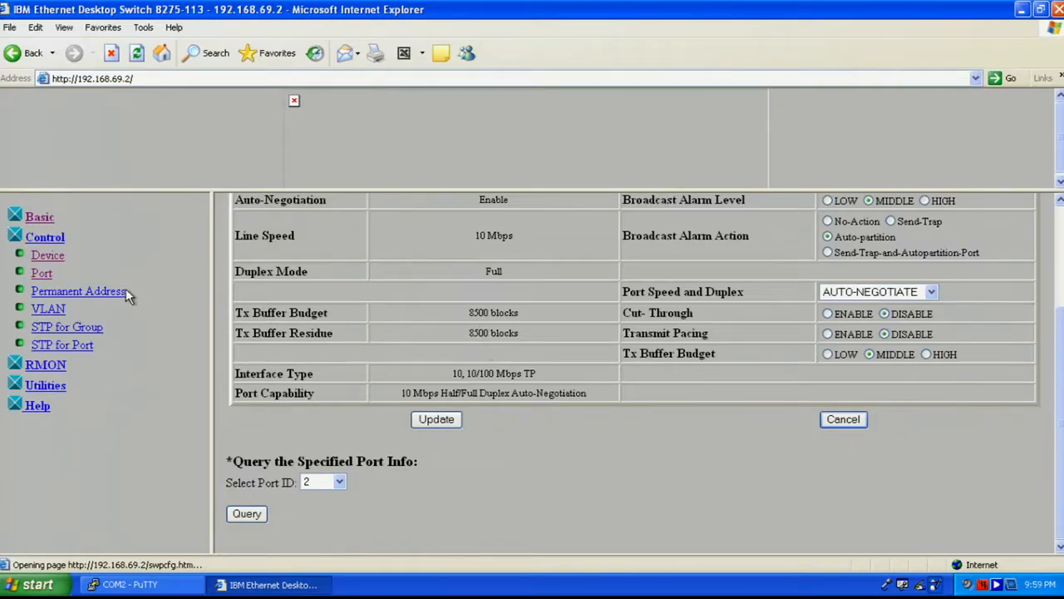
- On the Permanent Addresses page, keep Monitored and Port ID at DEFAULT and apply the form
click(93, 293)
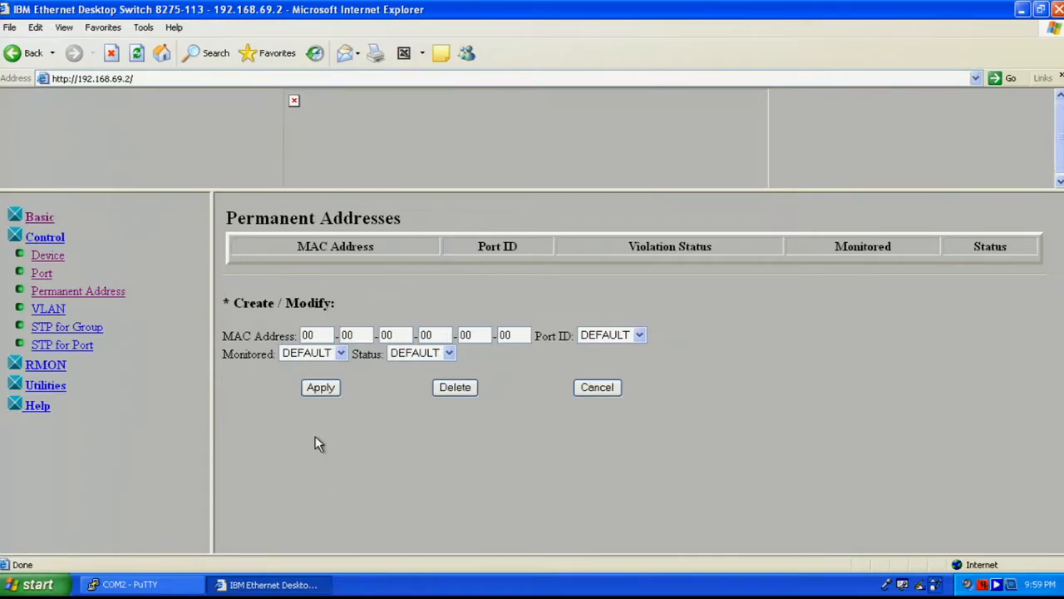
click(340, 354)
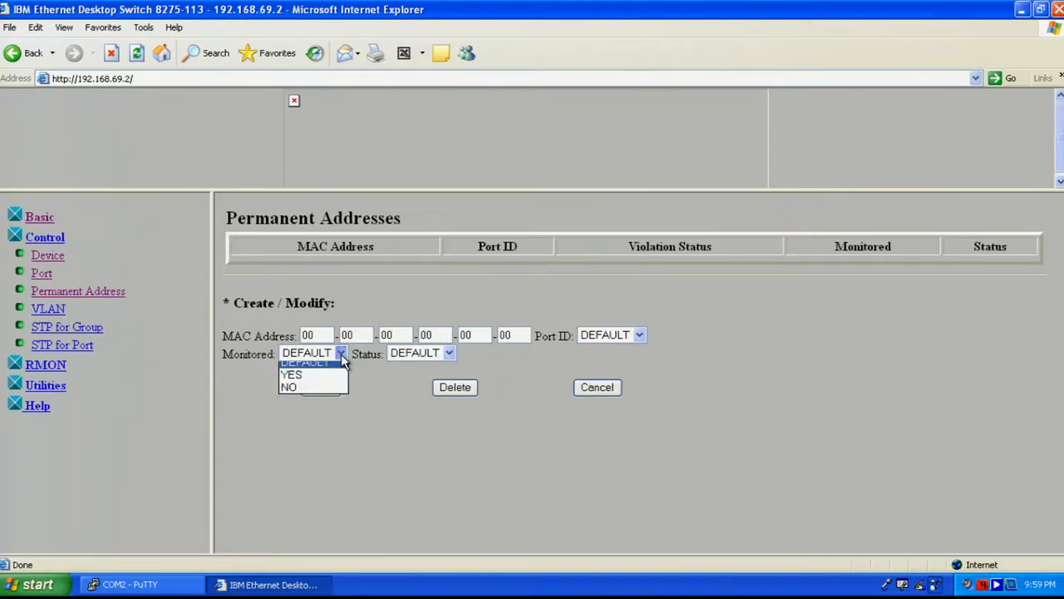
click(341, 354)
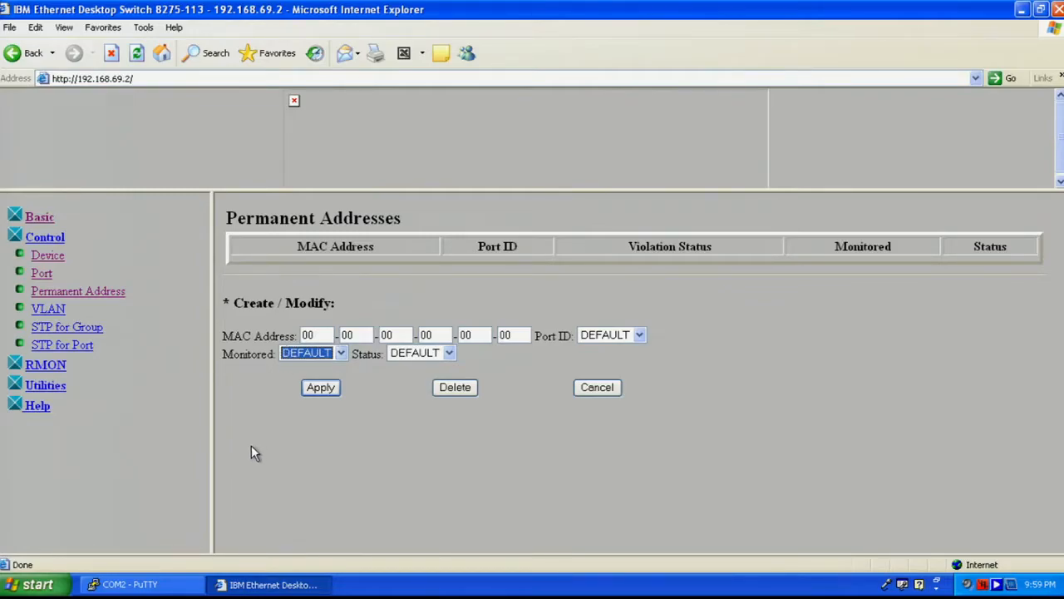
click(639, 336)
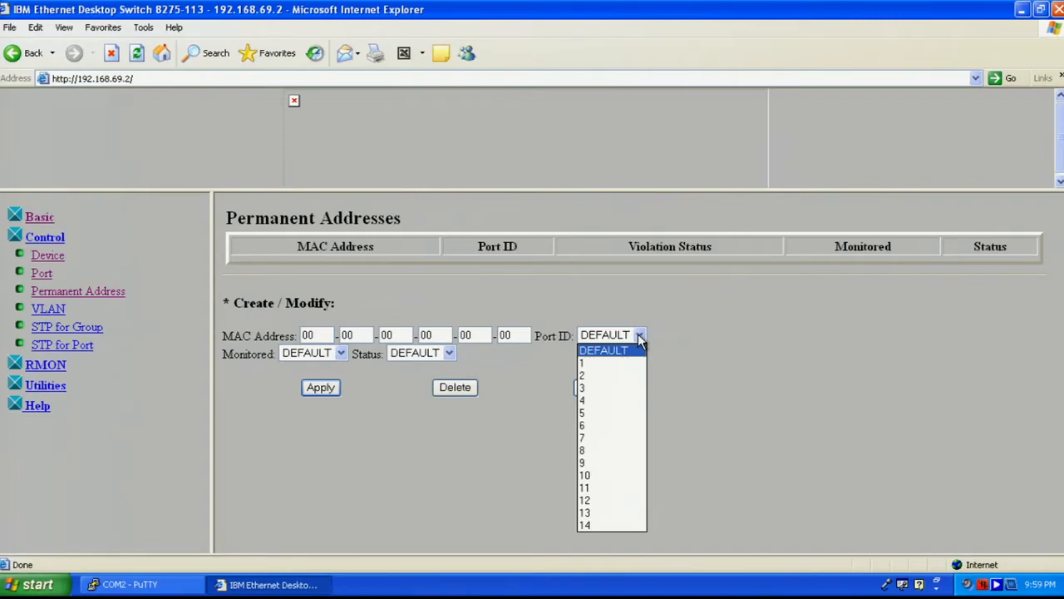
click(744, 333)
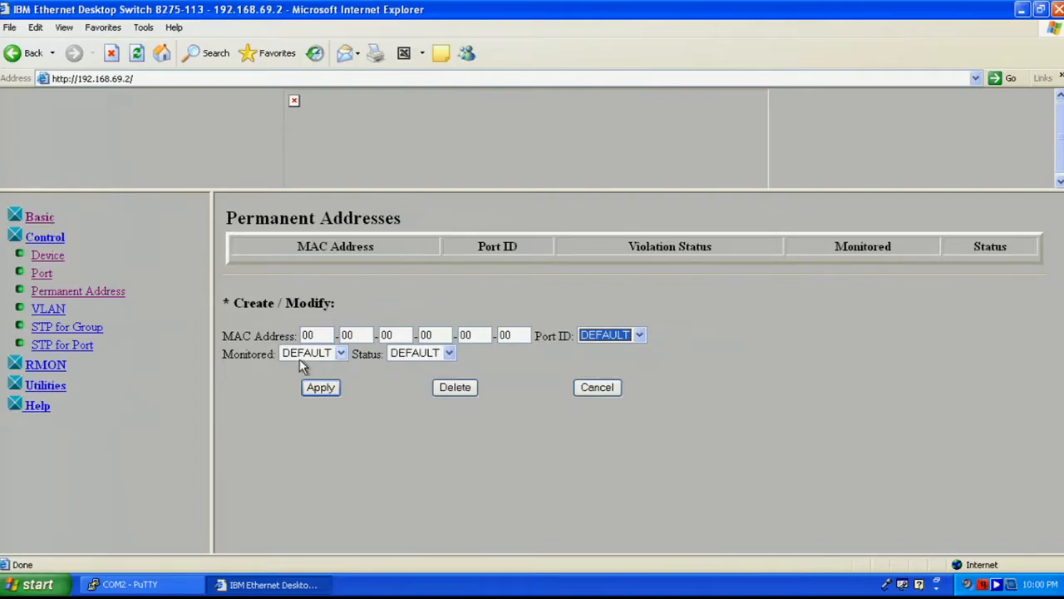
click(306, 394)
- Open the VLAN Control page and scroll its table showing ports 1–14 in VLAN 1
click(49, 309)
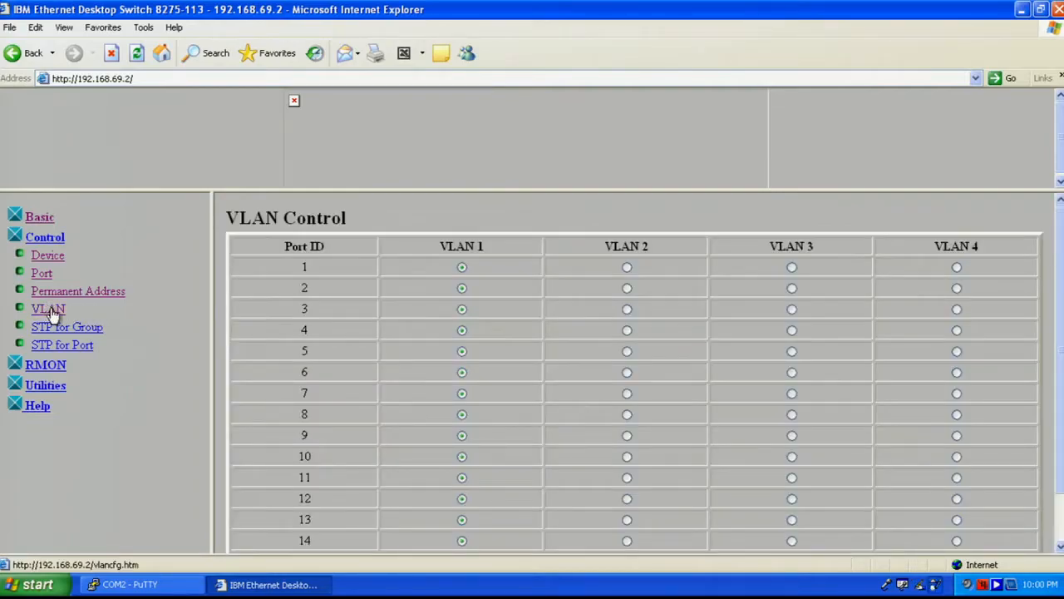
drag(1060, 219, 1061, 245)
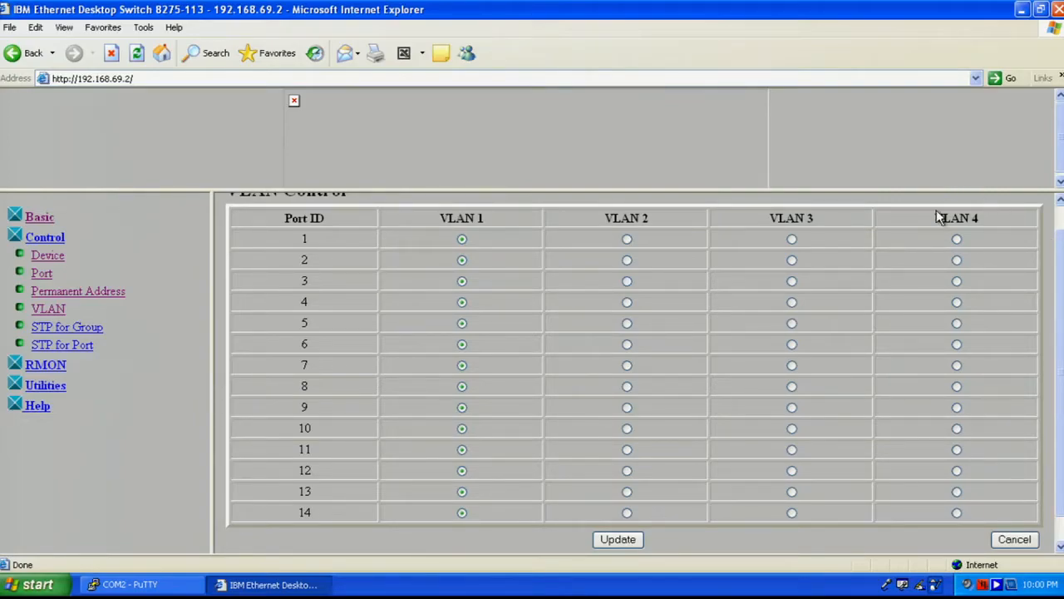
scroll(957, 217, up, 1)
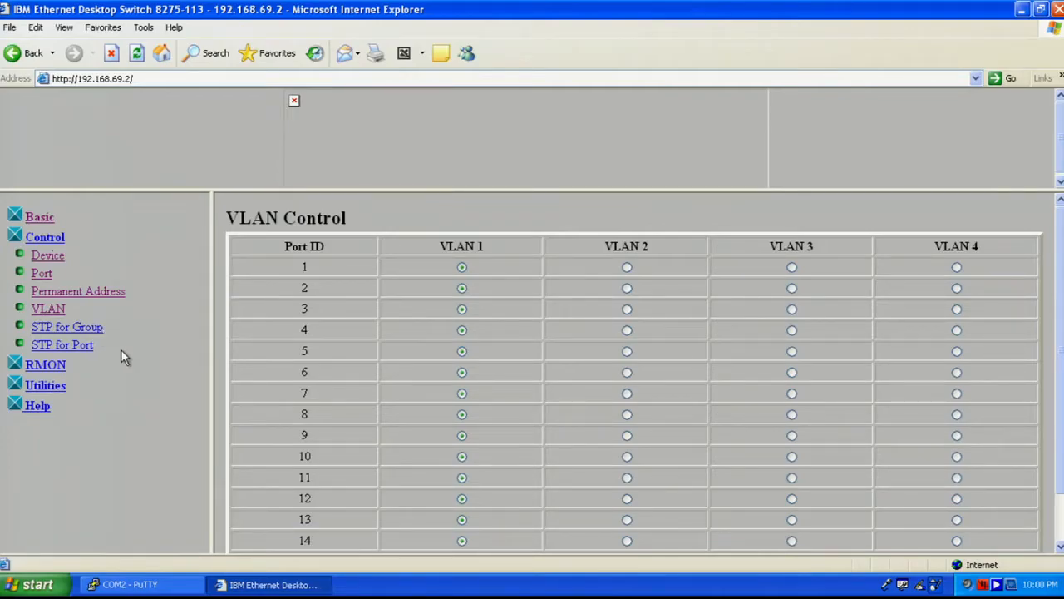
- Open STP for Group and scroll to VLAN 1's settings: STP enabled, priority 32768, Root Bridge
click(87, 328)
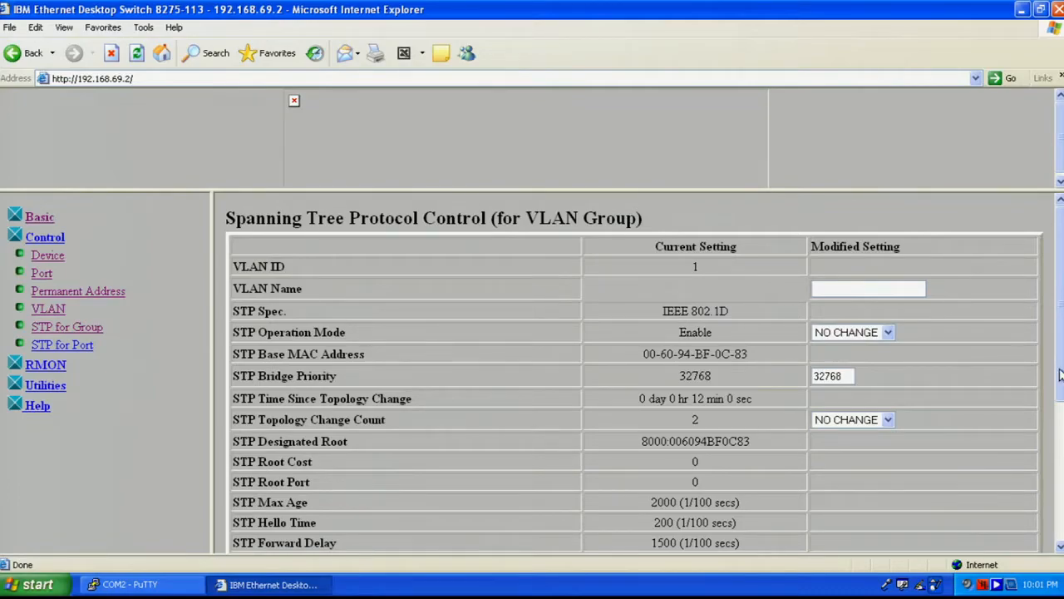
mouse_move(1060, 383)
mouse_down()
mouse_move(1061, 534)
mouse_move(1060, 389)
mouse_up()
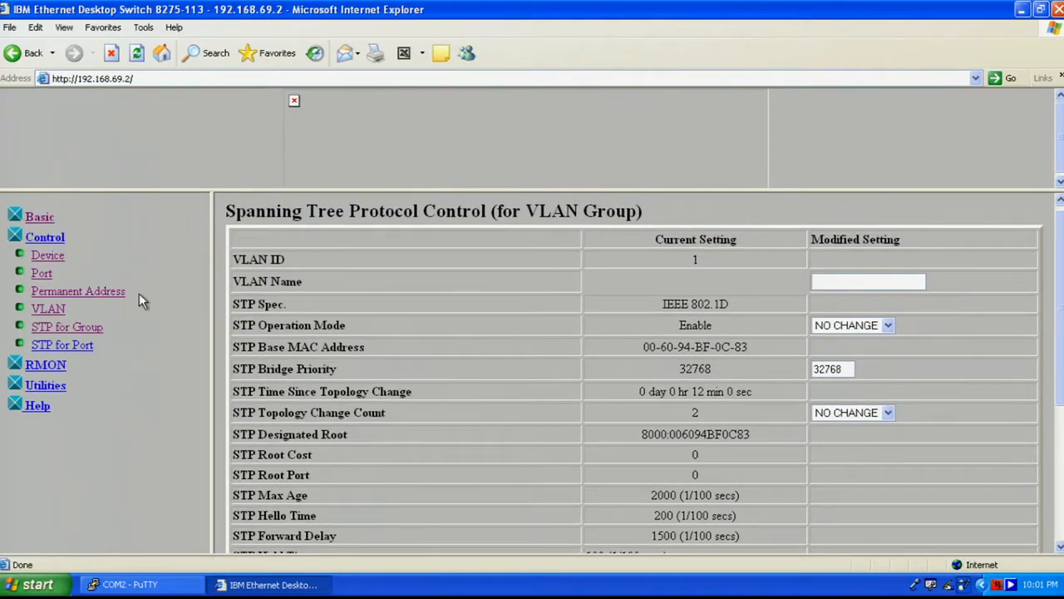
- Show port 1's STP settings (Forwarding, priority 129, path cost 100) and expand RMON Configuration in the menu
click(73, 346)
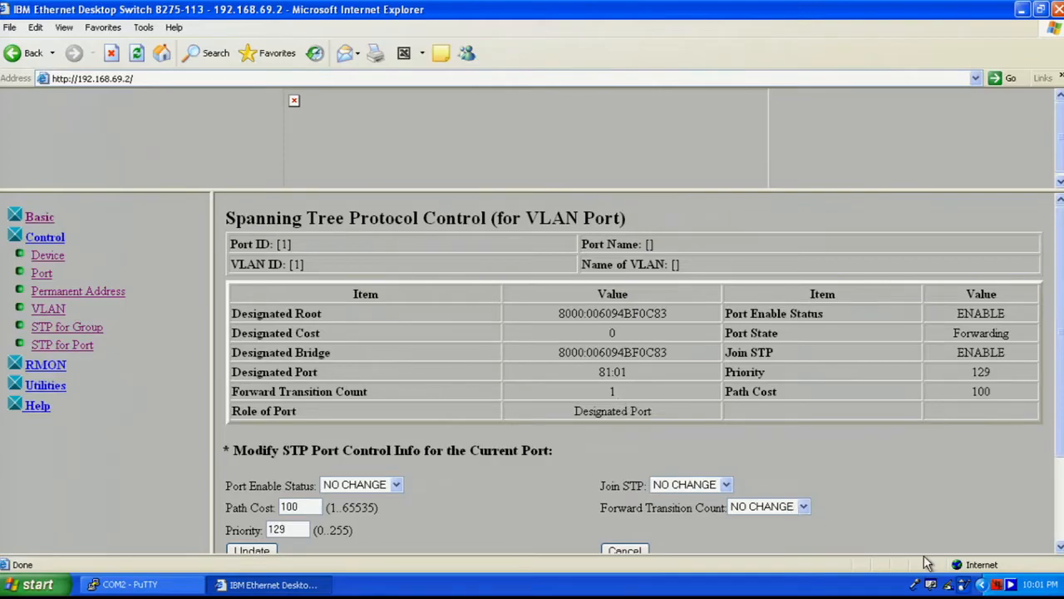
drag(1056, 450, 1061, 320)
click(33, 367)
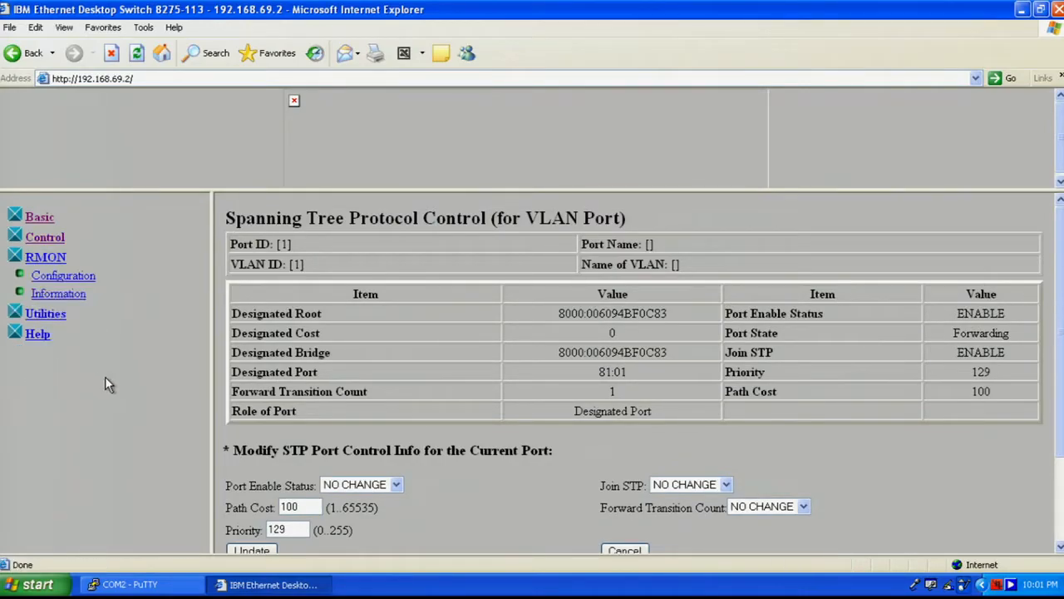
click(53, 279)
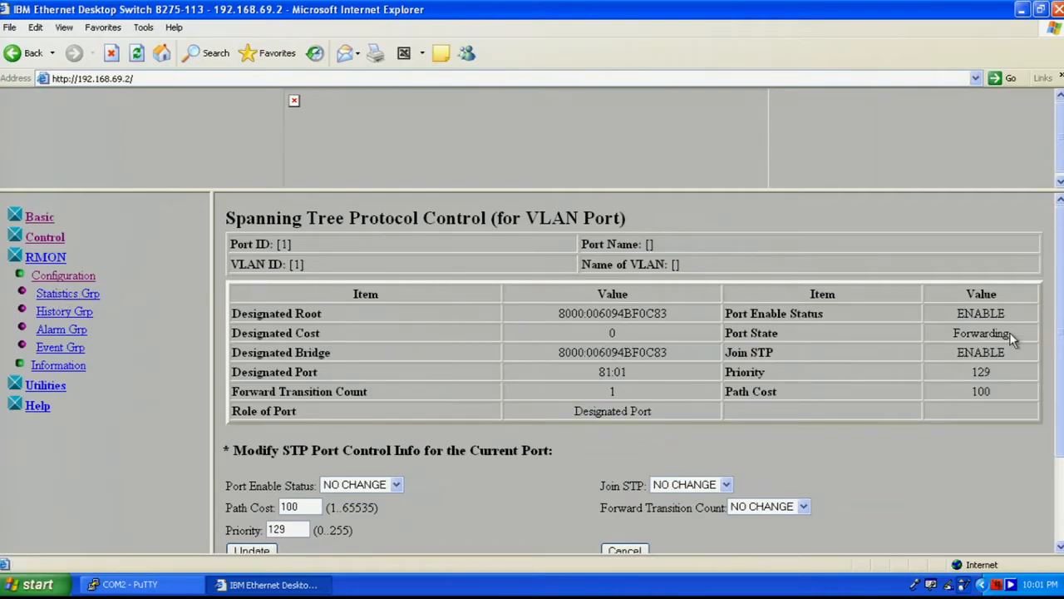
scroll(1052, 439, down, 3)
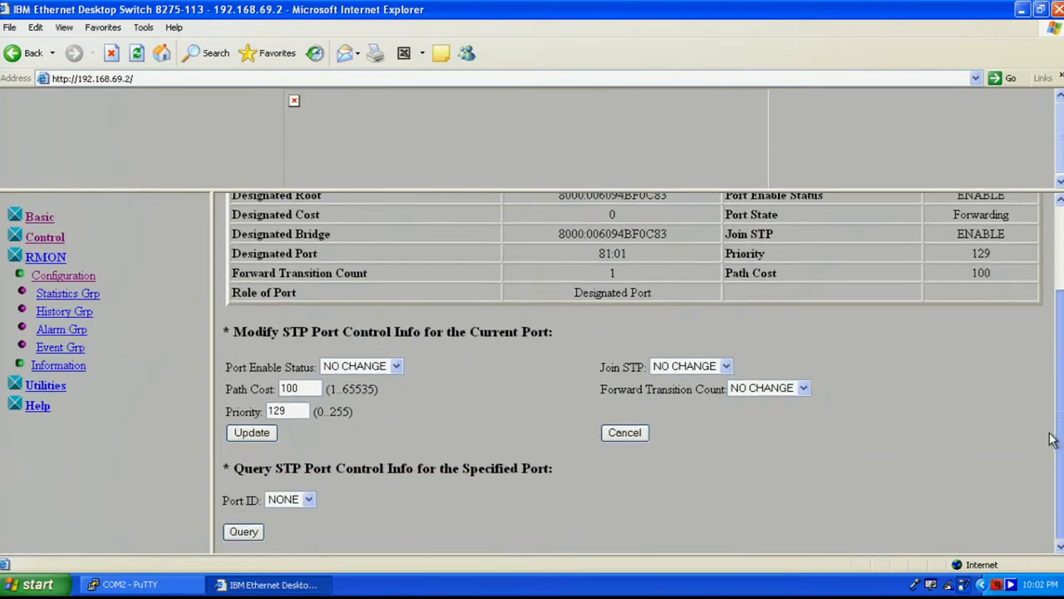
scroll(1052, 439, up, 3)
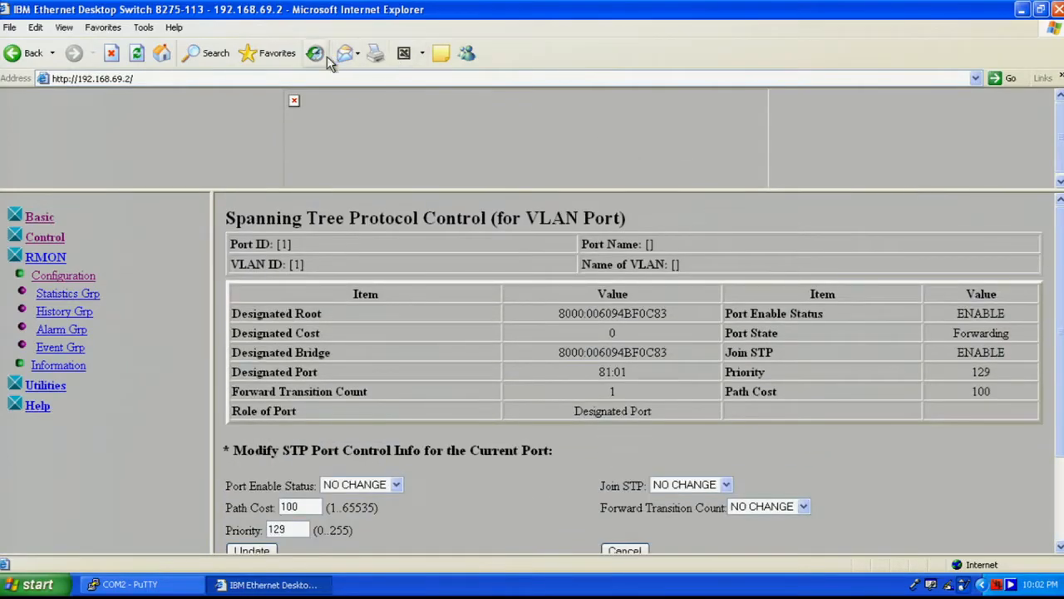
- Step through RMON Statistics, History, Alarm and Event Group configuration pages, then expand Information
click(55, 295)
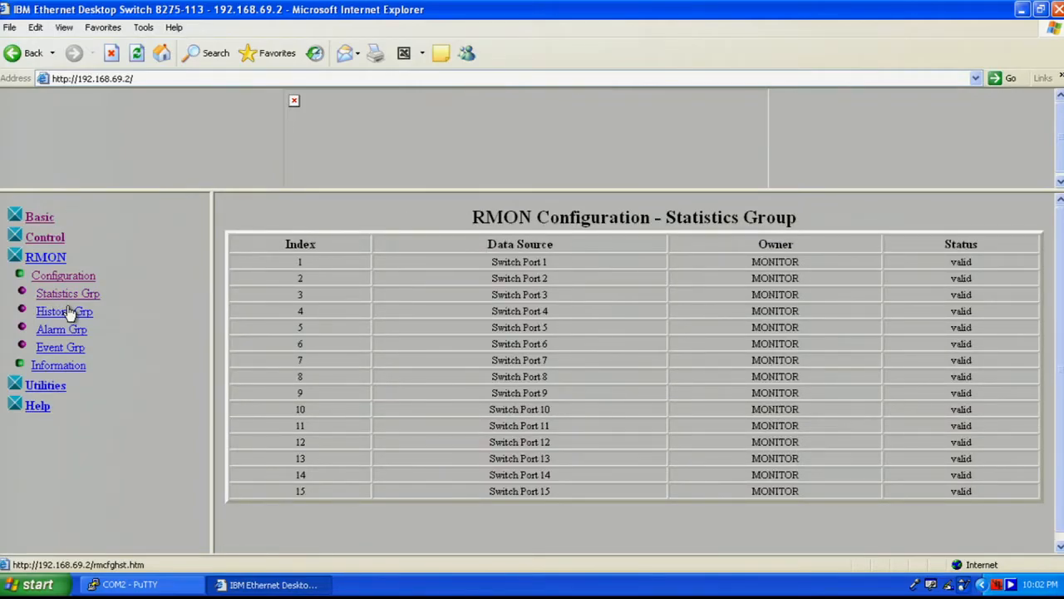
click(48, 310)
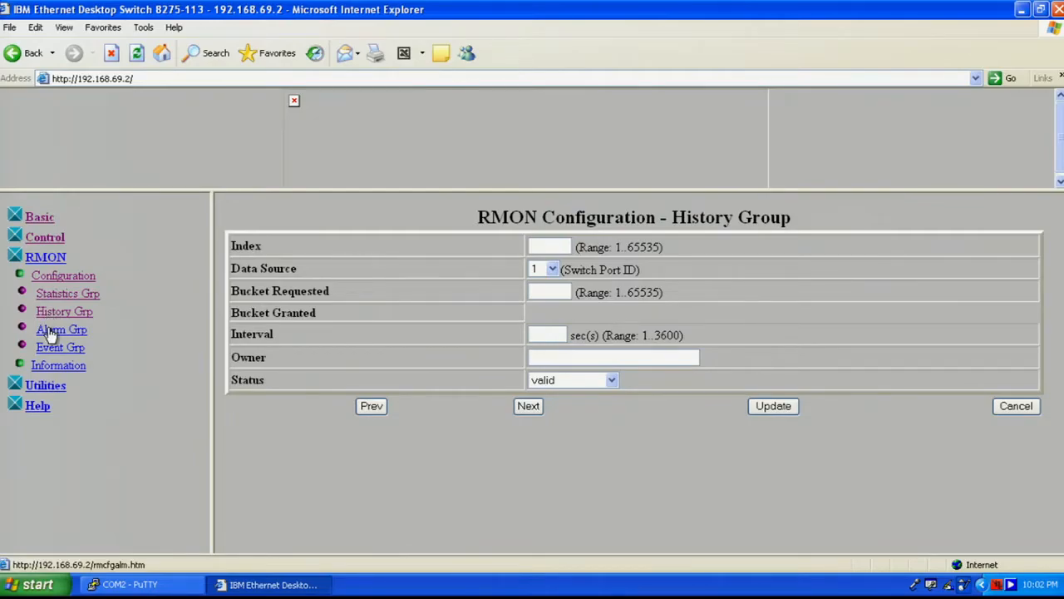
click(50, 332)
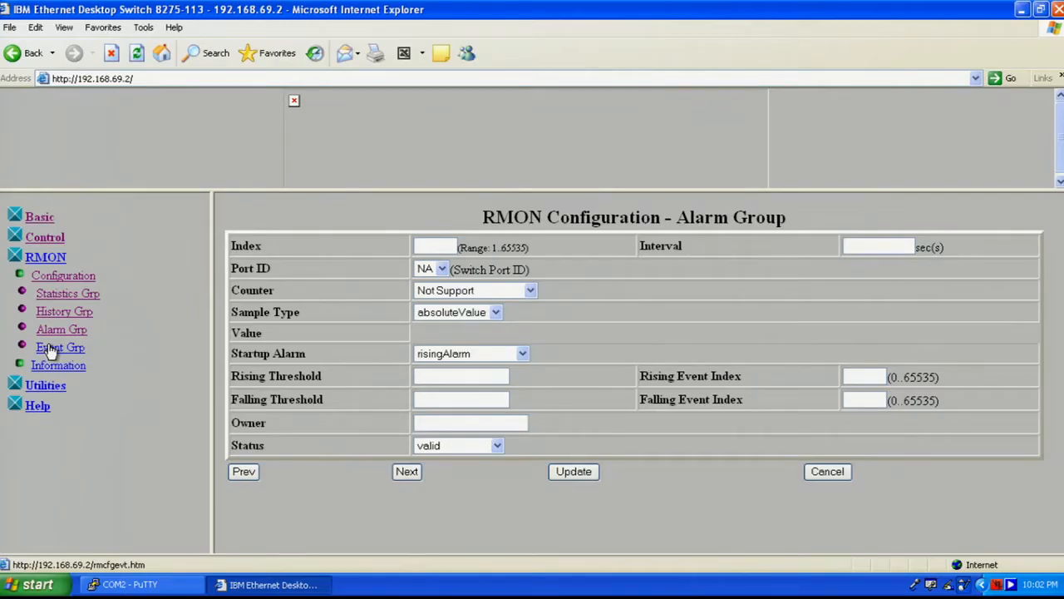
click(50, 348)
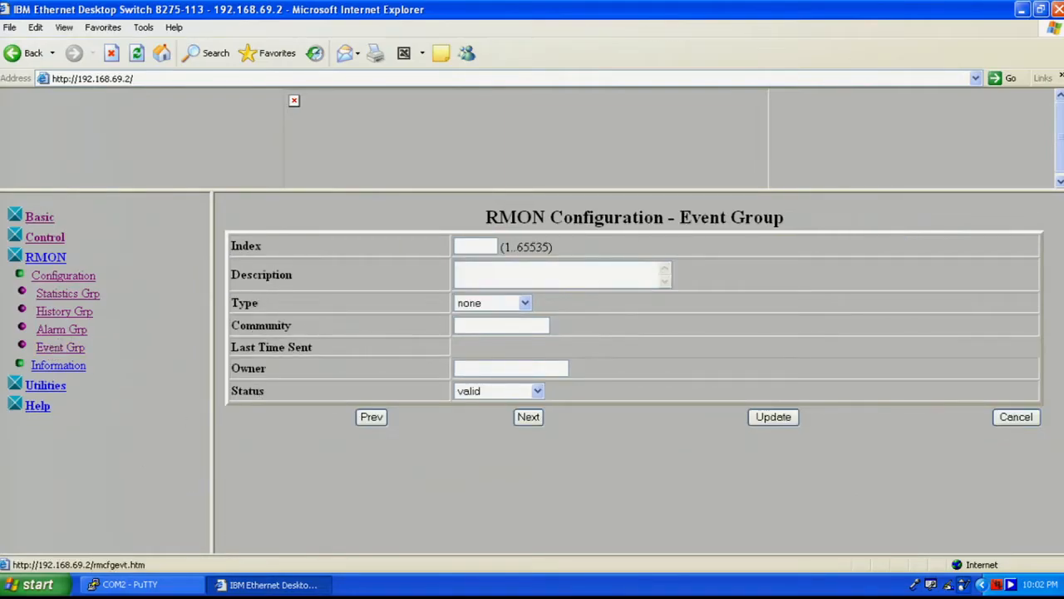
click(54, 369)
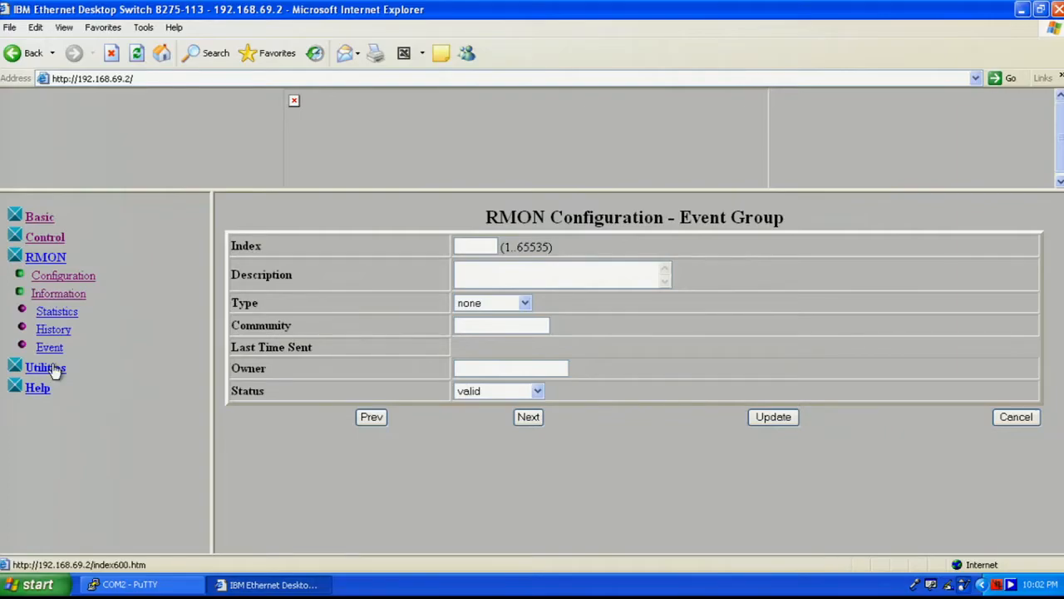
- Review the RMON Statistics, History and Event Group pages, ending on the empty event log
click(55, 313)
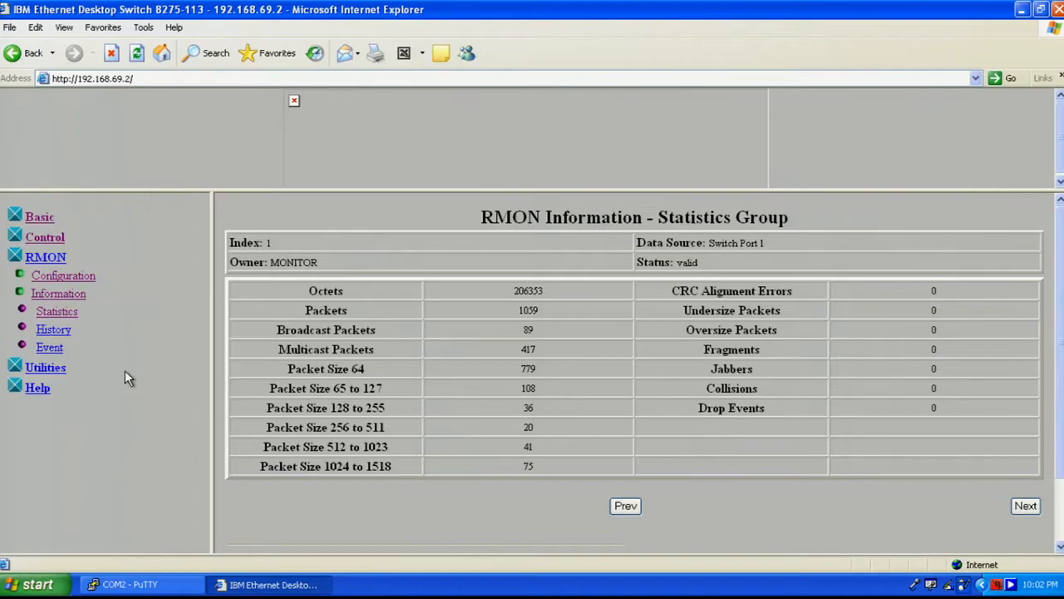
click(56, 332)
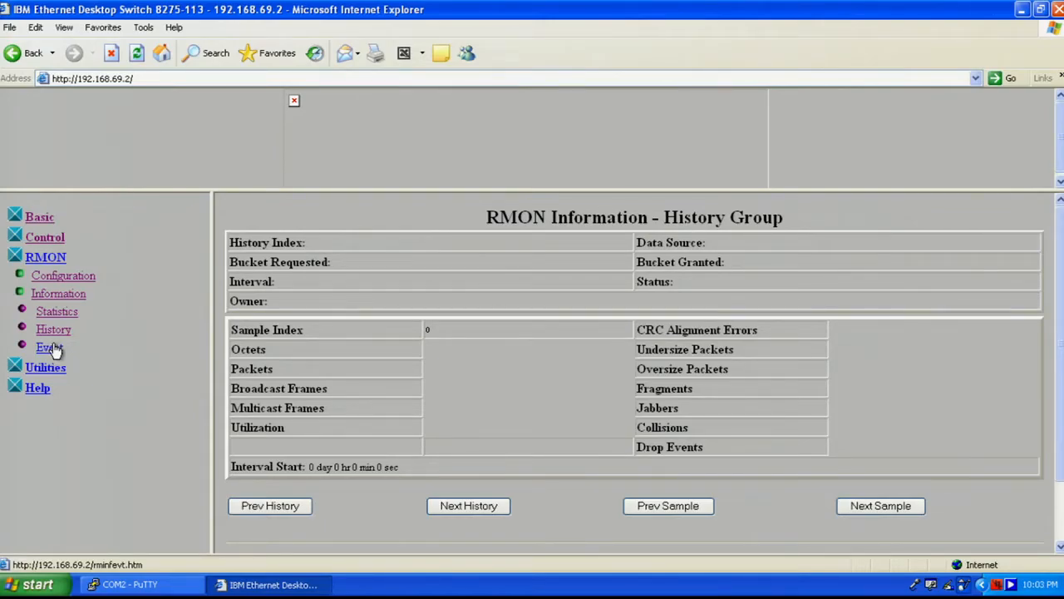
click(50, 348)
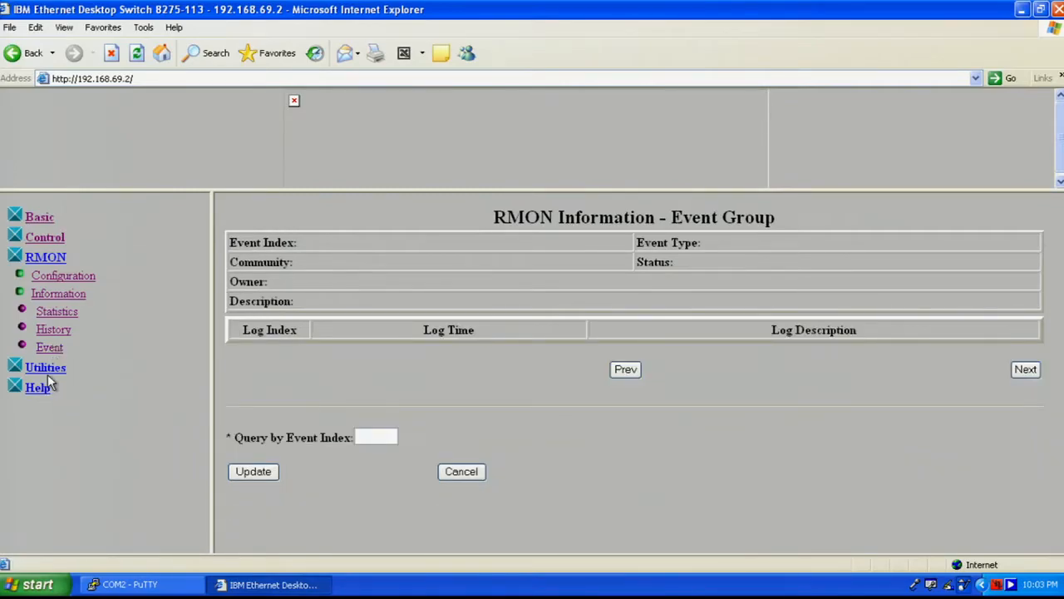
click(50, 367)
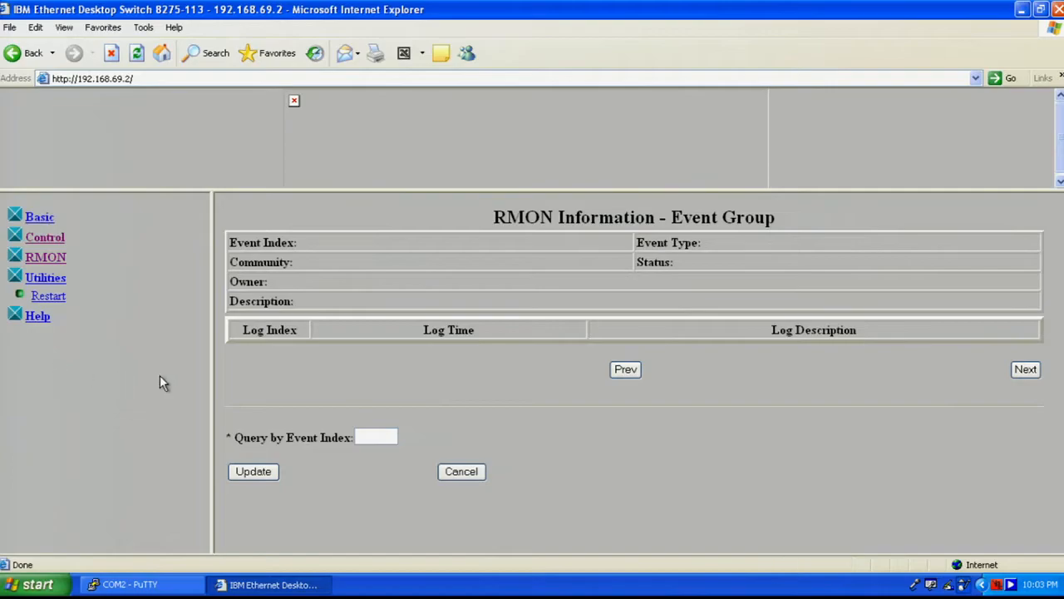
- Open the System Restart page under Utilities, showing Warm restart mode, without restarting
click(48, 282)
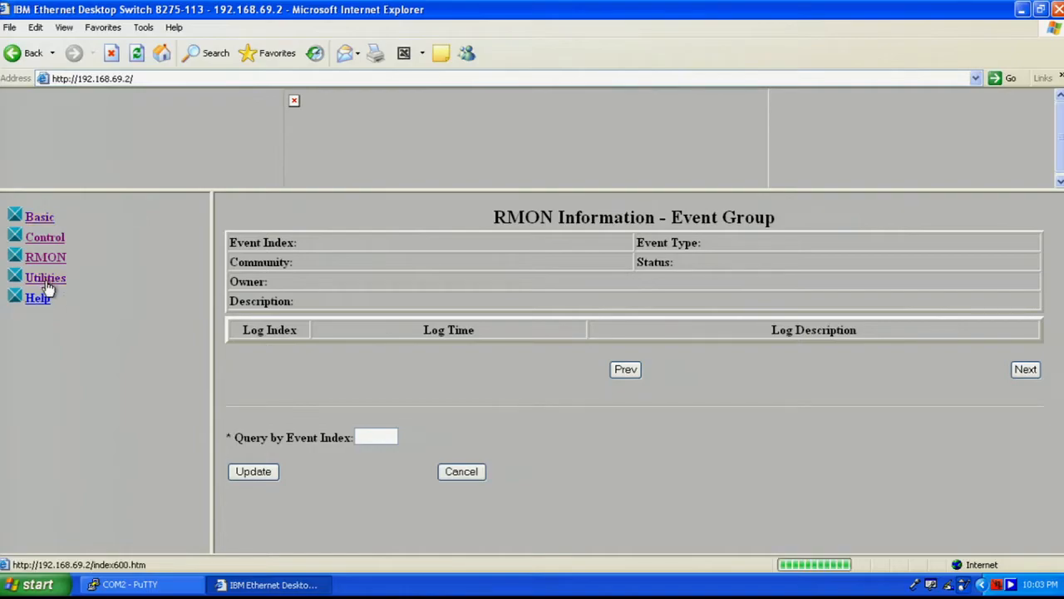
click(47, 283)
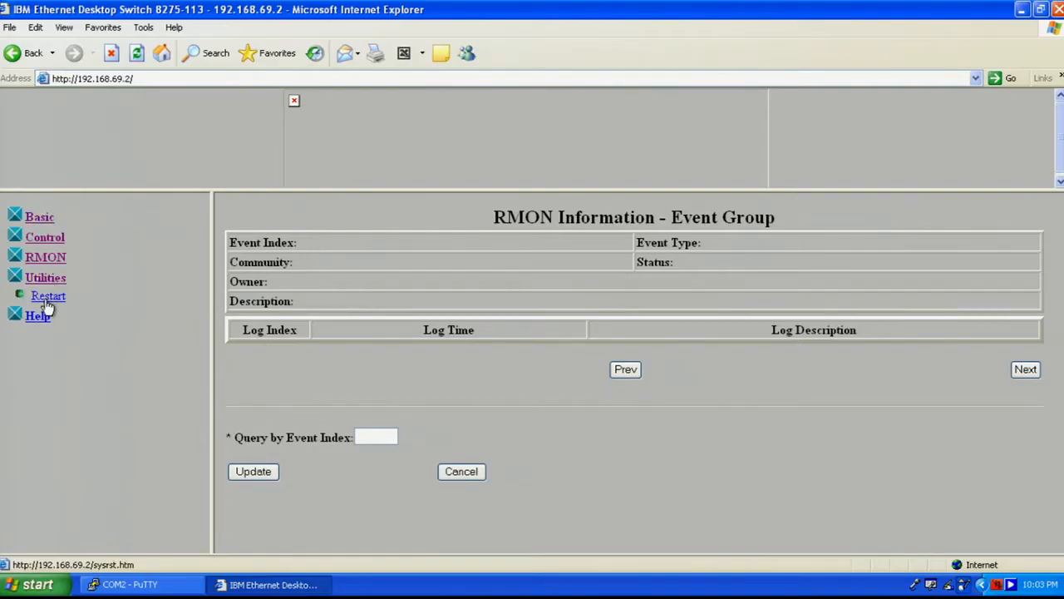
click(47, 297)
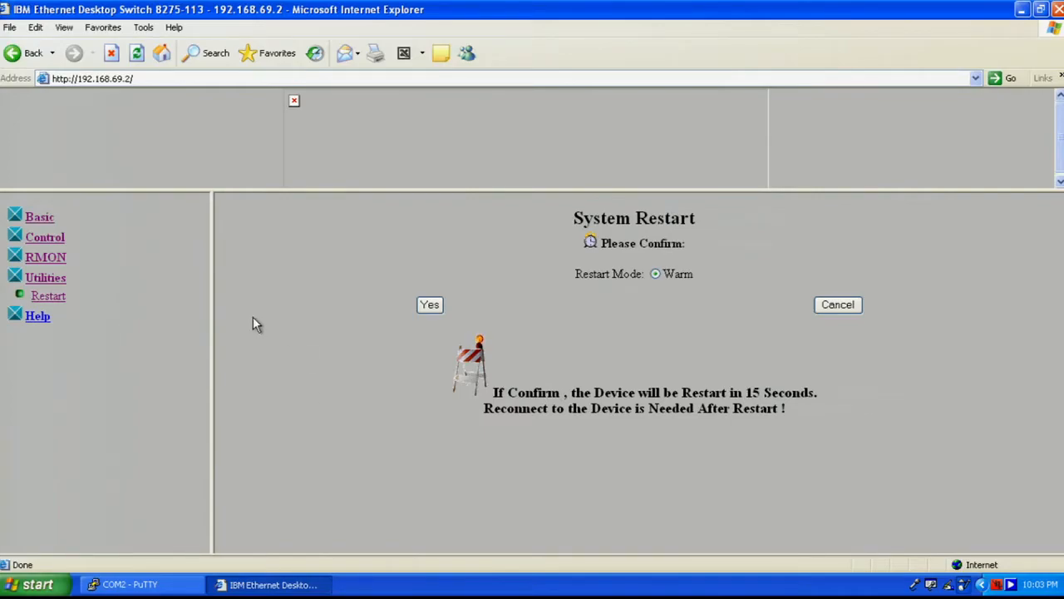
click(35, 325)
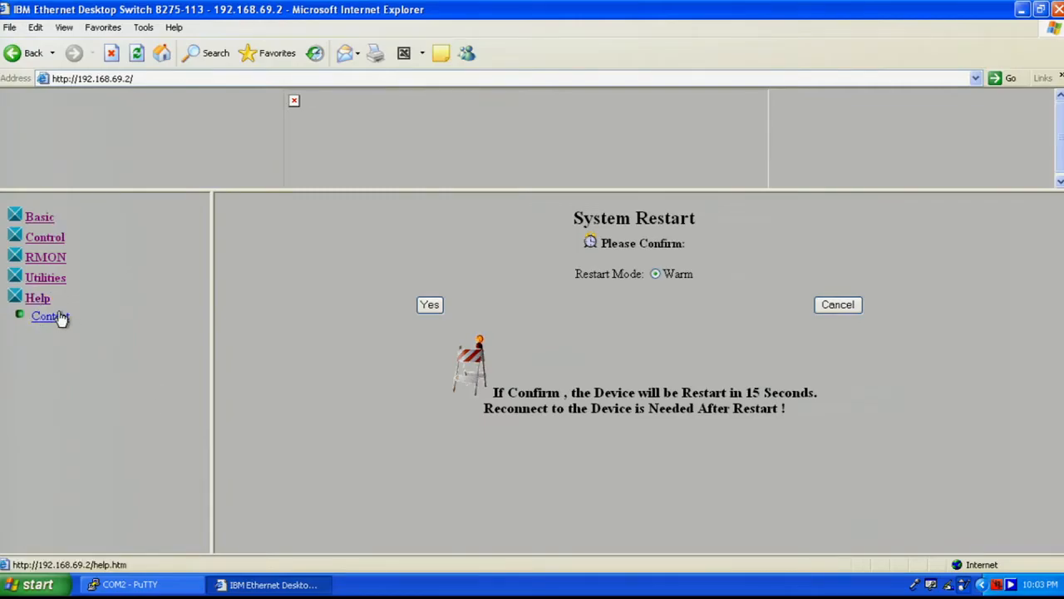
- Read the switch Help page on host-table entries, then close Internet Explorer
click(60, 317)
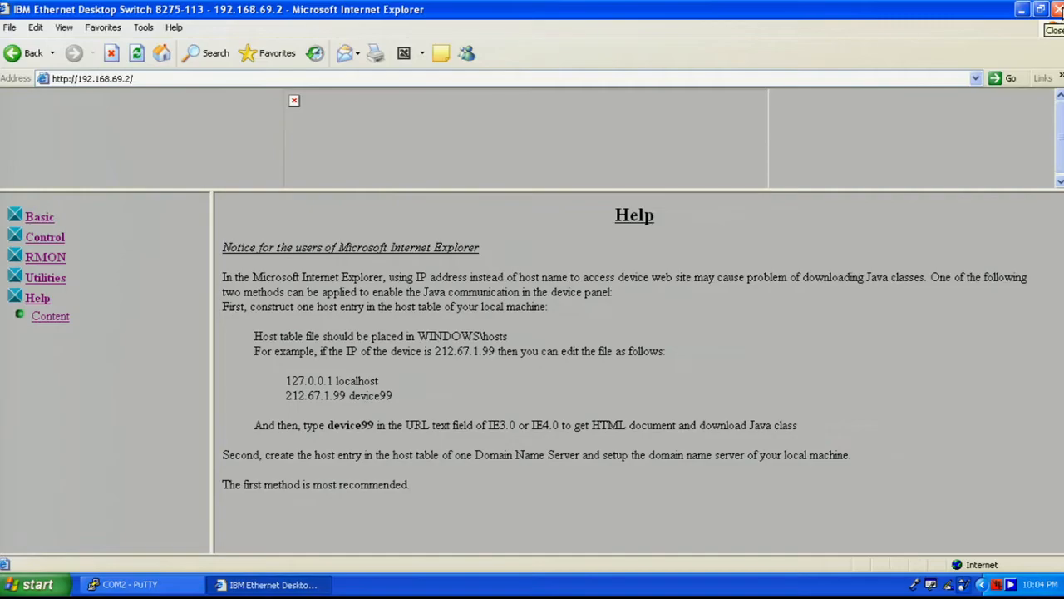
click(1057, 9)
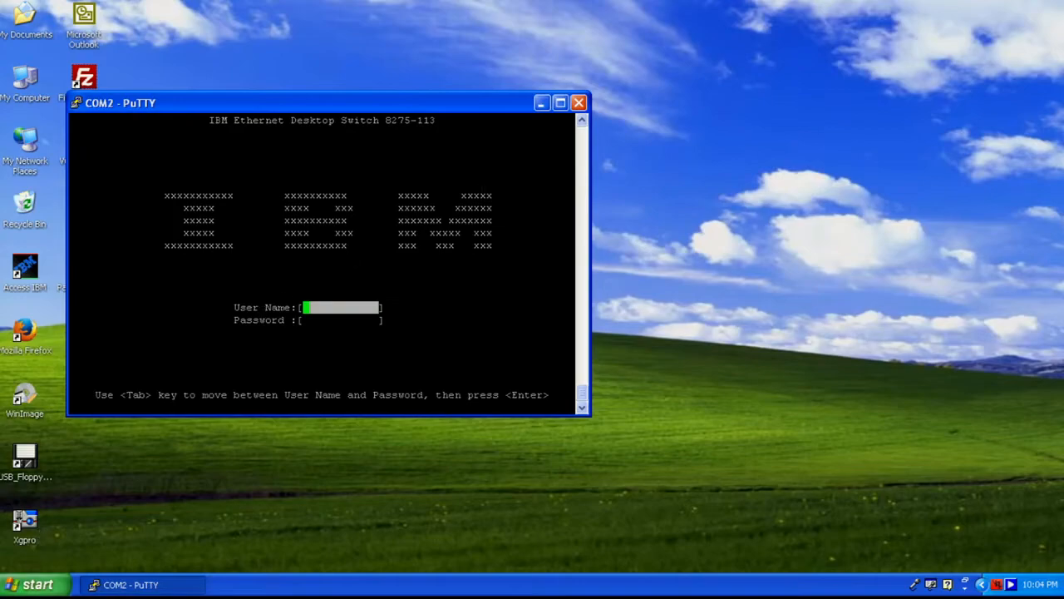
- Bring up the Windows Run dialog with cmd in the Open box
click(33, 585)
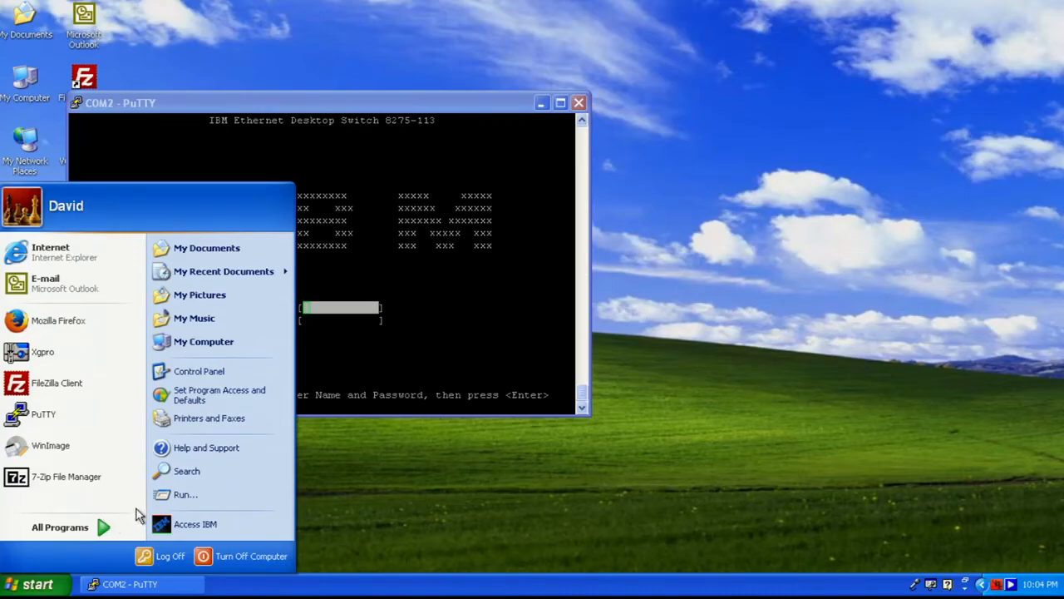
click(185, 496)
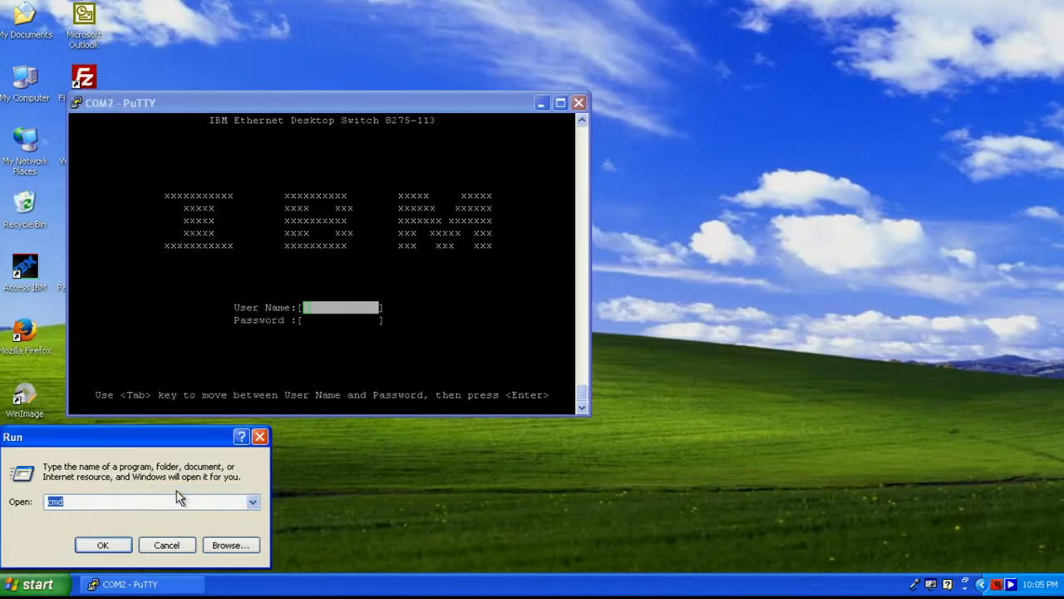
- Launch cmd and ping the switch at 192.168.69.2
click(103, 547)
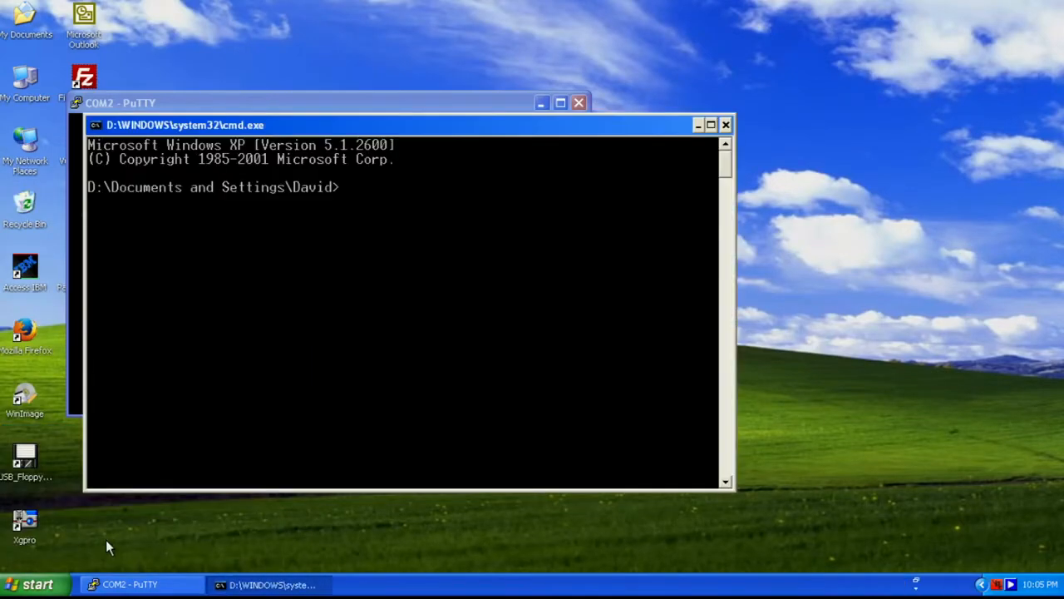
drag(244, 119, 191, 124)
text(ping )
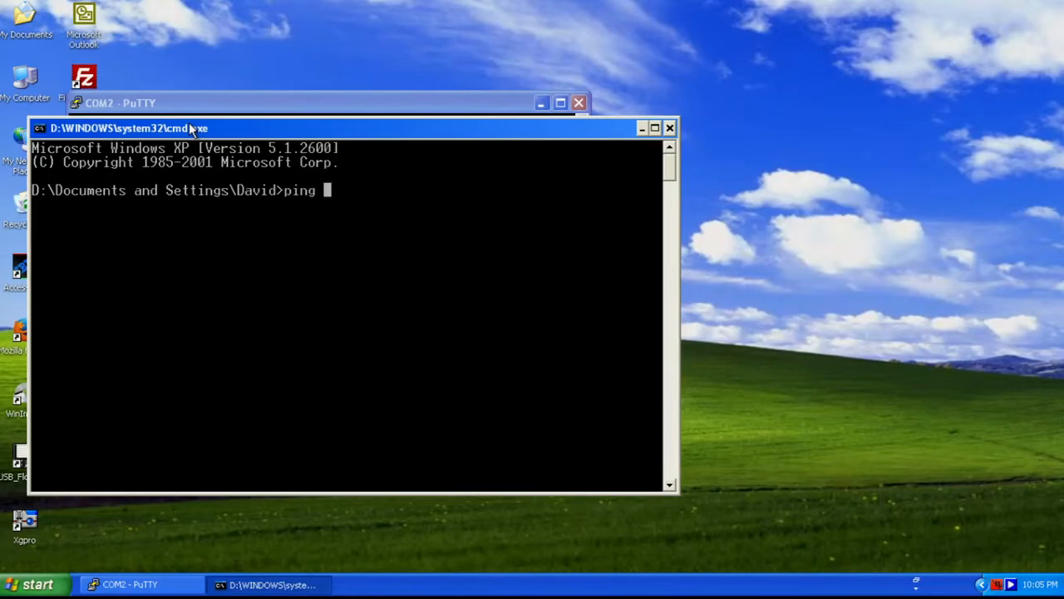
text(192.168.69.)
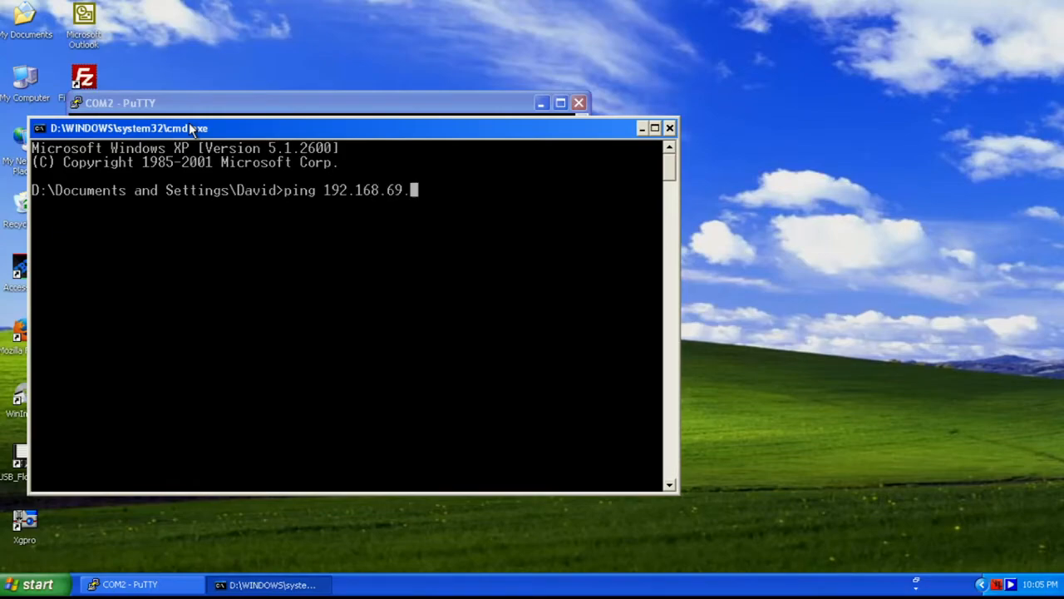
text(2)
key(Return)
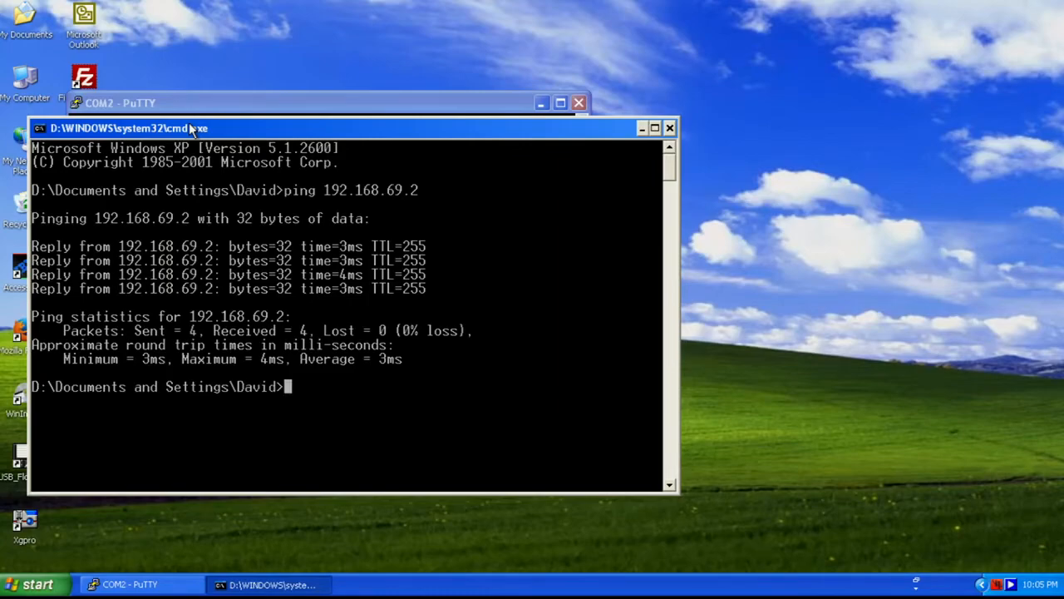
- Ping 192.168.69.4 and then 192.168.69.5 by editing the recalled command
key(Up)
key(BackSpace)
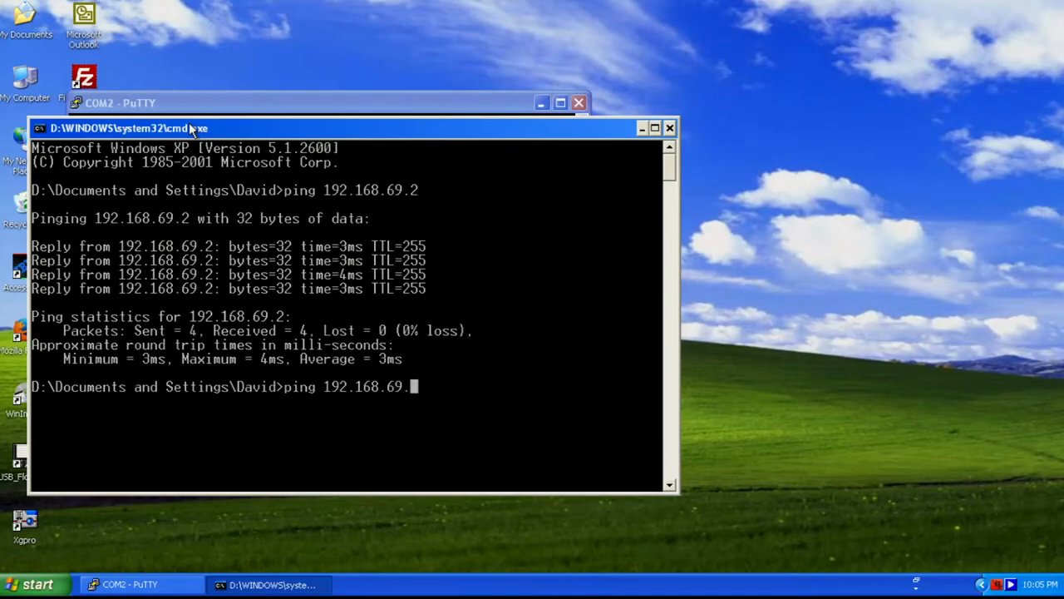
text(4)
key(Return)
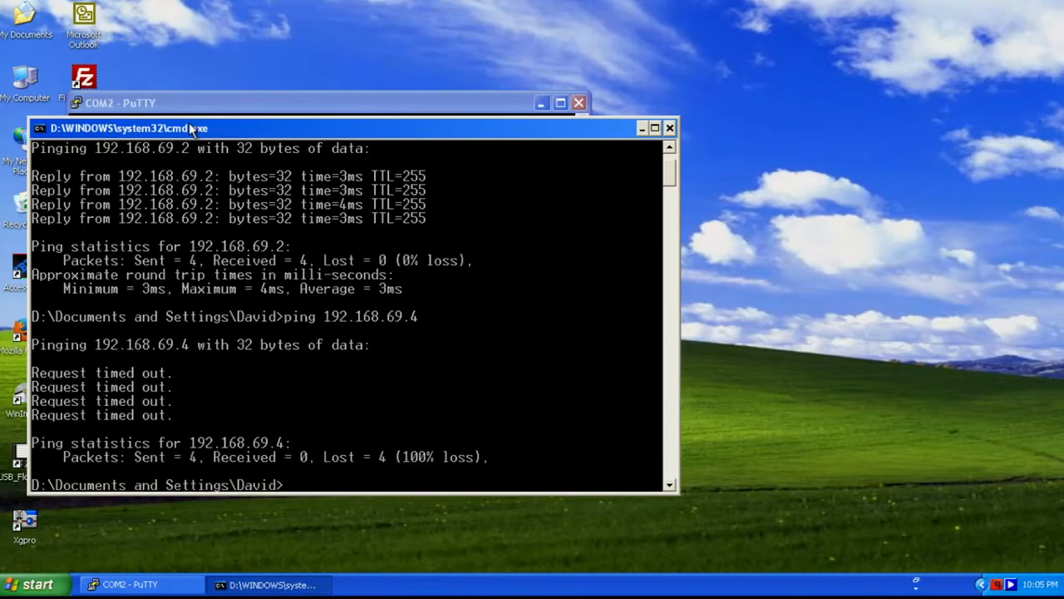
key(Up)
key(BackSpace)
text(5)
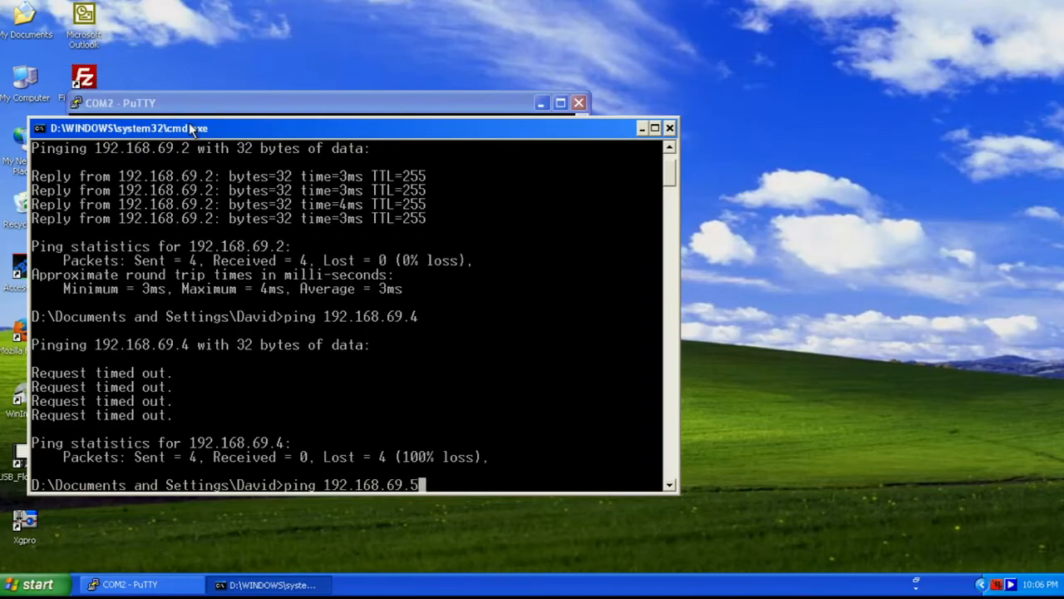
key(Return)
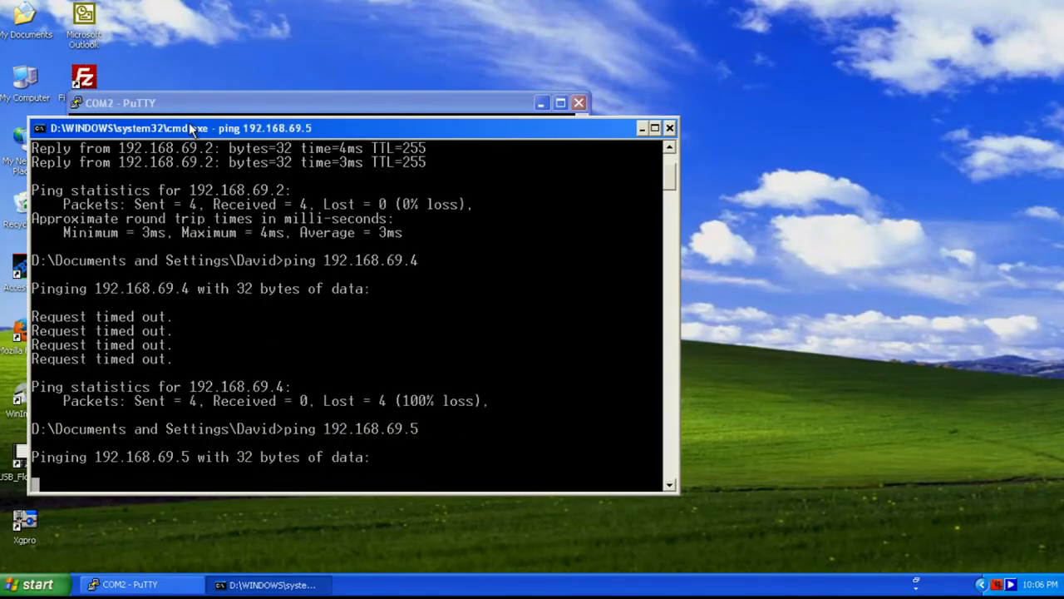